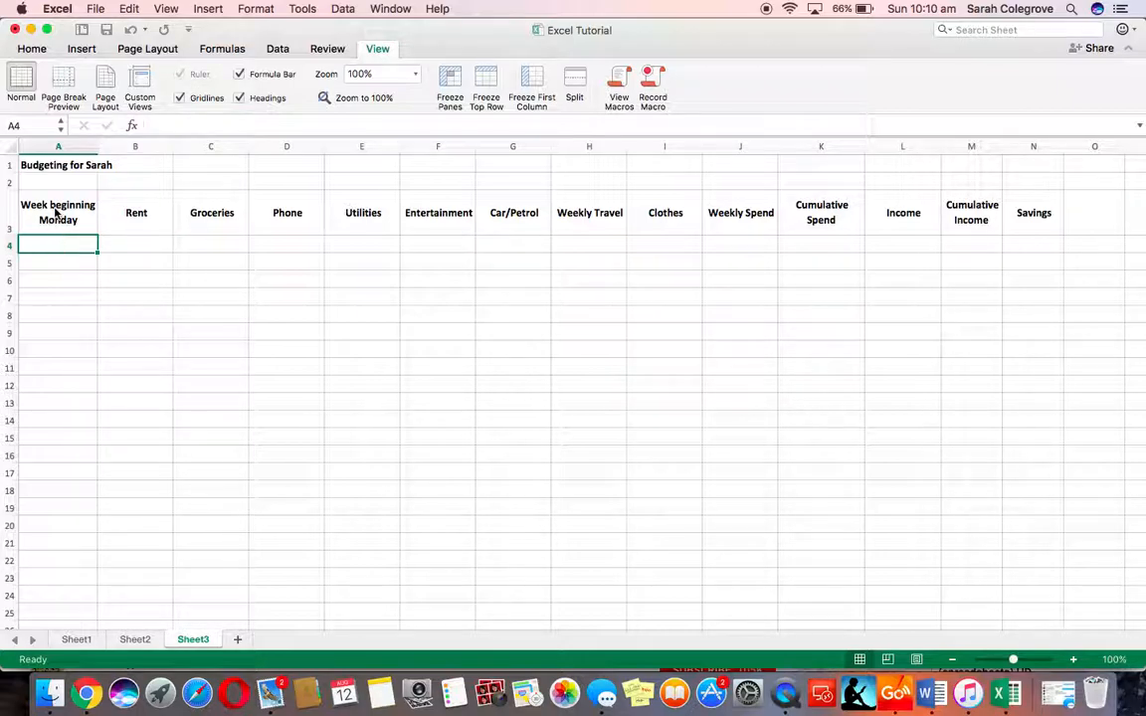
Check today's date and enter 13/8/18 as the first week-beginning date in cell A4
{"action": "left_click", "coordinate": [893, 9]}
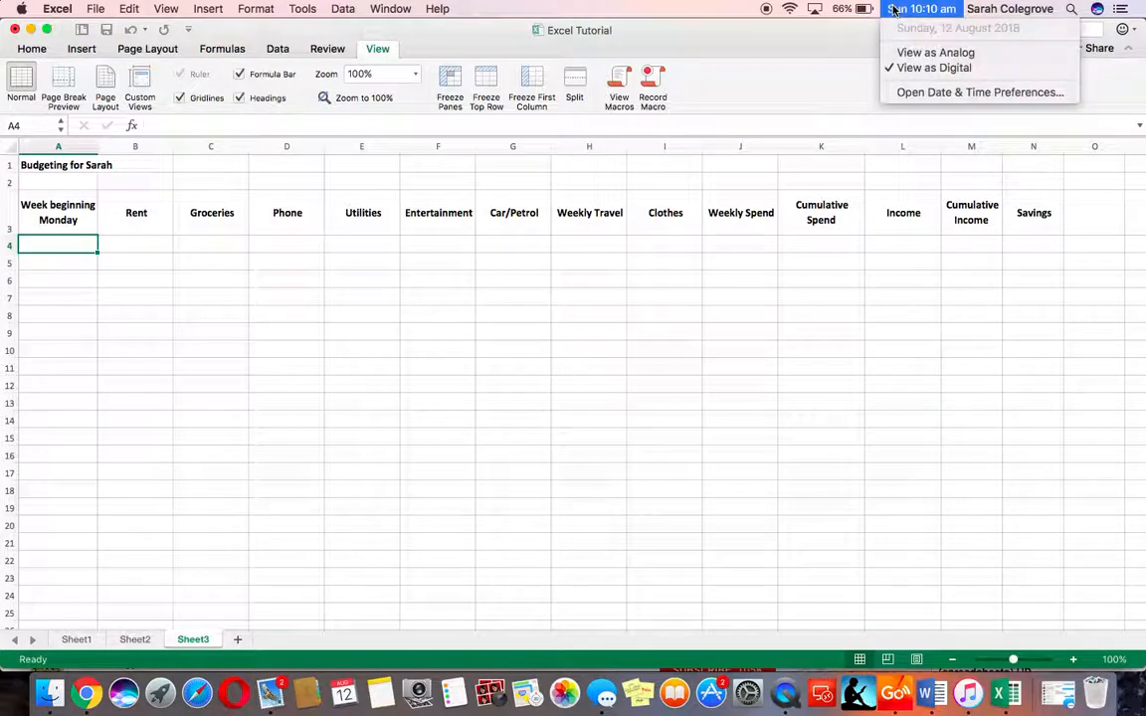
{"action": "left_click", "coordinate": [893, 9]}
{"action": "type", "text": "1"}
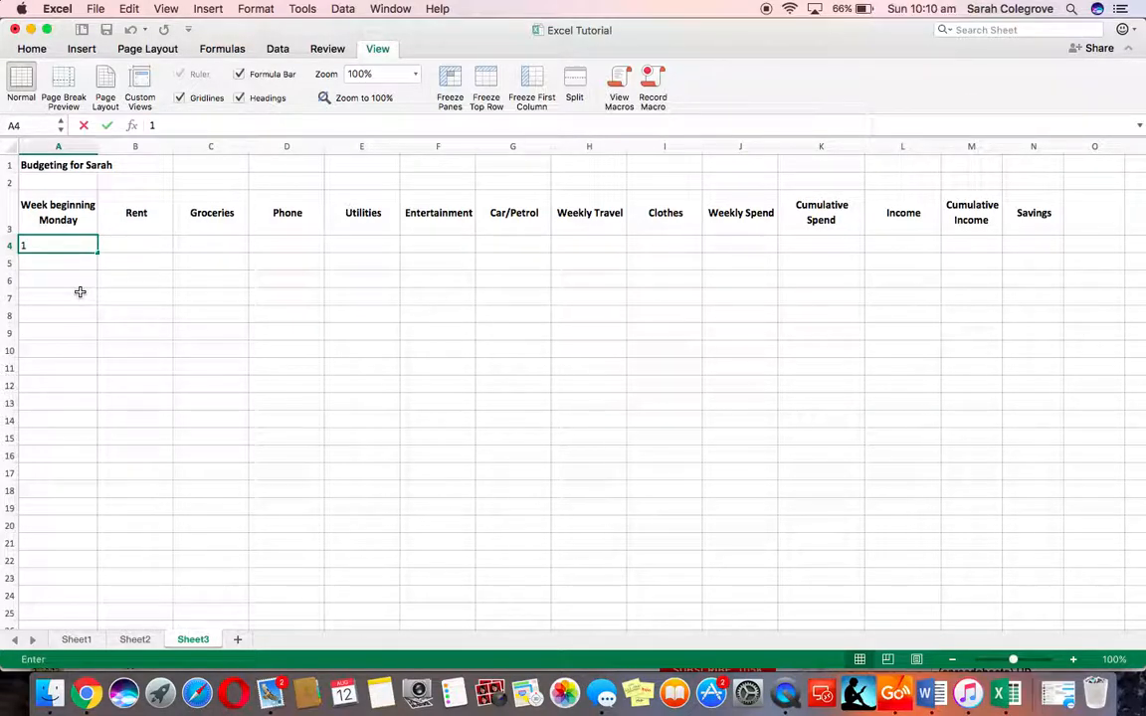
{"action": "type", "text": "3/8/18"}
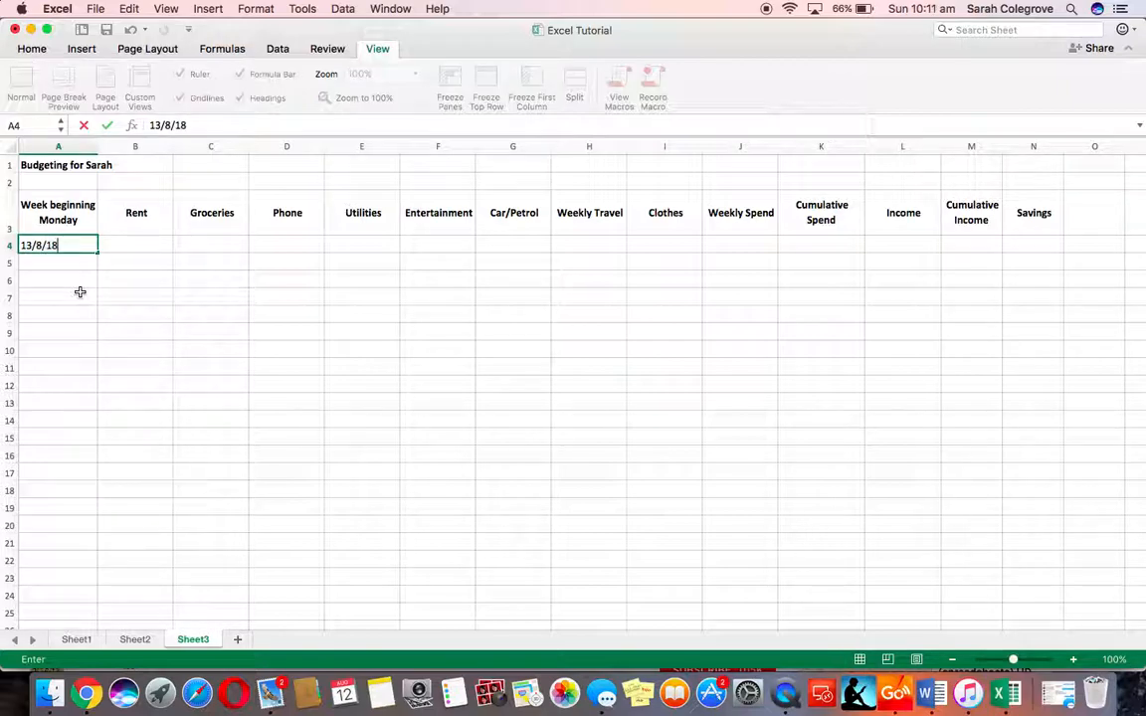
{"action": "key", "text": "Tab"}
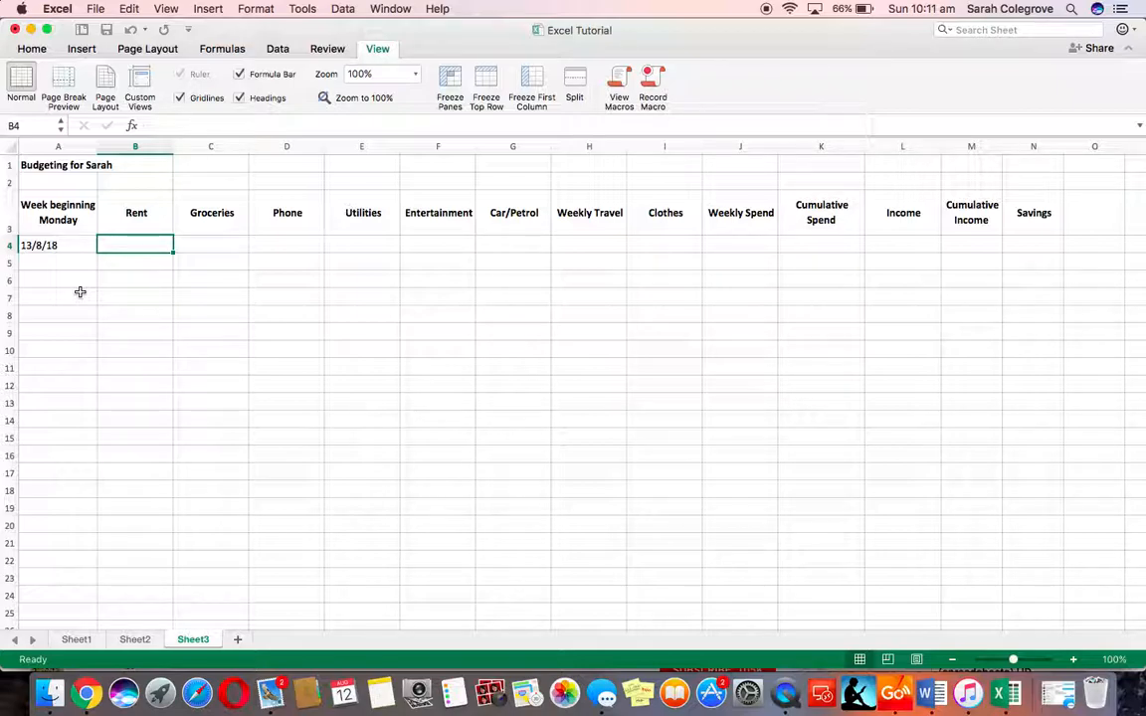
Enter the first week's Rent as 250 and Groceries as 100 in row 4
{"action": "type", "text": "250"}
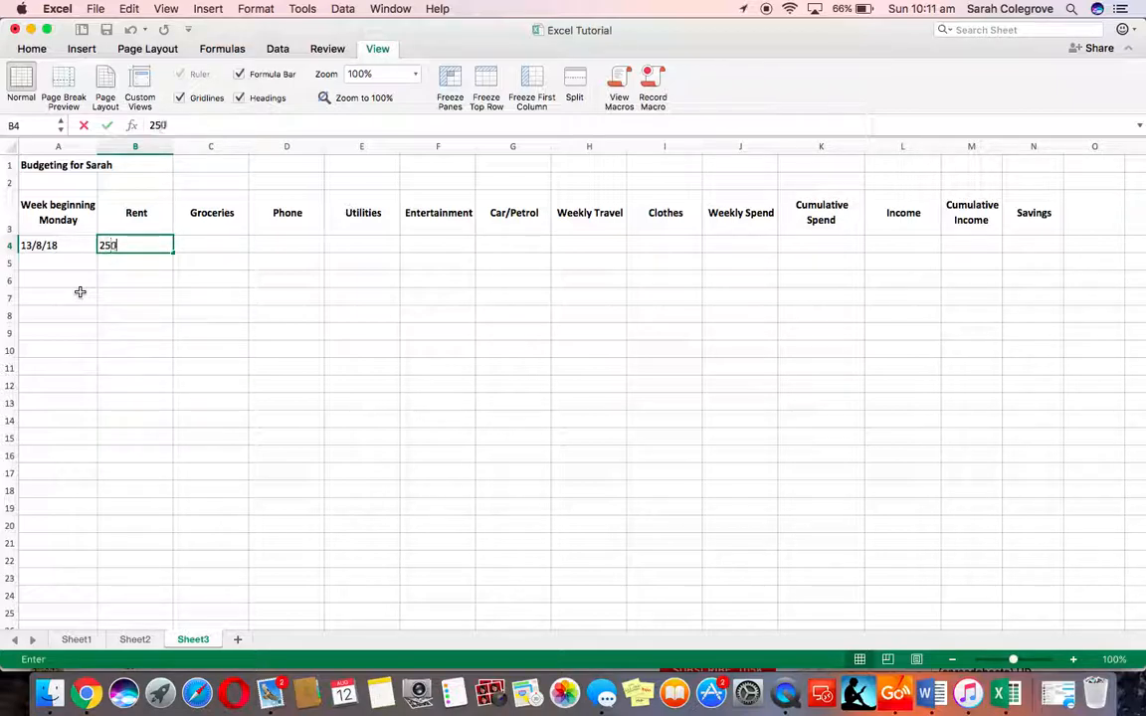
{"action": "key", "text": "Tab"}
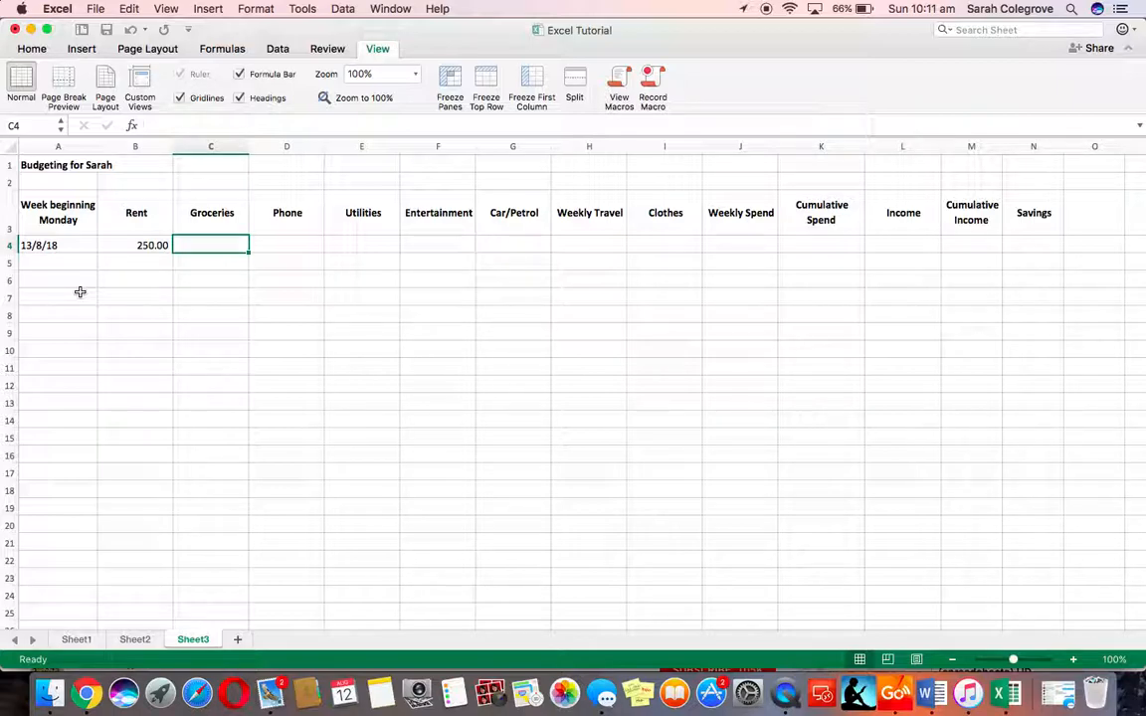
{"action": "type", "text": "100"}
{"action": "key", "text": "Tab"}
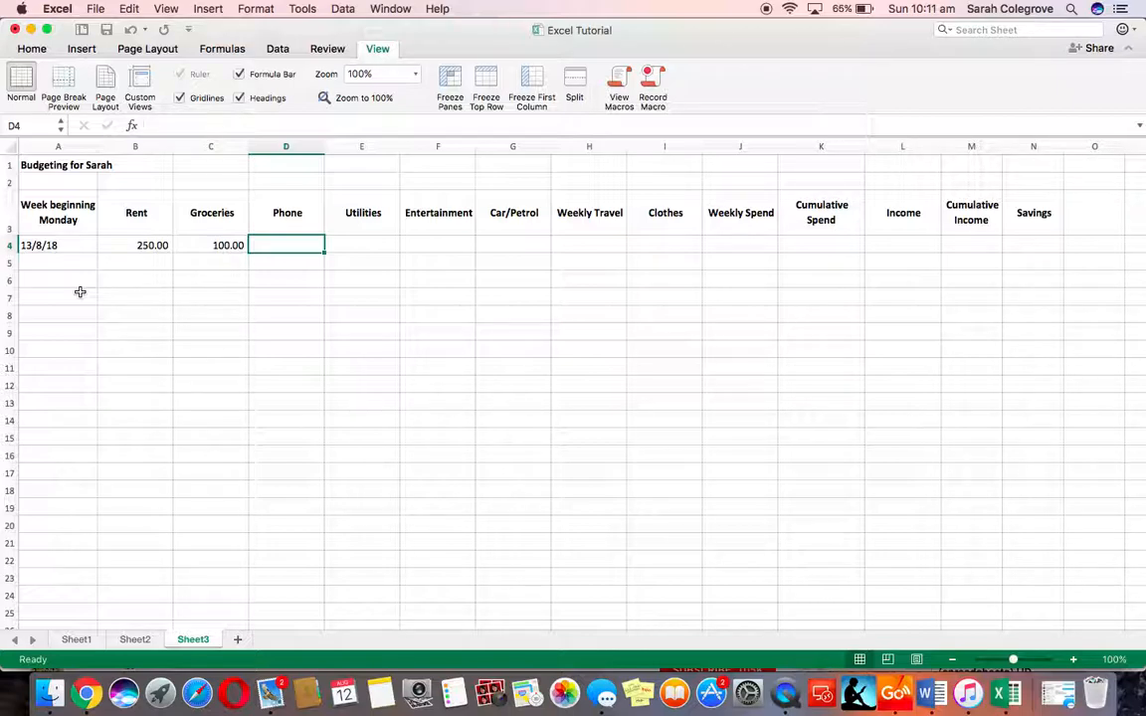
Calculate the first week's Phone cost in D4 with the formula =75/4
{"action": "type", "text": "="}
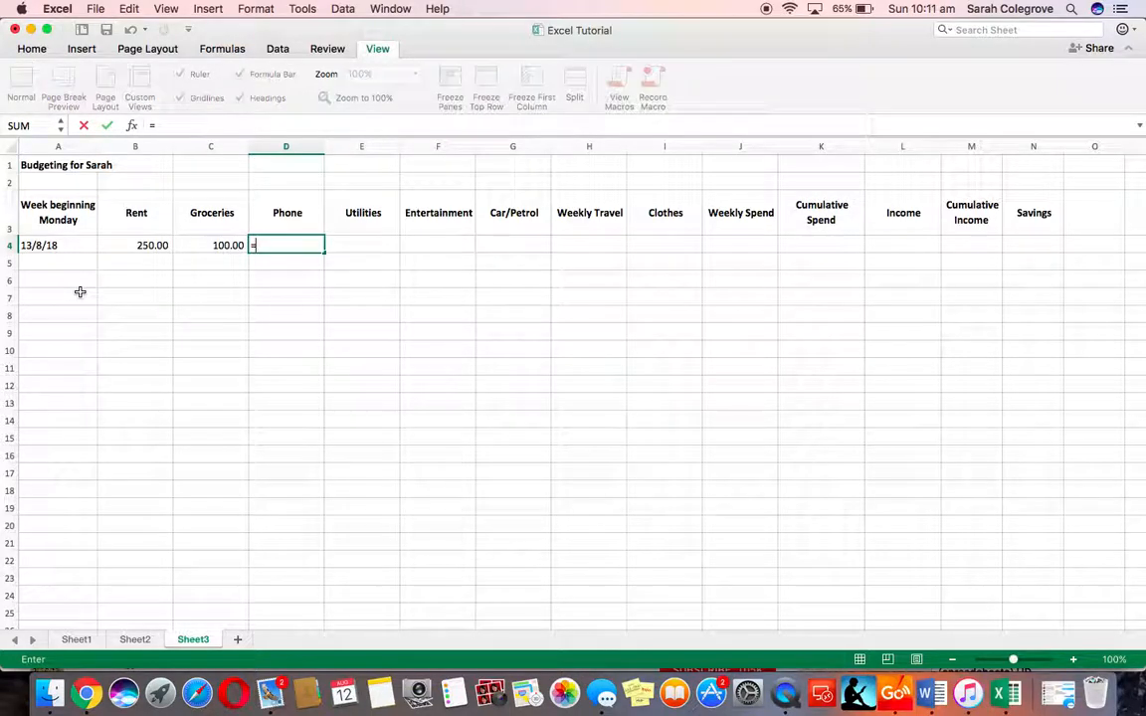
{"action": "type", "text": "75/4"}
{"action": "key", "text": "Return"}
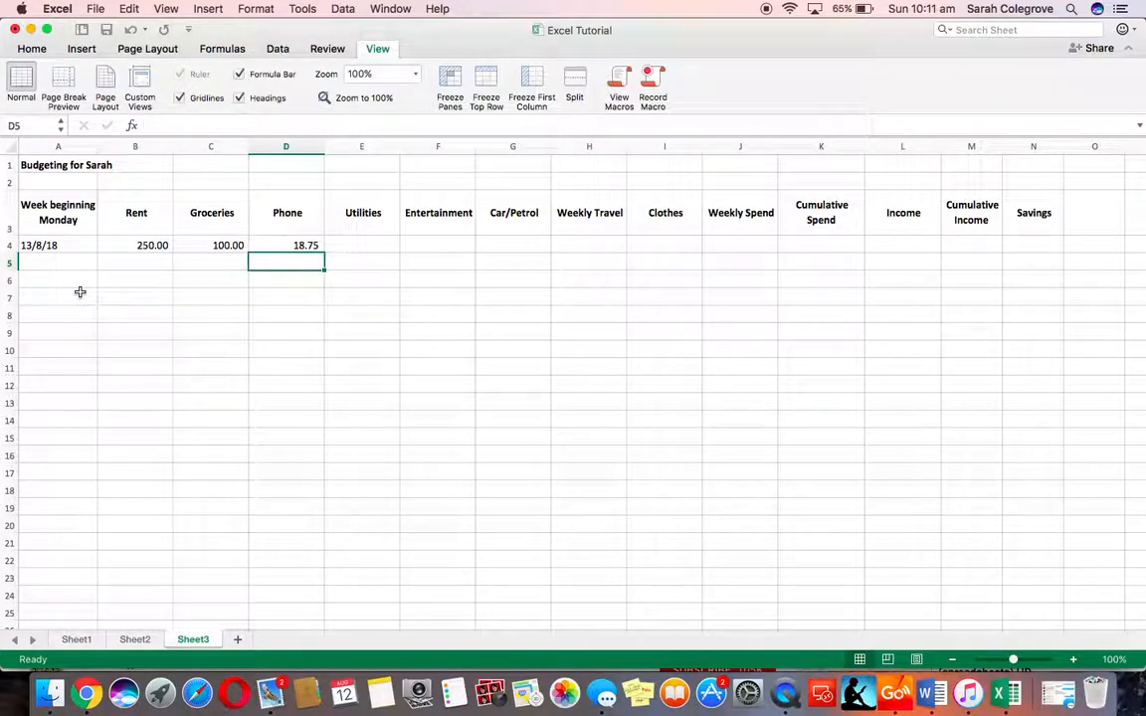
Enter 0 for Utilities and 175 for Entertainment in the first week's row
{"action": "left_click", "coordinate": [367, 246]}
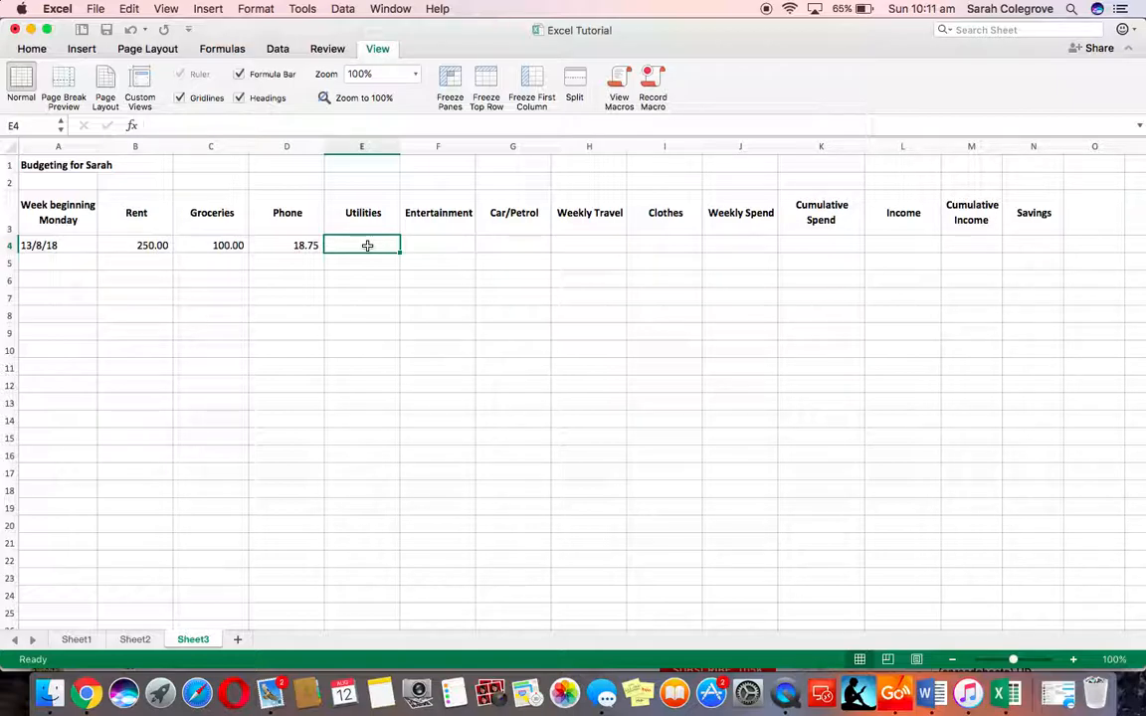
{"action": "type", "text": "0"}
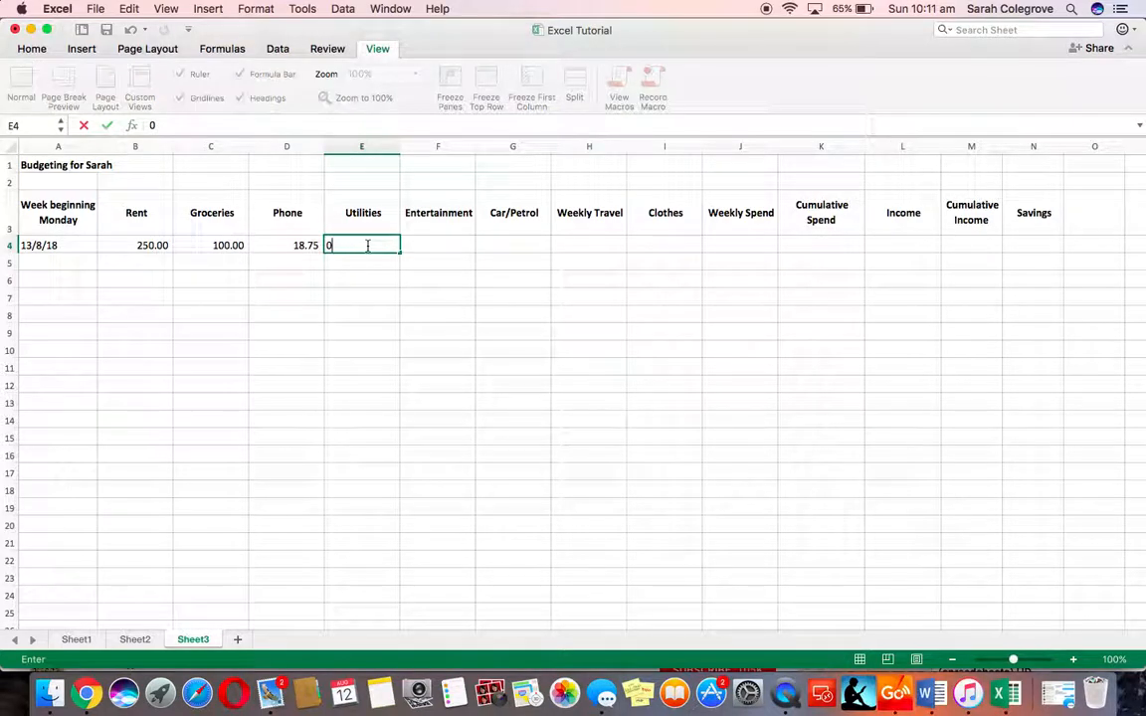
{"action": "key", "text": "Tab"}
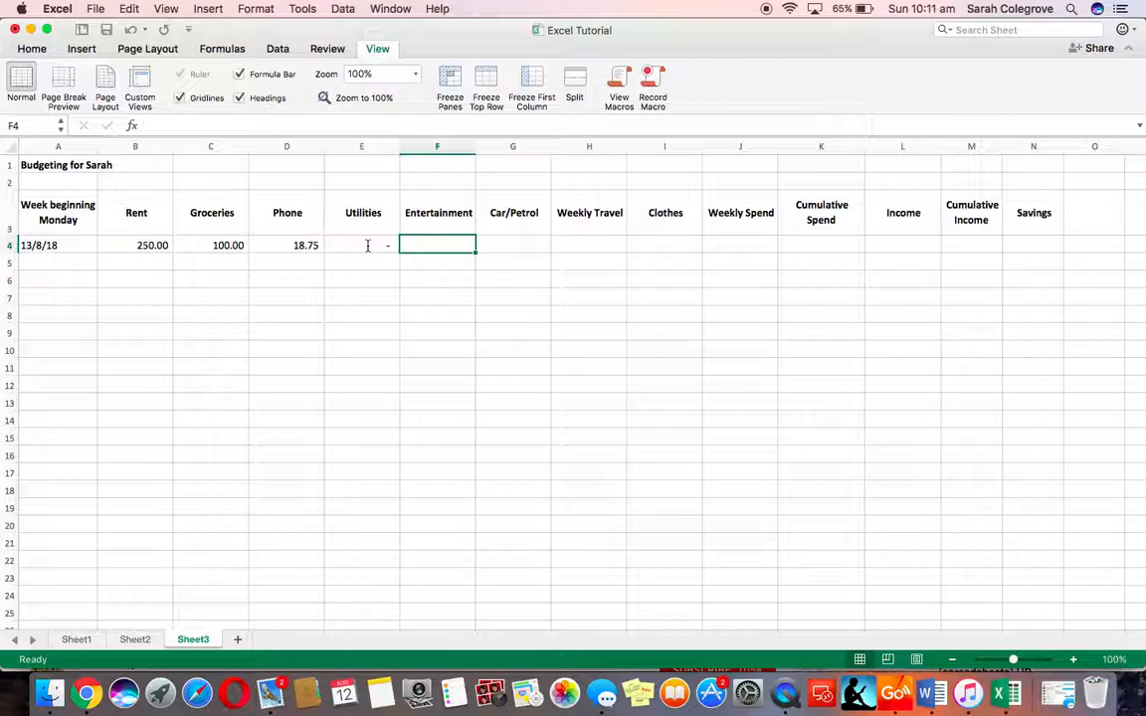
{"action": "type", "text": "175"}
{"action": "key", "text": "Tab"}
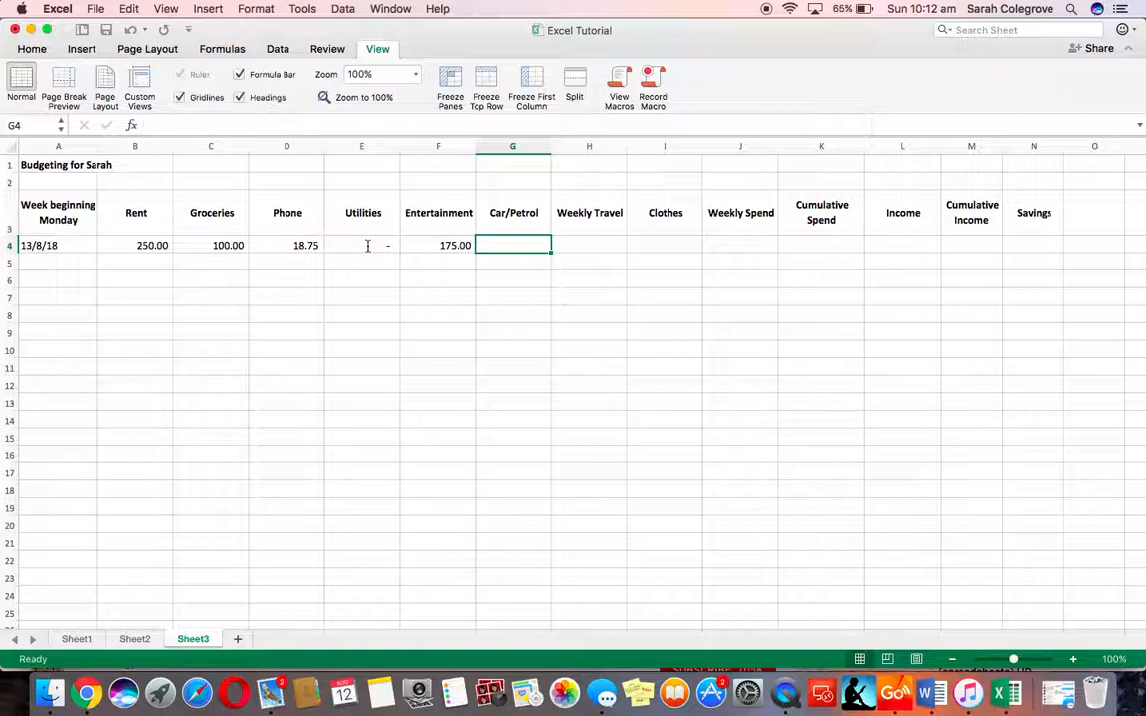
Fill in the first week's Car/Petrol, Weekly Travel and Clothes amounts with 20, 35 and 50
{"action": "type", "text": "20"}
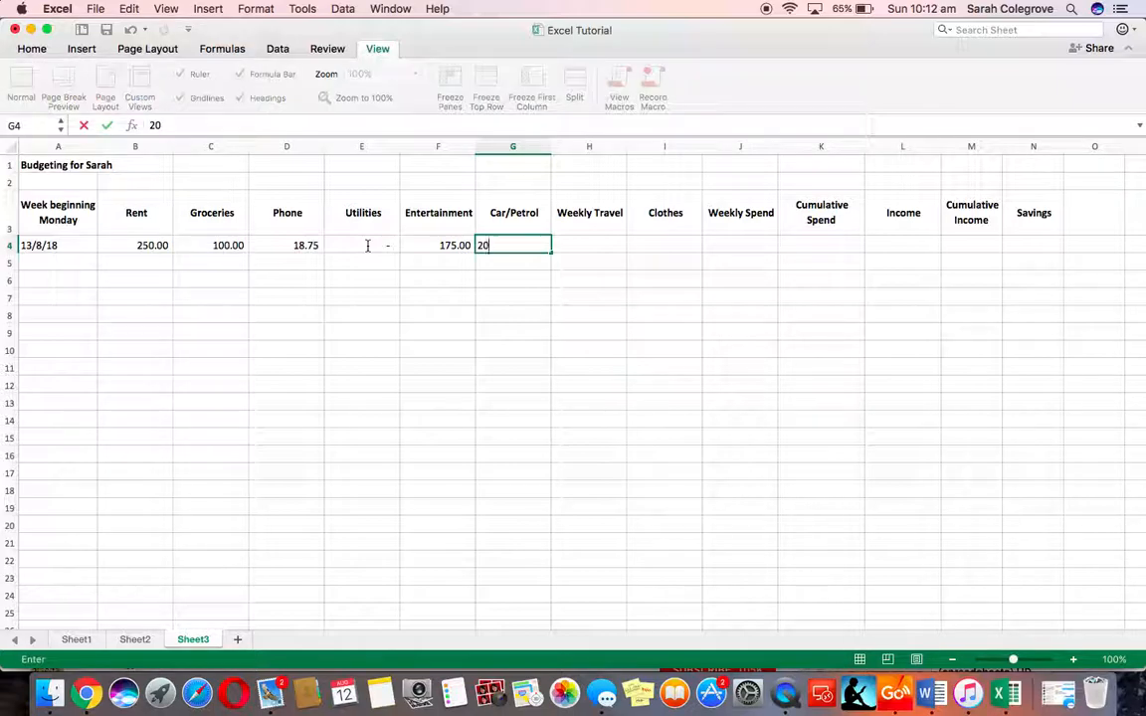
{"action": "key", "text": "Tab"}
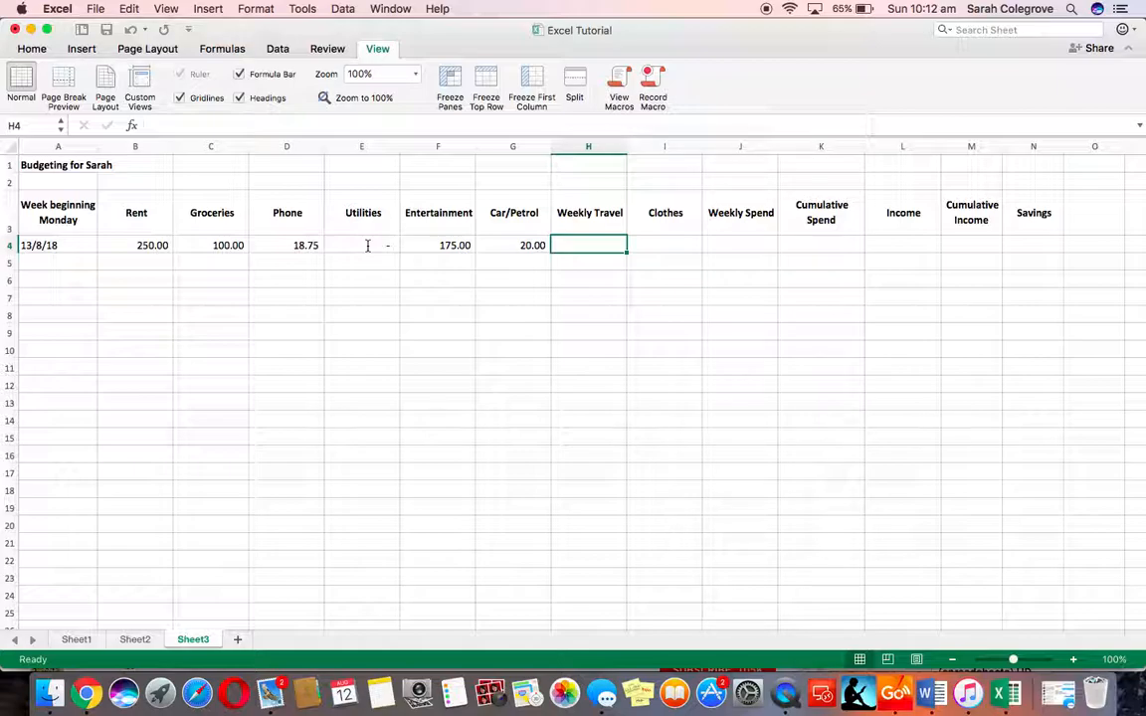
{"action": "type", "text": "35"}
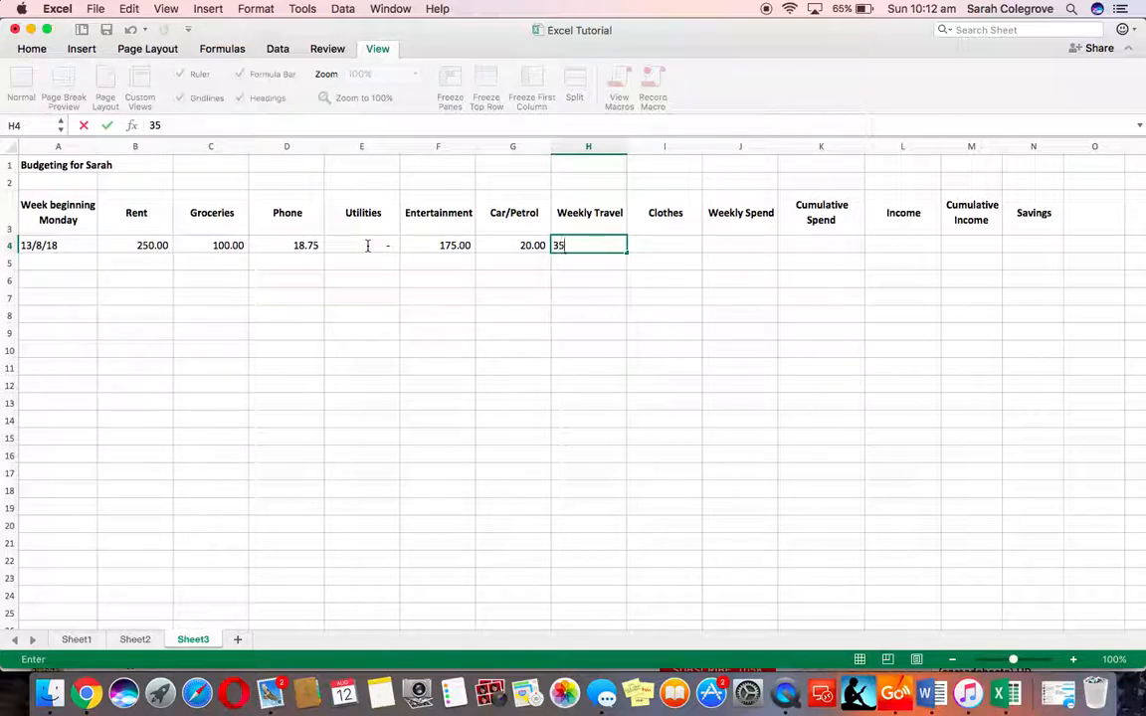
{"action": "key", "text": "Tab"}
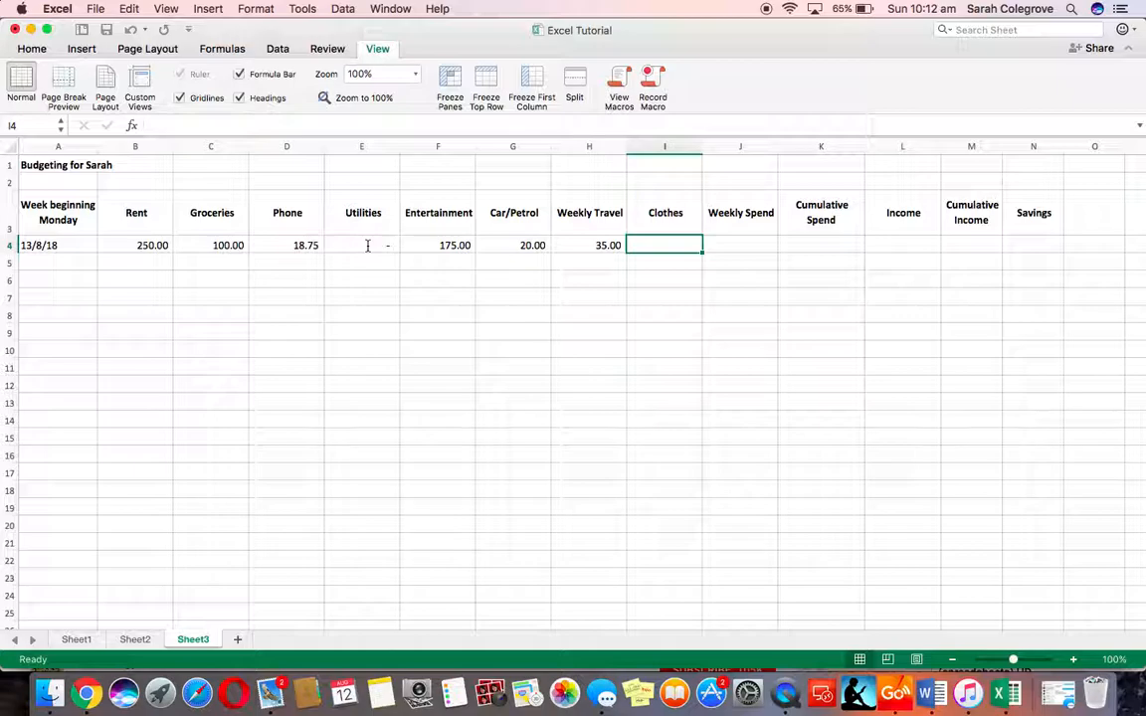
{"action": "type", "text": "50"}
{"action": "key", "text": "Tab"}
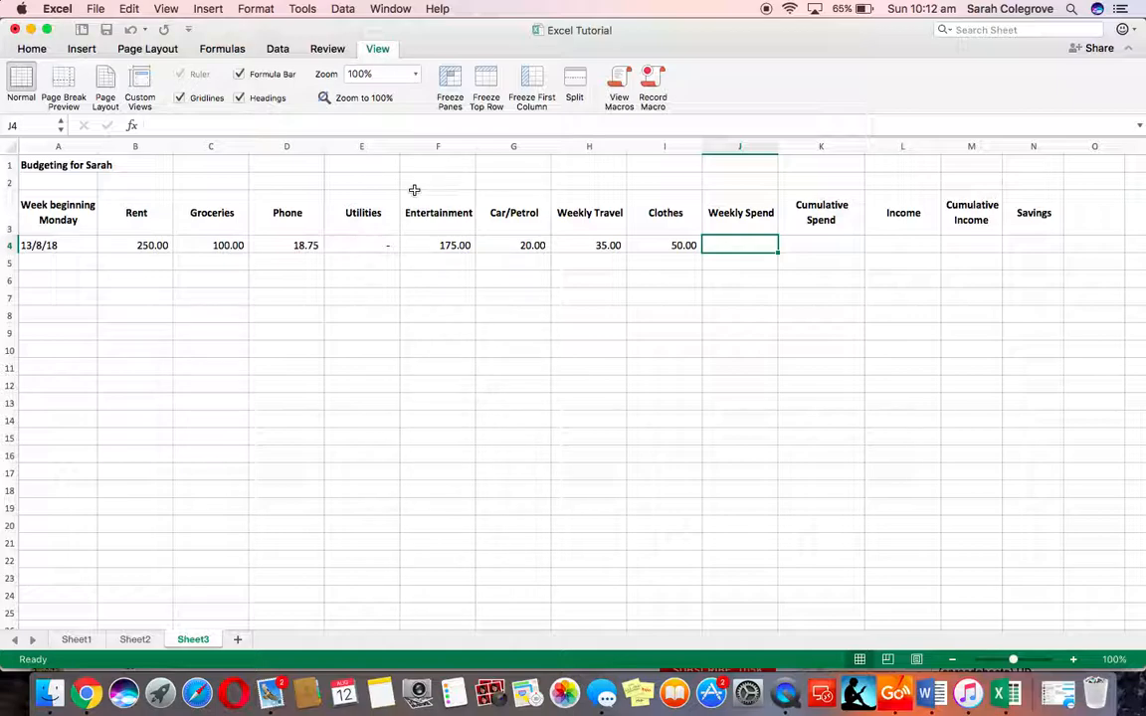
Total the first week's expenses B4:I4 in the Weekly Spend cell J4 using AutoSum
{"action": "left_click", "coordinate": [29, 50]}
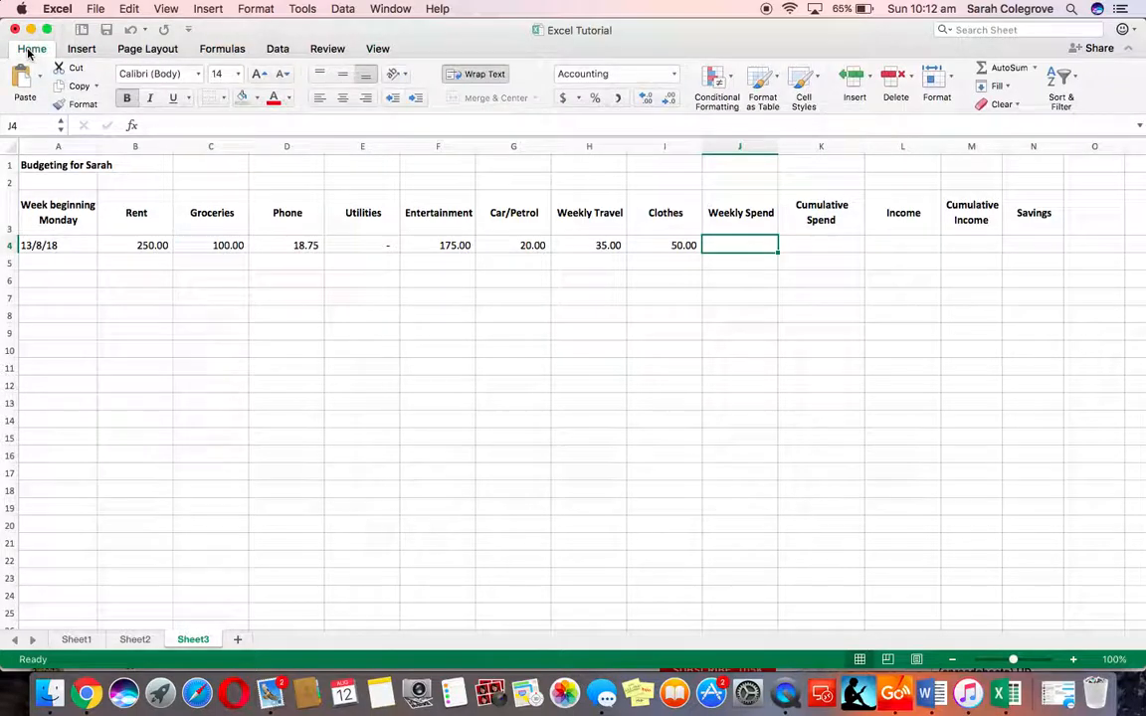
{"action": "left_click", "coordinate": [981, 68]}
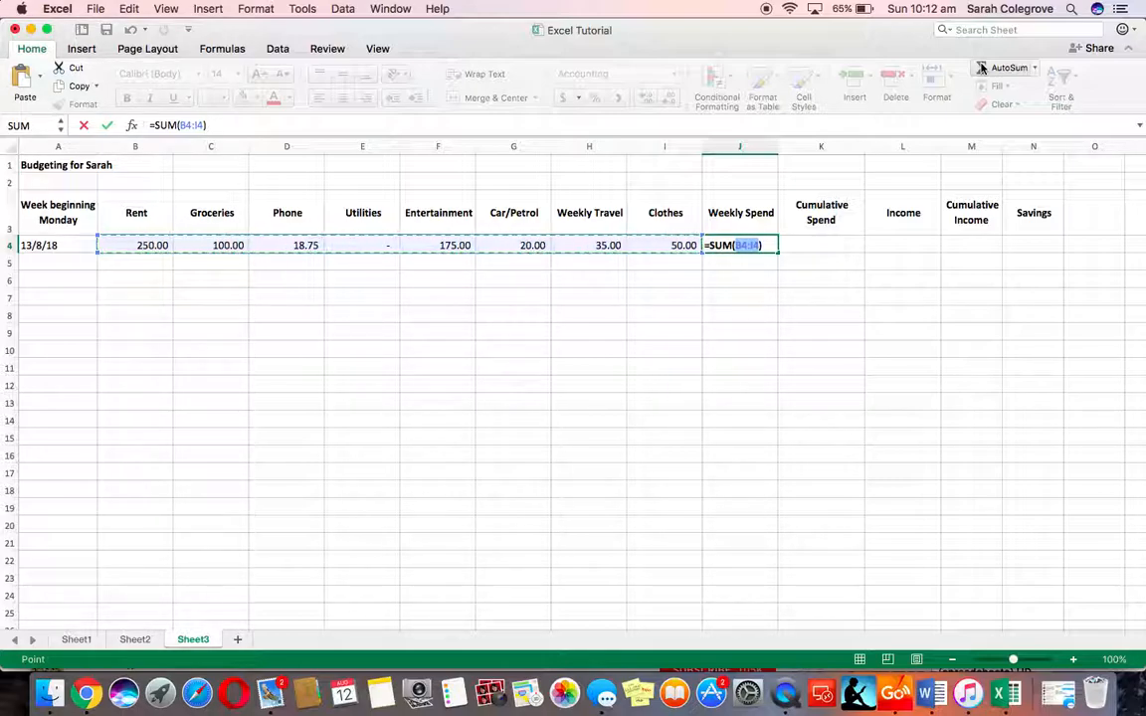
{"action": "key", "text": "Return"}
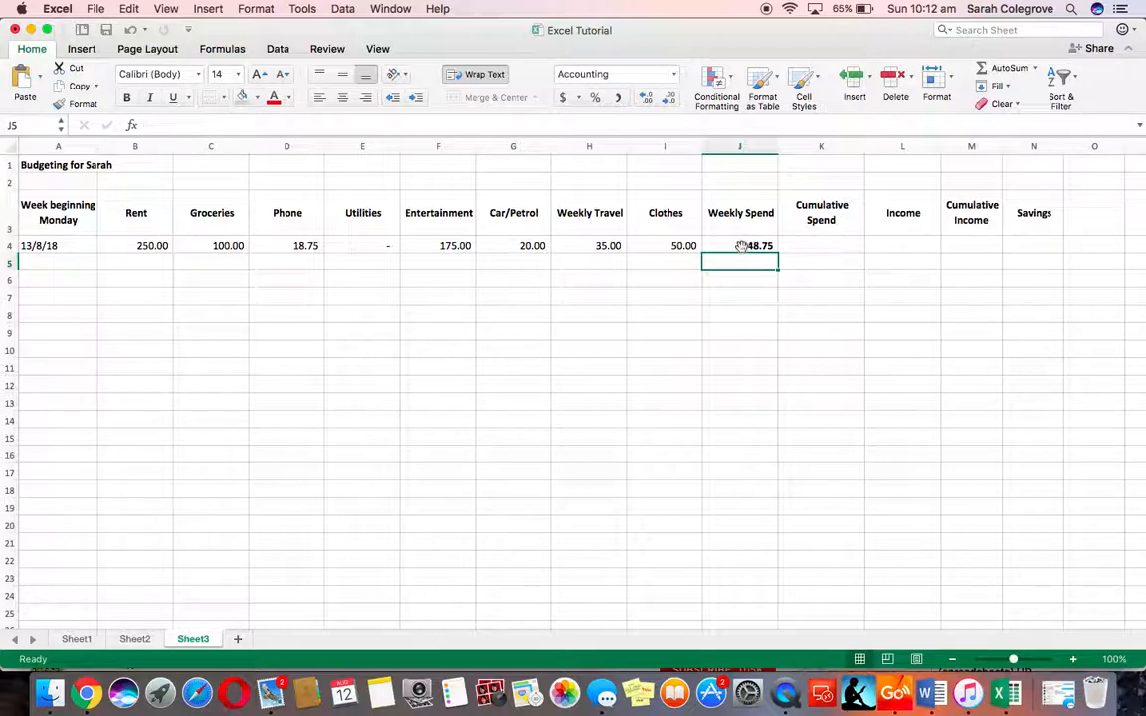
Set the first week's Cumulative Spend in K4 equal to Weekly Spend with =J4
{"action": "left_click", "coordinate": [809, 245]}
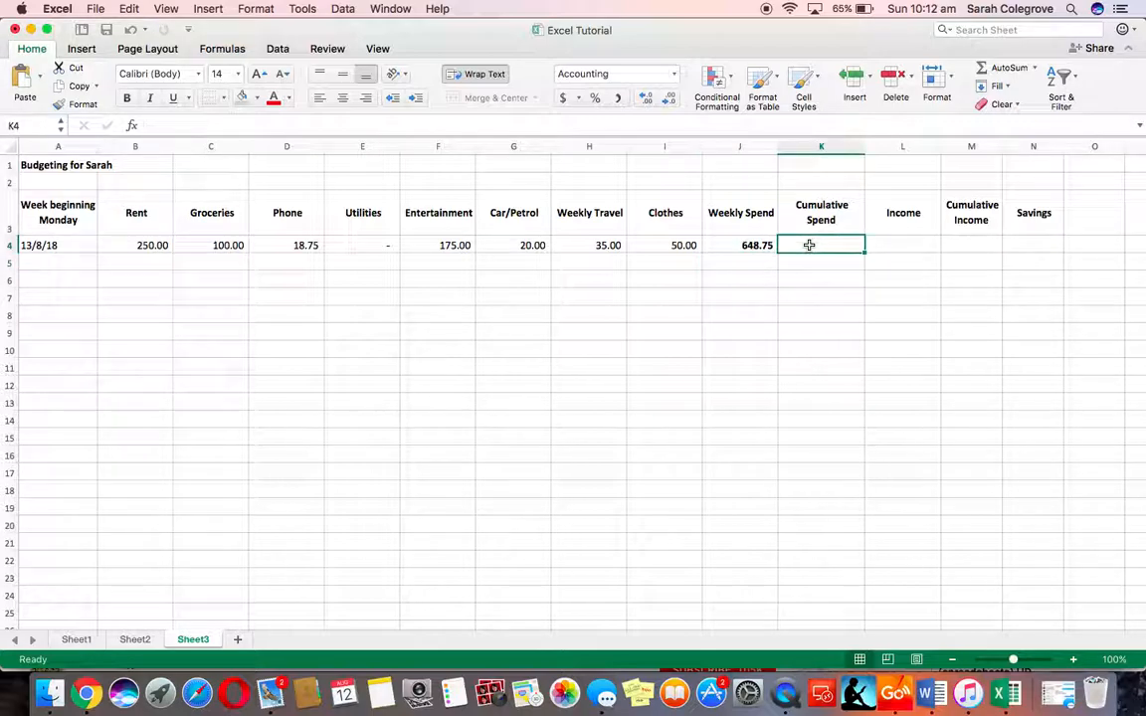
{"action": "type", "text": "=J4"}
{"action": "key", "text": "Return"}
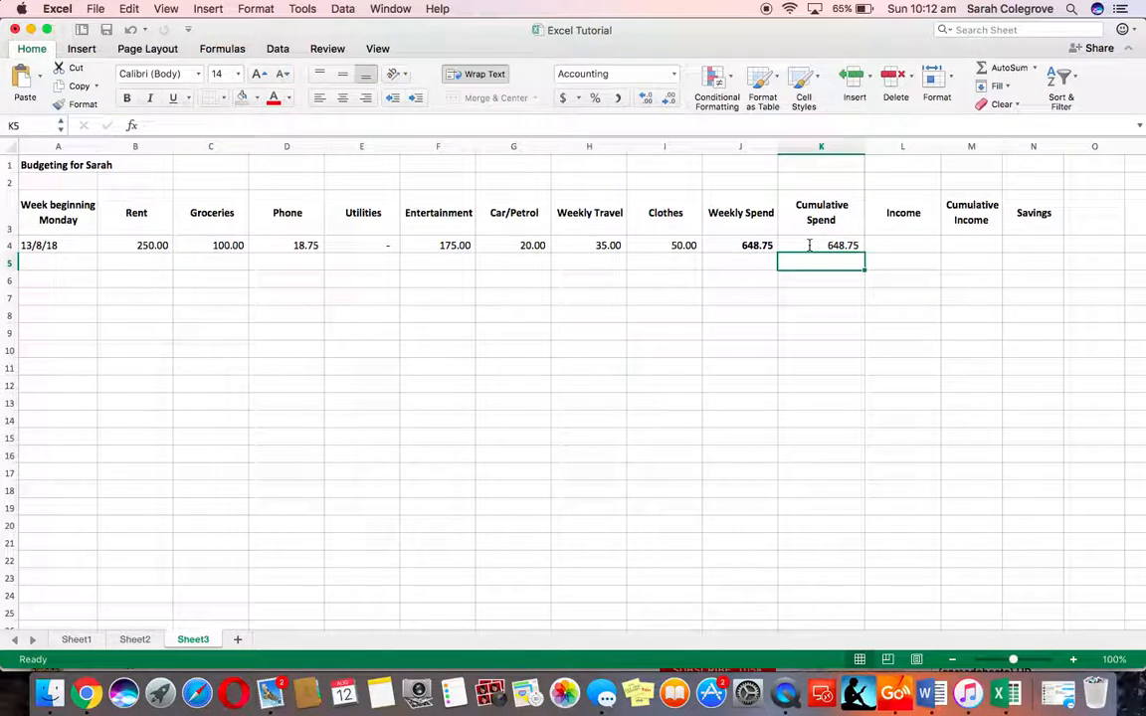
Enter 750 as the first week's Income and link Cumulative Income in M4 to it with =L4
{"action": "left_click", "coordinate": [907, 245]}
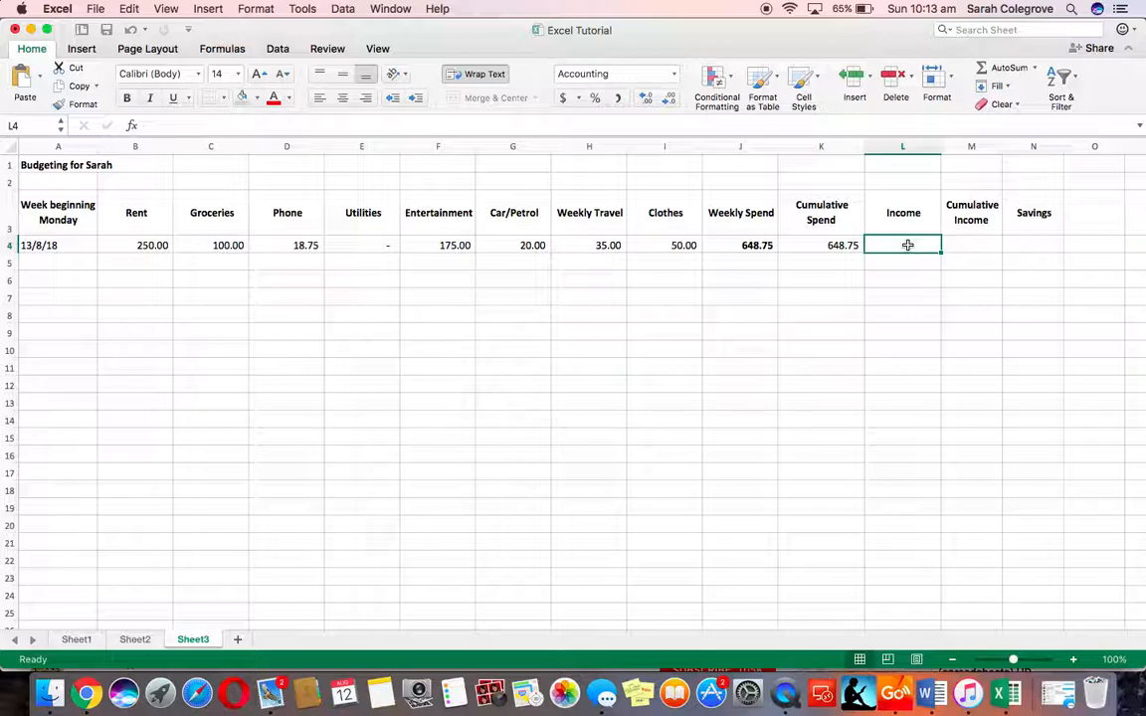
{"action": "type", "text": "750"}
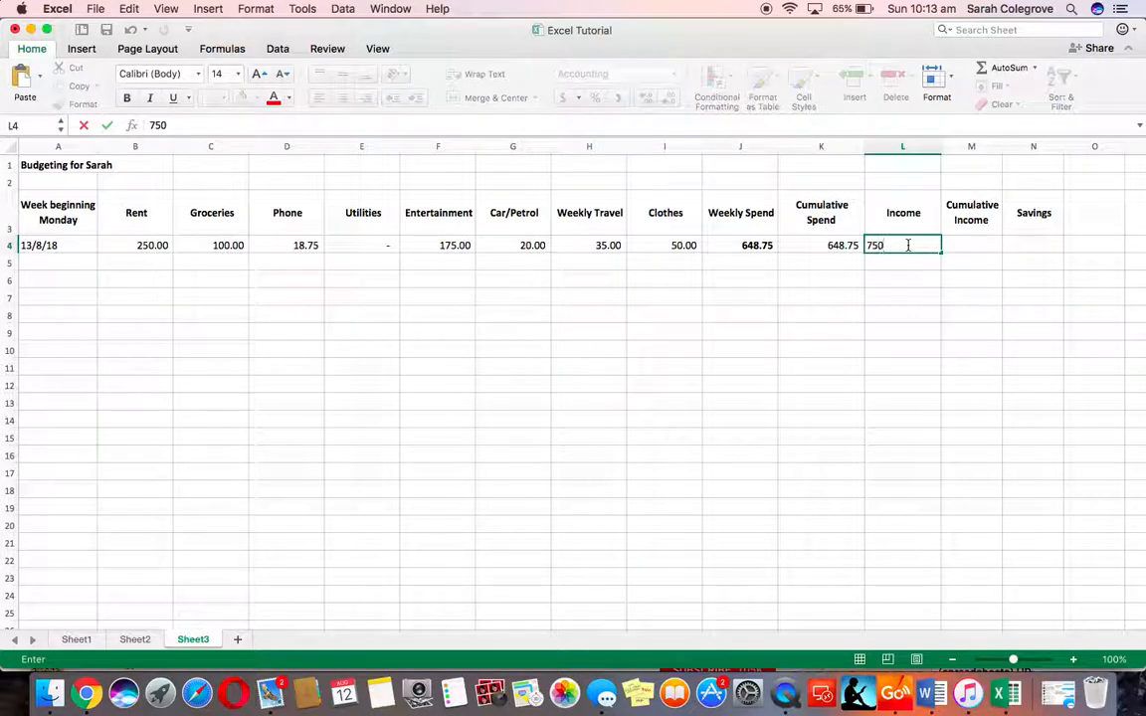
{"action": "key", "text": "Tab"}
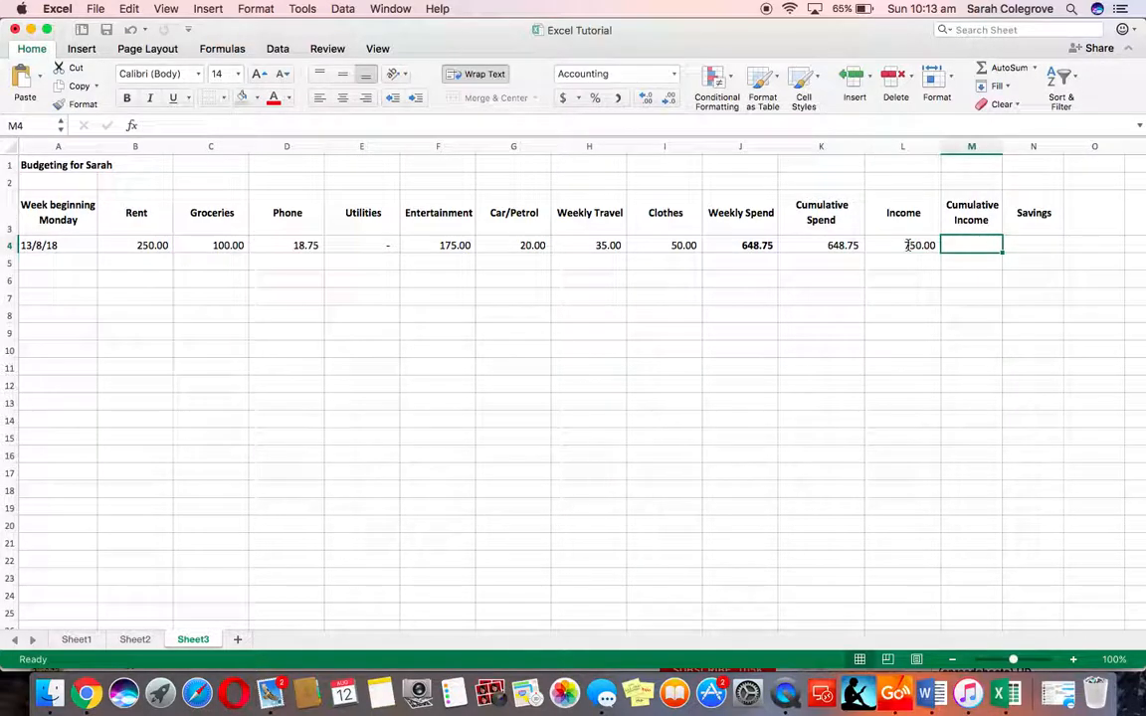
{"action": "type", "text": "="}
{"action": "left_click", "coordinate": [907, 245]}
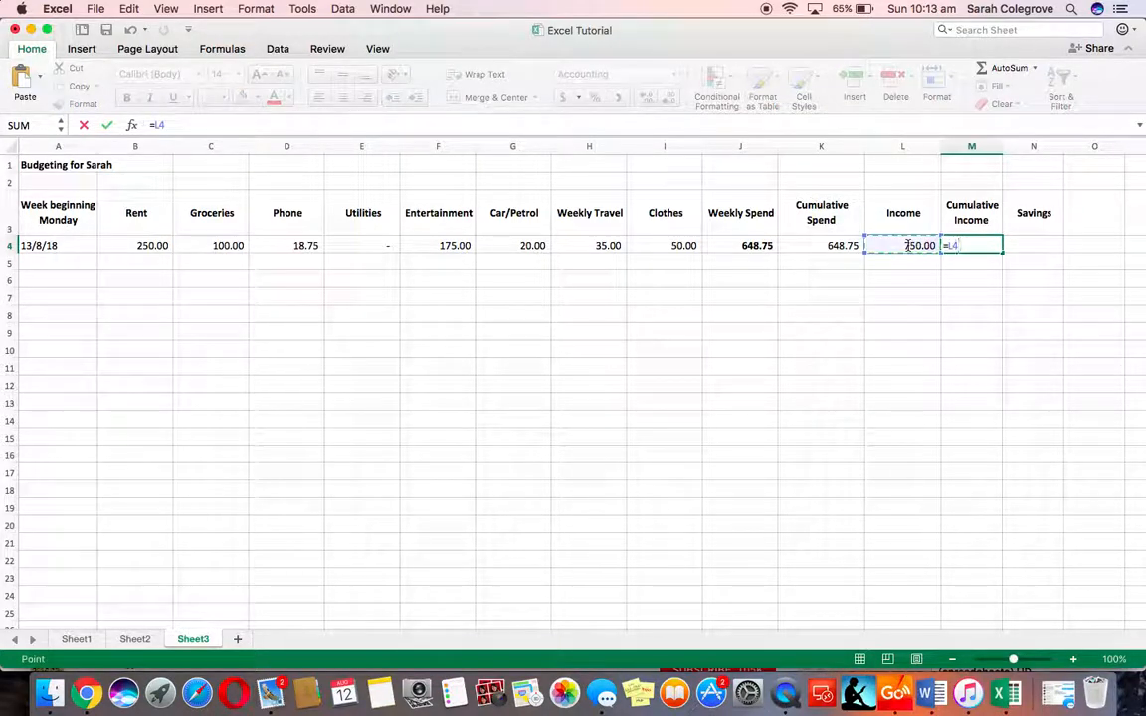
{"action": "key", "text": "Return"}
Calculate the first week's Savings in N4 as Cumulative Income minus Cumulative Spend with =M4-K4
{"action": "key", "text": "Up"}
{"action": "key", "text": "Right"}
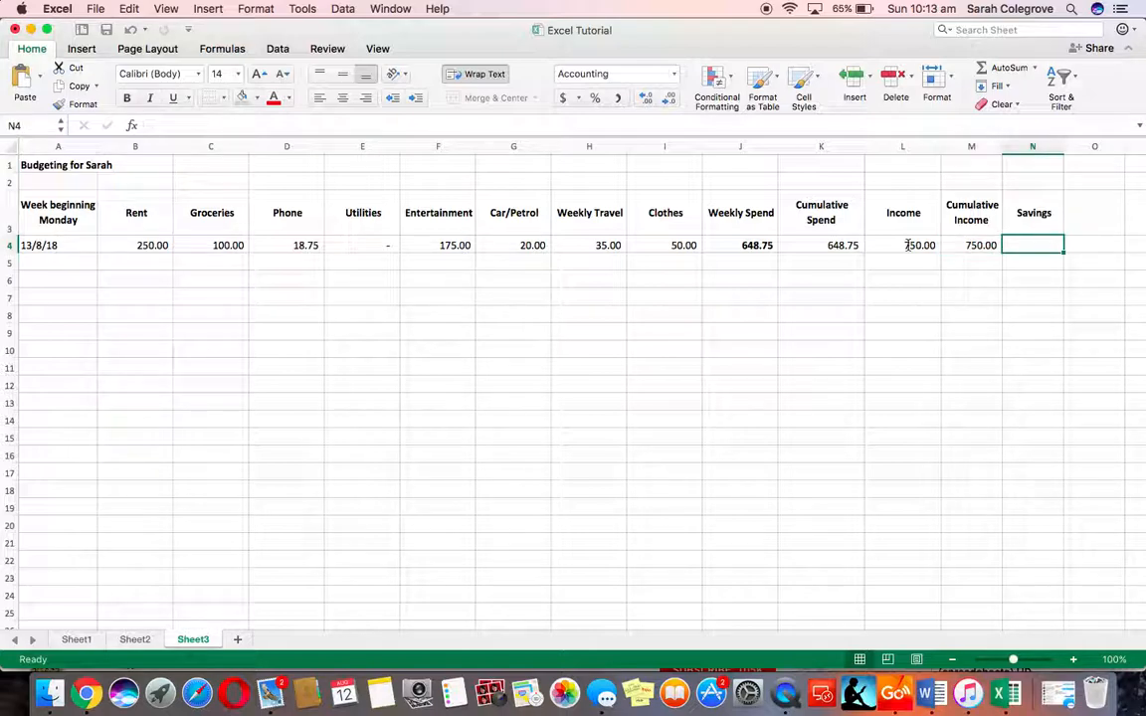
{"action": "type", "text": "="}
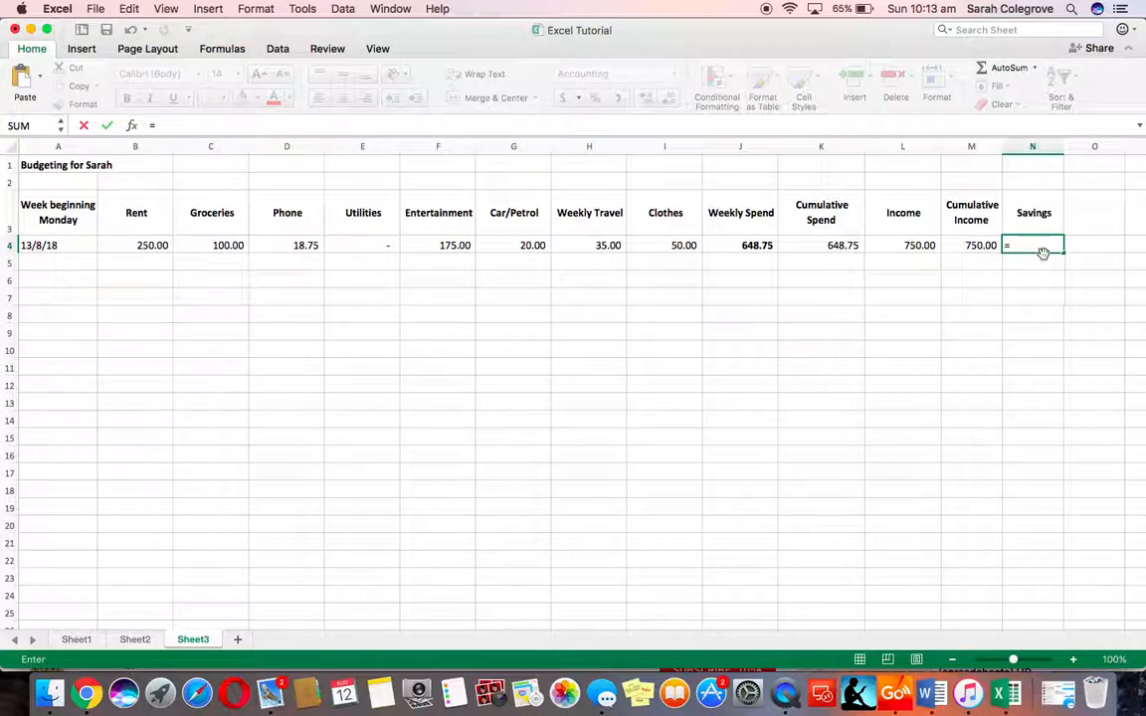
{"action": "left_click", "coordinate": [980, 247]}
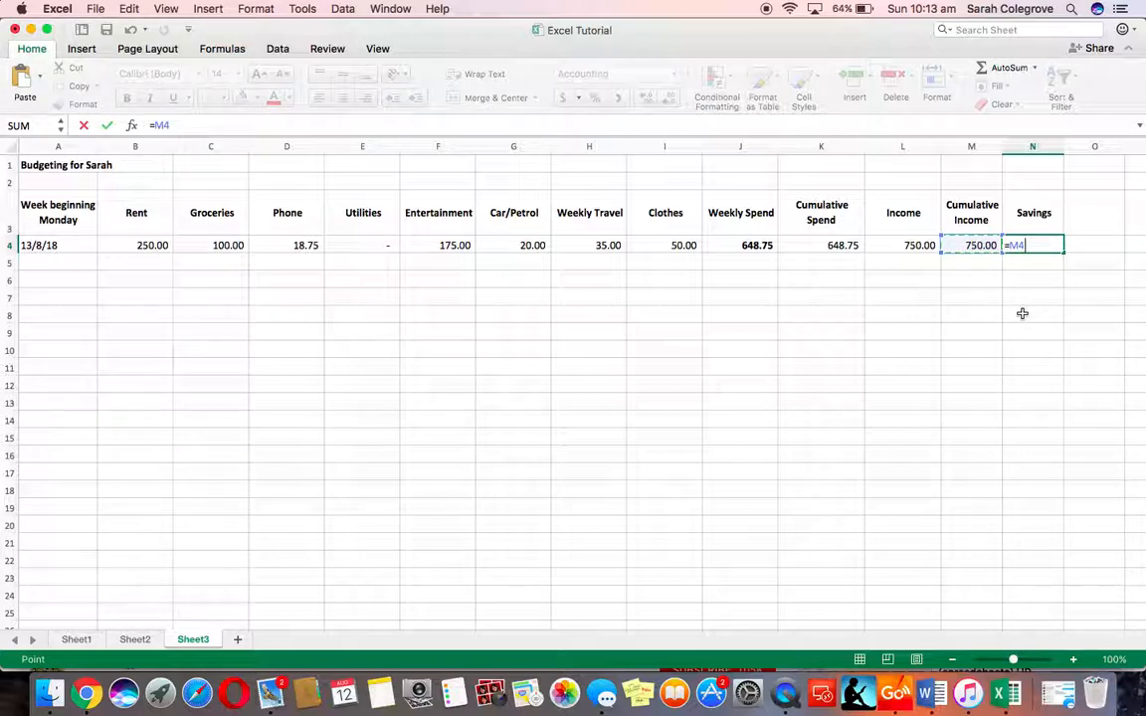
{"action": "type", "text": "-"}
{"action": "left_click", "coordinate": [828, 245]}
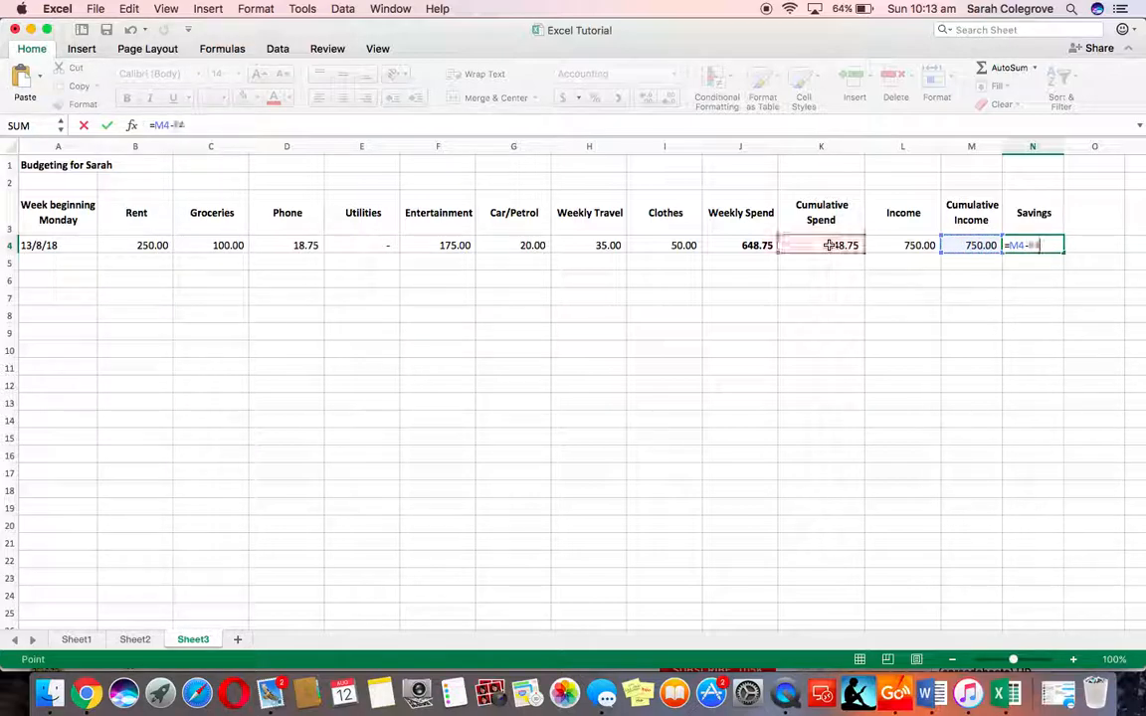
{"action": "key", "text": "Return"}
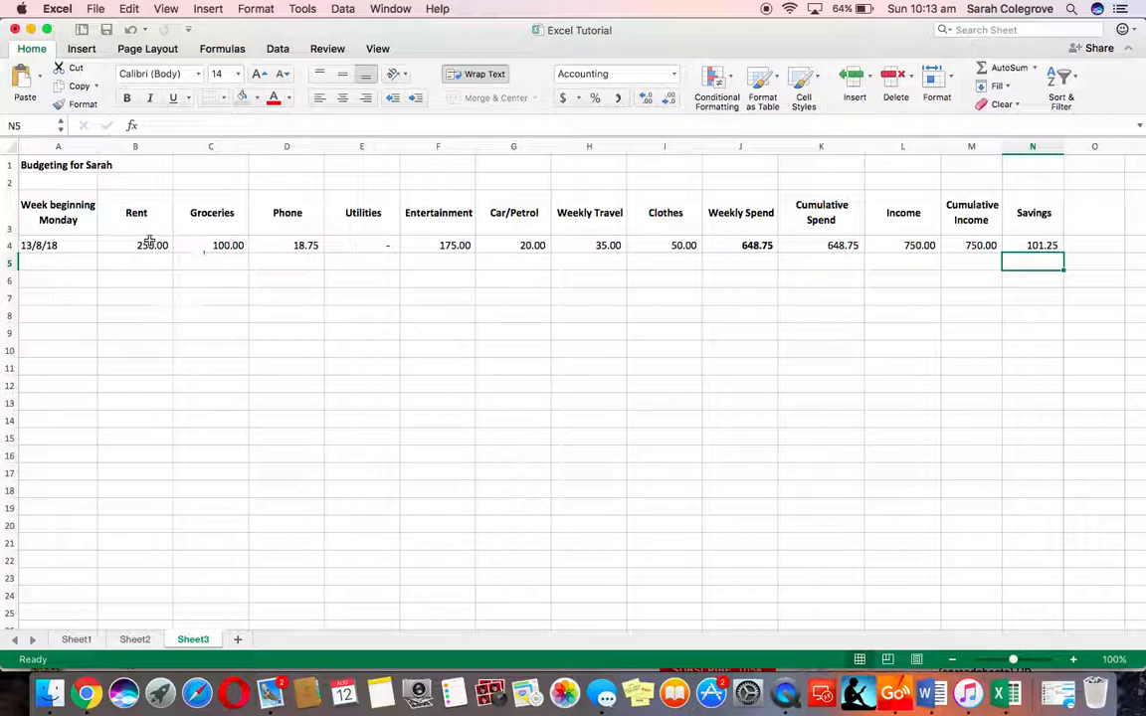
Calculate the second week-beginning date in A5 with the formula =A4+7
{"action": "left_click", "coordinate": [43, 262]}
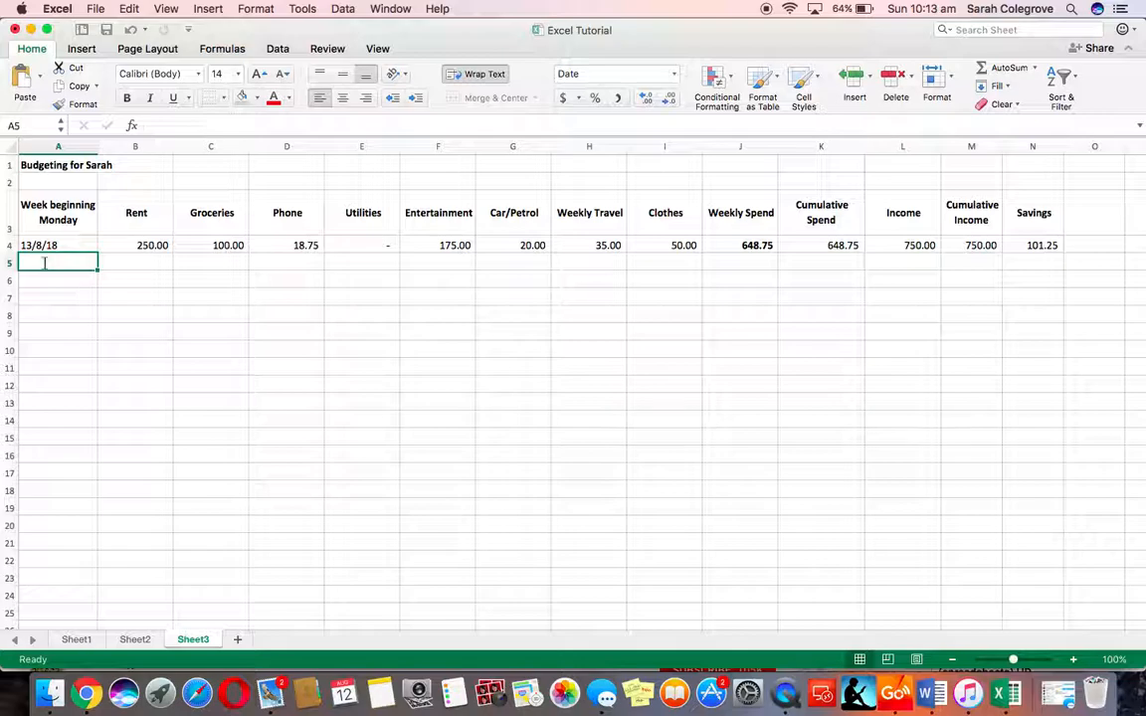
{"action": "type", "text": "="}
{"action": "key", "text": "Up"}
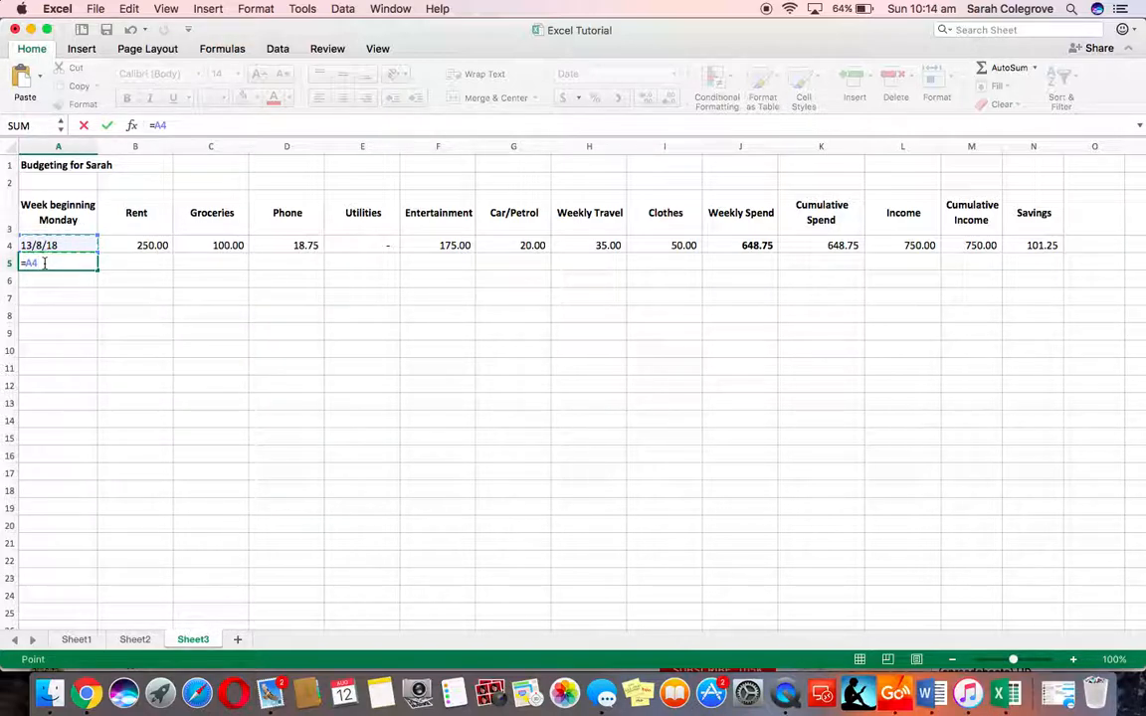
{"action": "type", "text": "+7"}
{"action": "key", "text": "Return"}
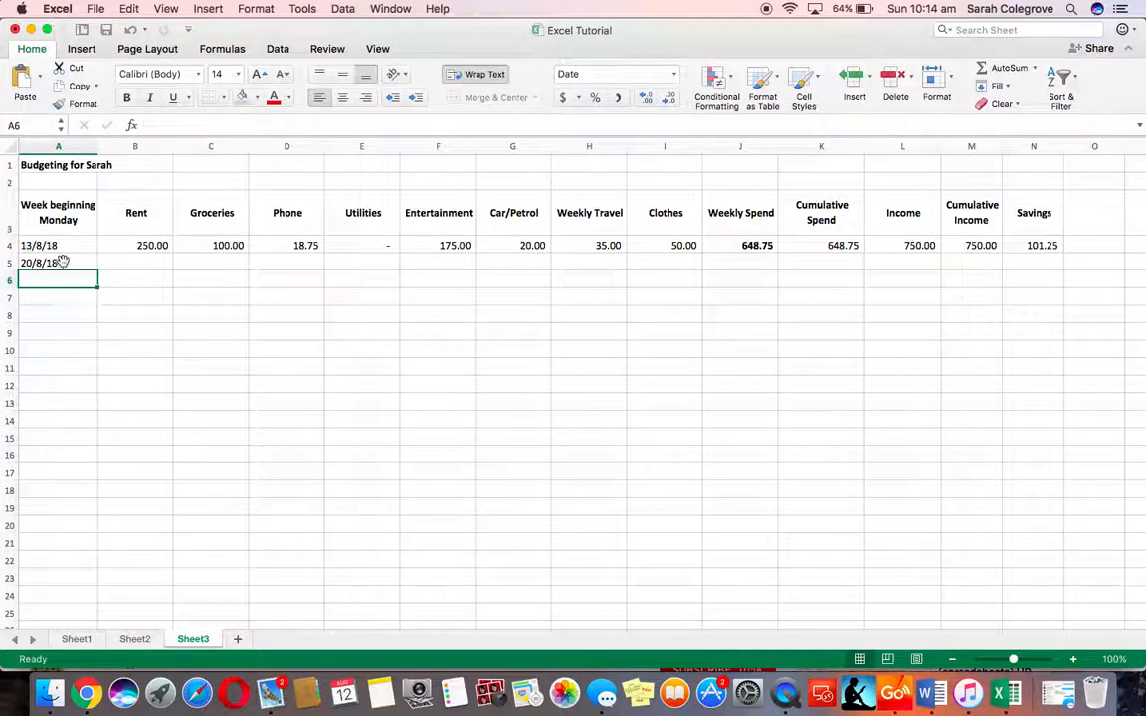
Fill the week-beginning date formula from A5 and the 250.00 Rent from B4 down to row 19
{"action": "left_click", "coordinate": [62, 260]}
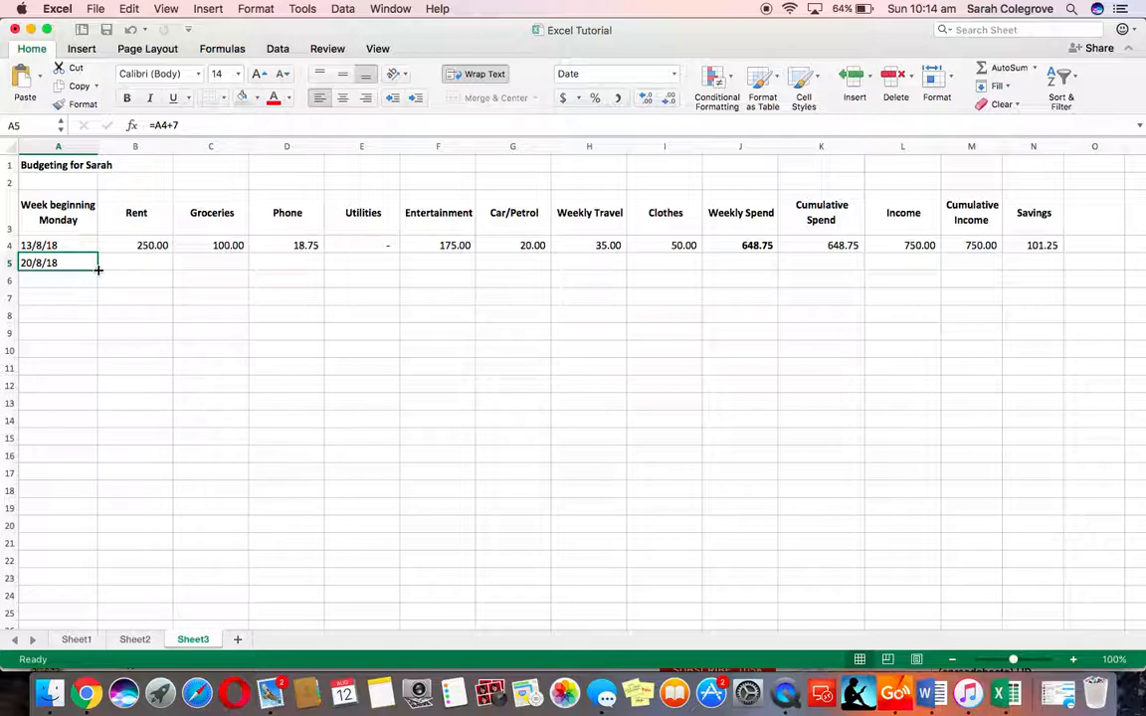
{"action": "left_click_drag", "start_coordinate": [99, 269], "coordinate": [86, 513]}
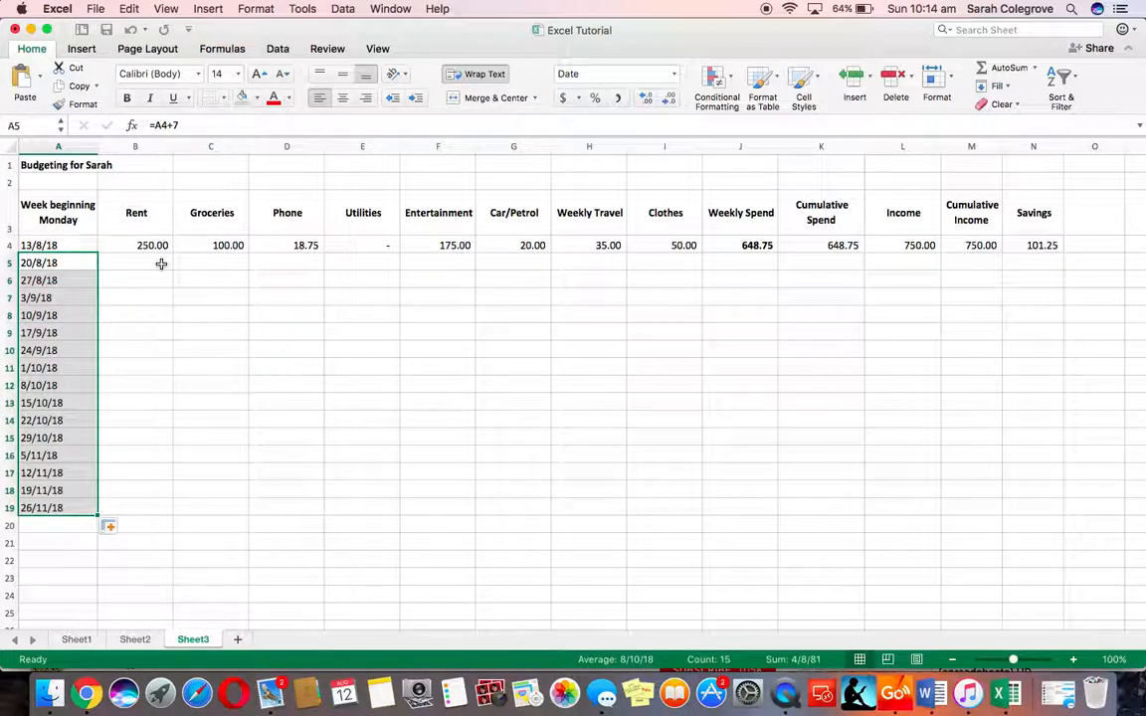
{"action": "left_click", "coordinate": [155, 251]}
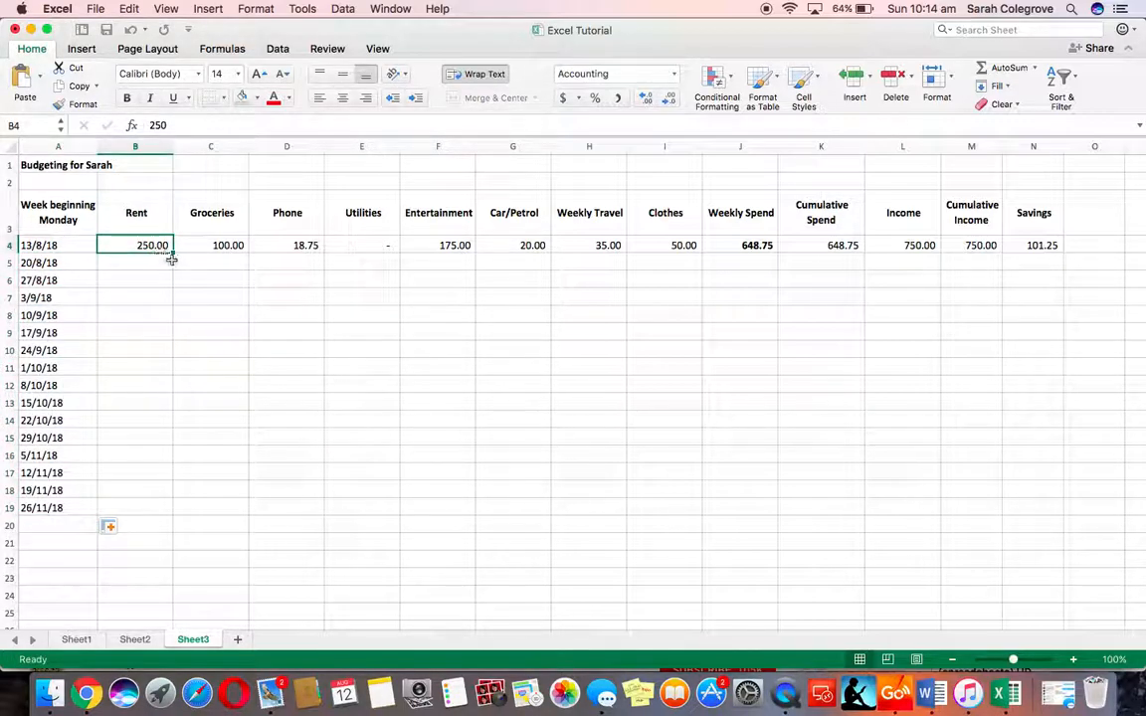
{"action": "left_click_drag", "start_coordinate": [172, 253], "coordinate": [136, 514]}
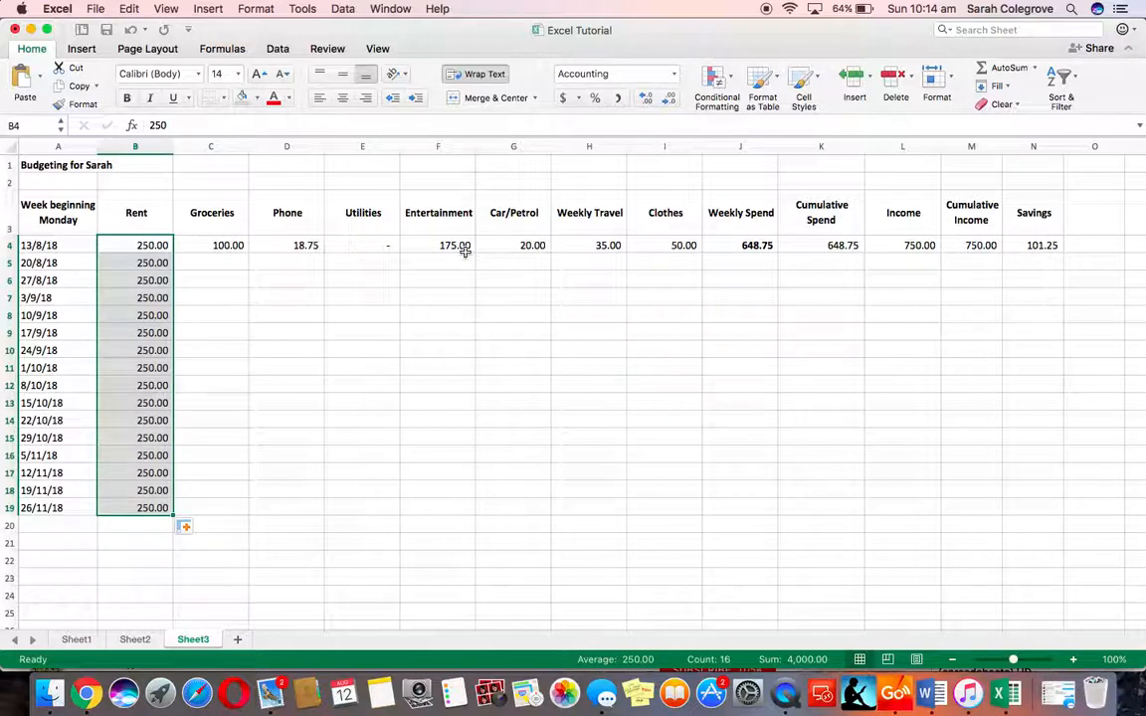
Copy the first week's Phone, Weekly Travel and Weekly Spend cells down their columns to row 19
{"action": "left_click", "coordinate": [287, 247]}
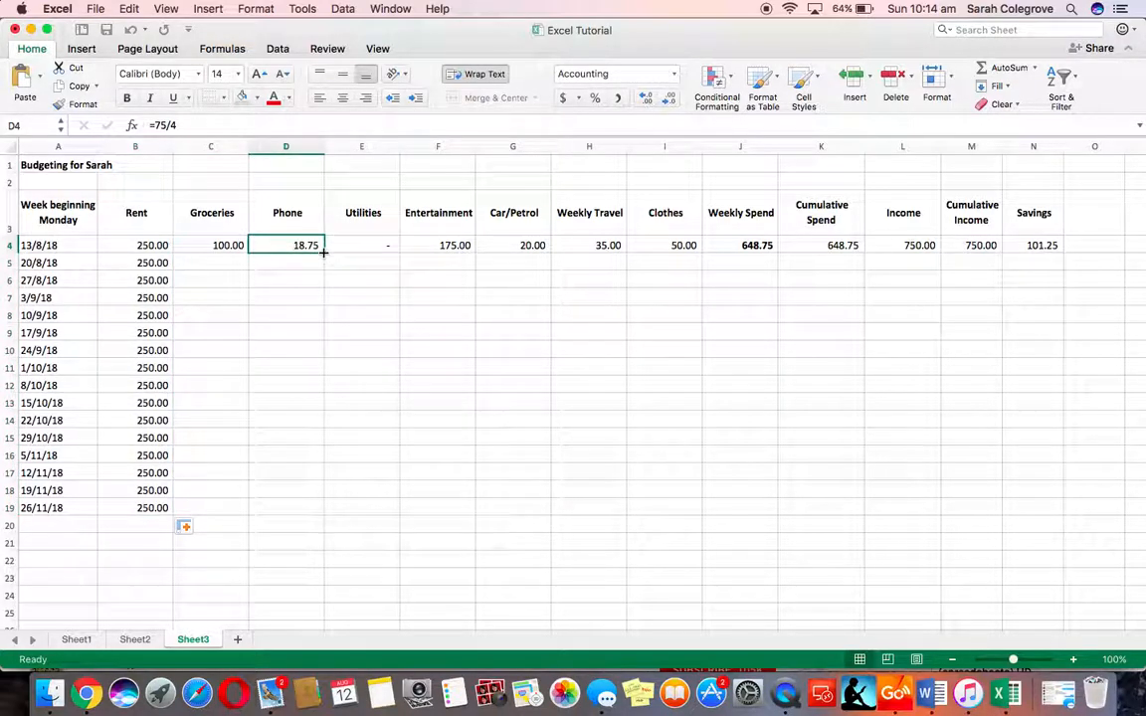
{"action": "left_click_drag", "start_coordinate": [324, 252], "coordinate": [295, 515]}
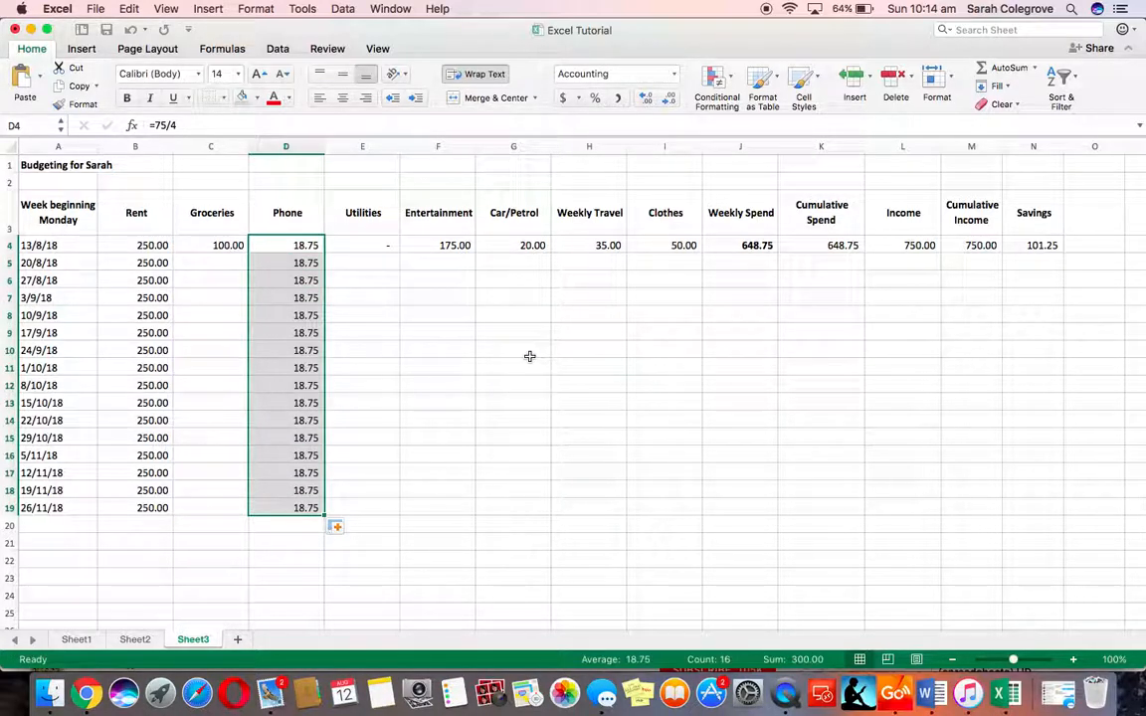
{"action": "left_click", "coordinate": [587, 248]}
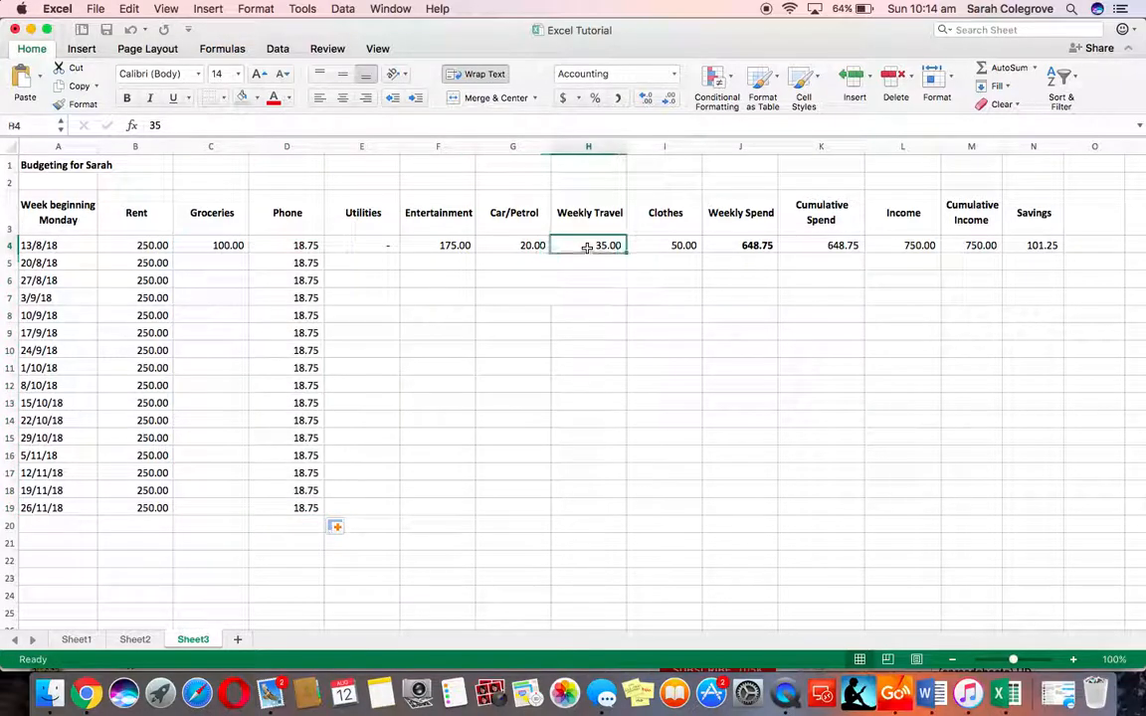
{"action": "left_click_drag", "start_coordinate": [627, 254], "coordinate": [590, 510]}
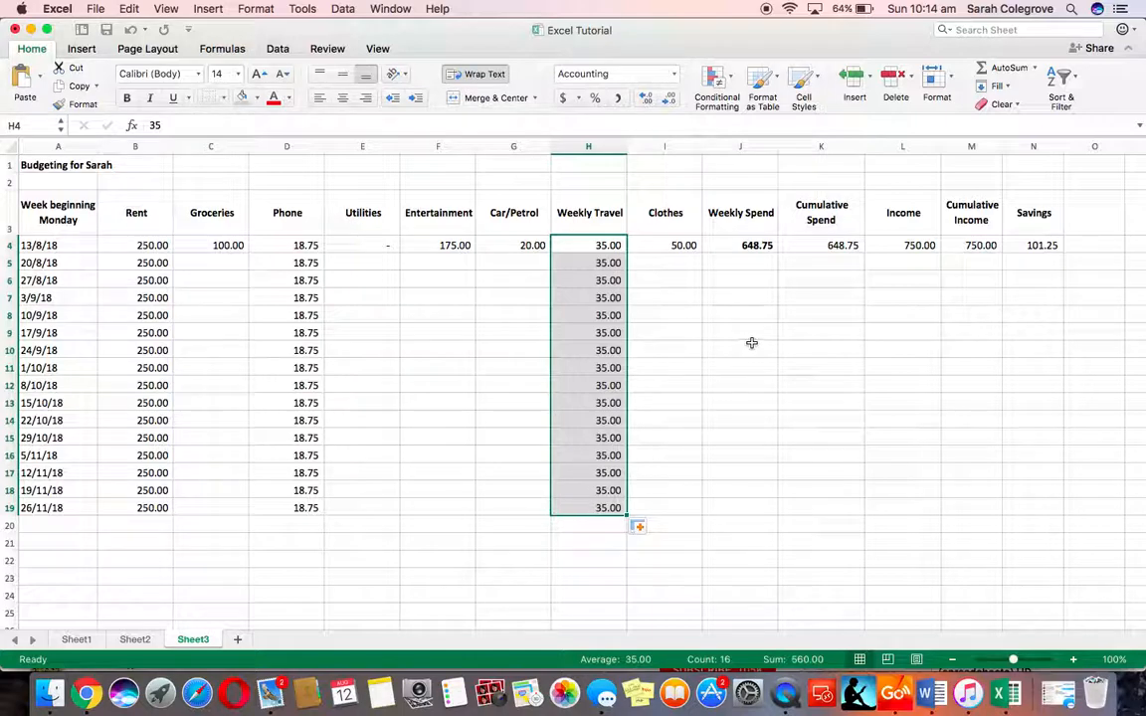
{"action": "left_click", "coordinate": [756, 248]}
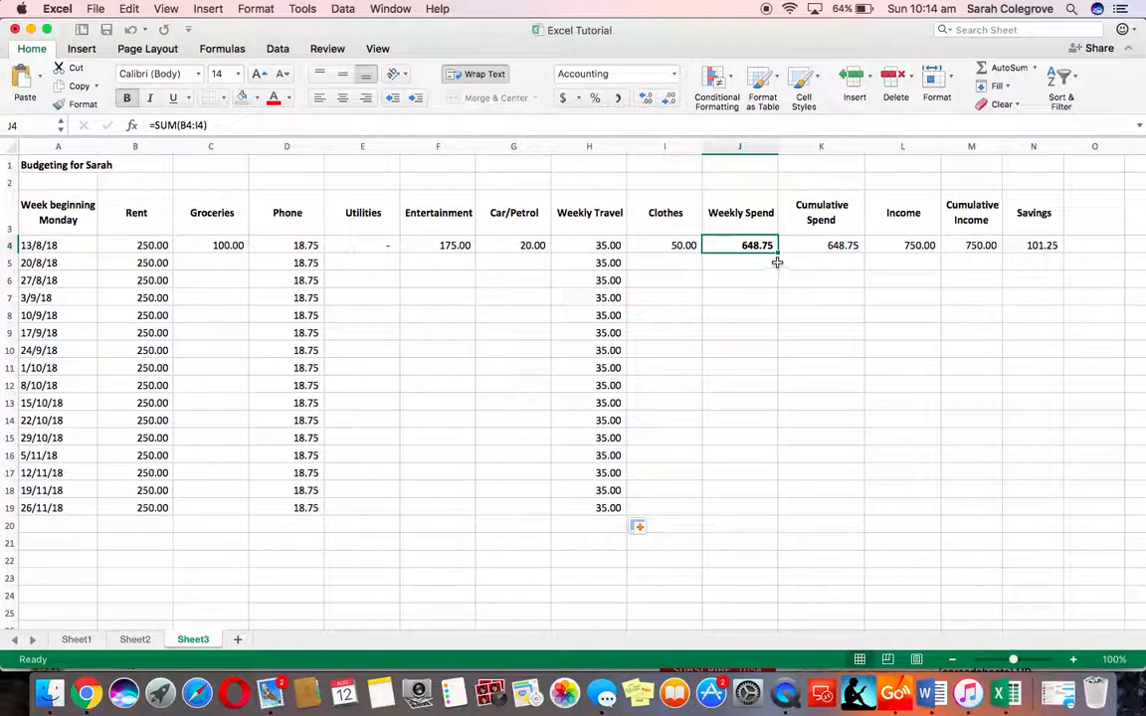
{"action": "left_click_drag", "start_coordinate": [779, 255], "coordinate": [732, 509]}
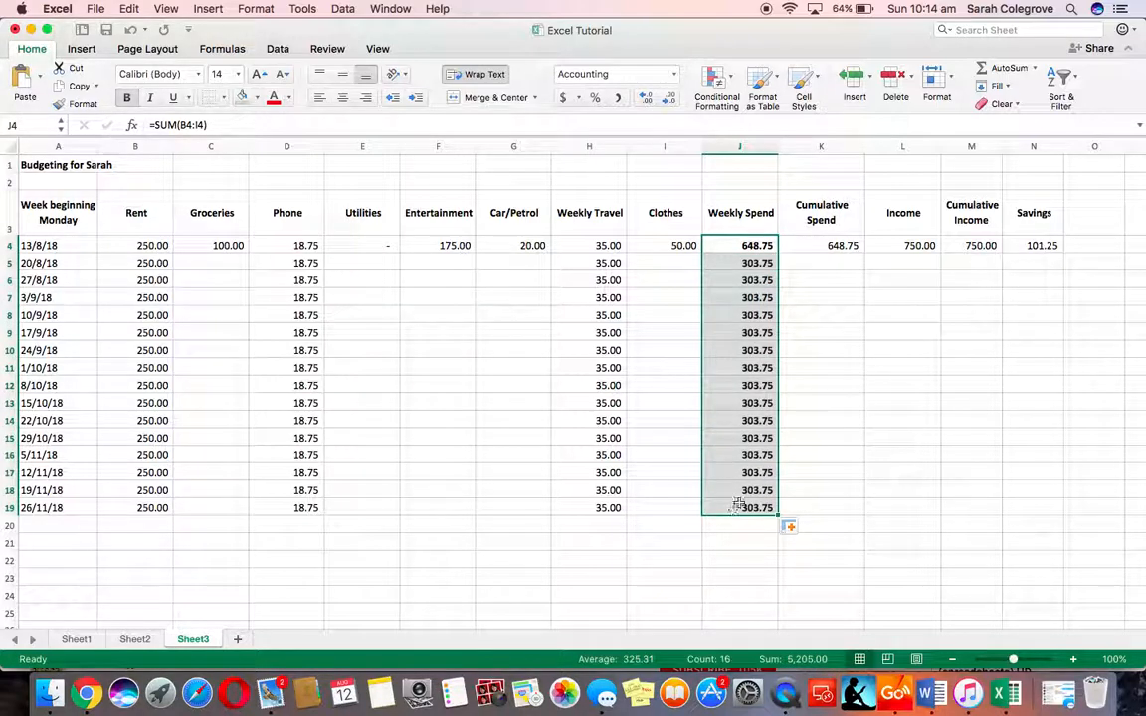
Calculate the second week's Cumulative Spend in K5 with =K4+J5 and fill the formula down to row 19
{"action": "left_click", "coordinate": [825, 265]}
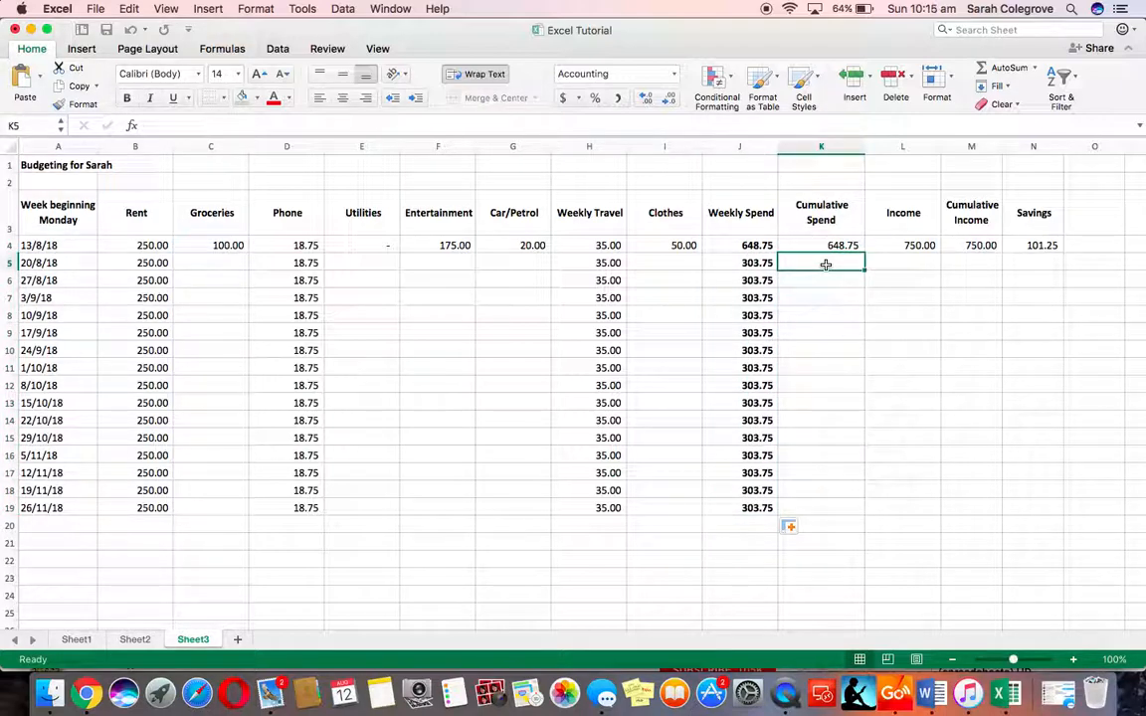
{"action": "type", "text": "="}
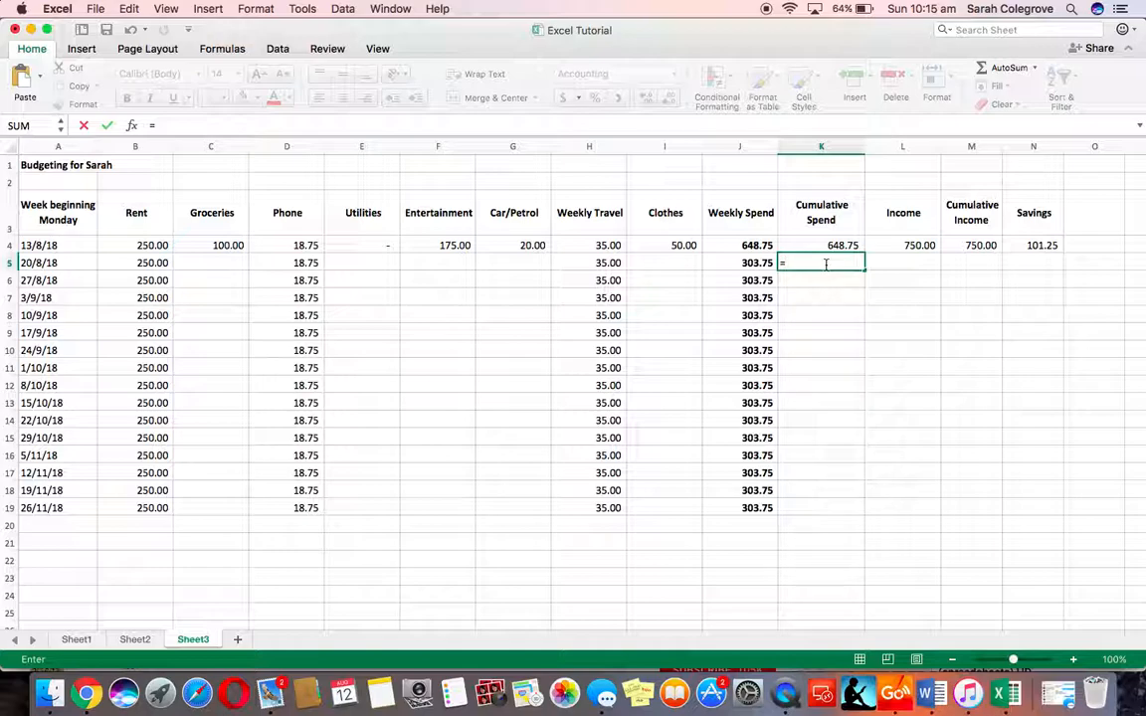
{"action": "key", "text": "Up"}
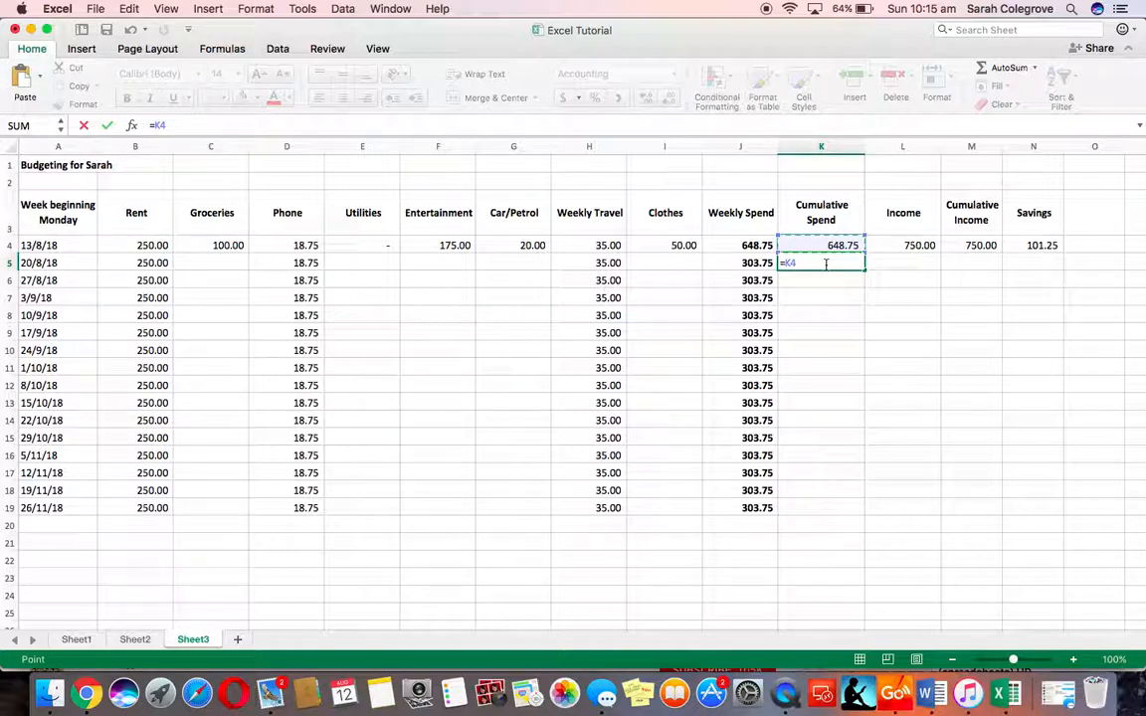
{"action": "type", "text": "+"}
{"action": "key", "text": "Left"}
{"action": "key", "text": "Return"}
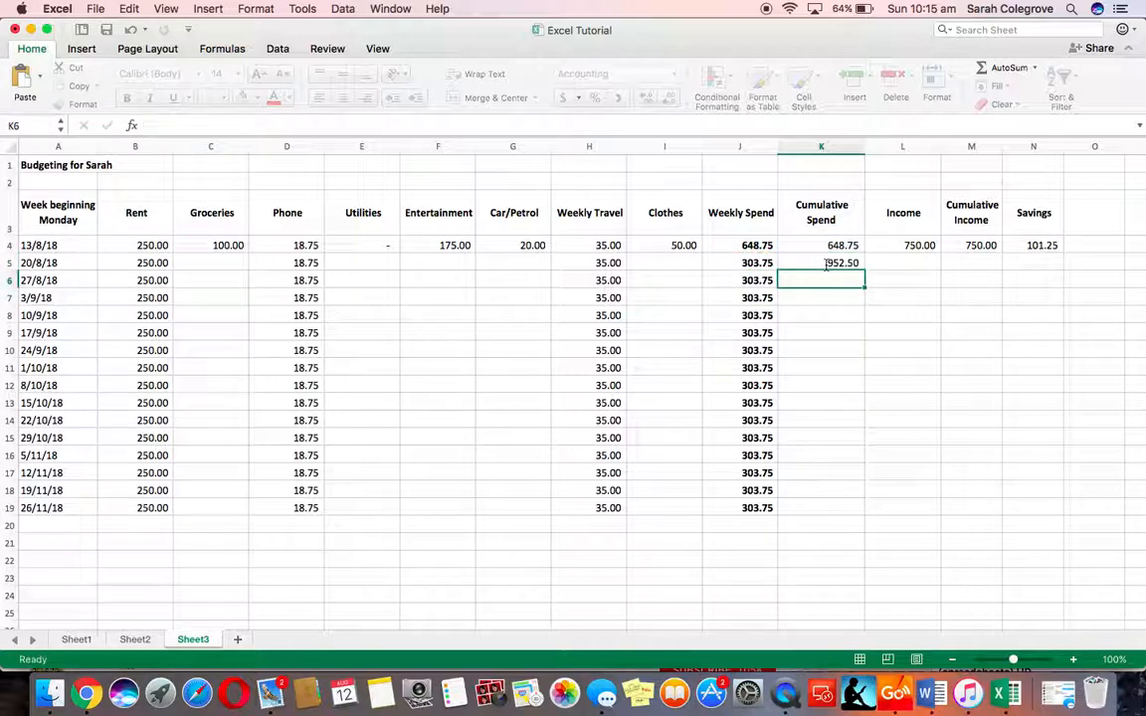
{"action": "left_click", "coordinate": [839, 262]}
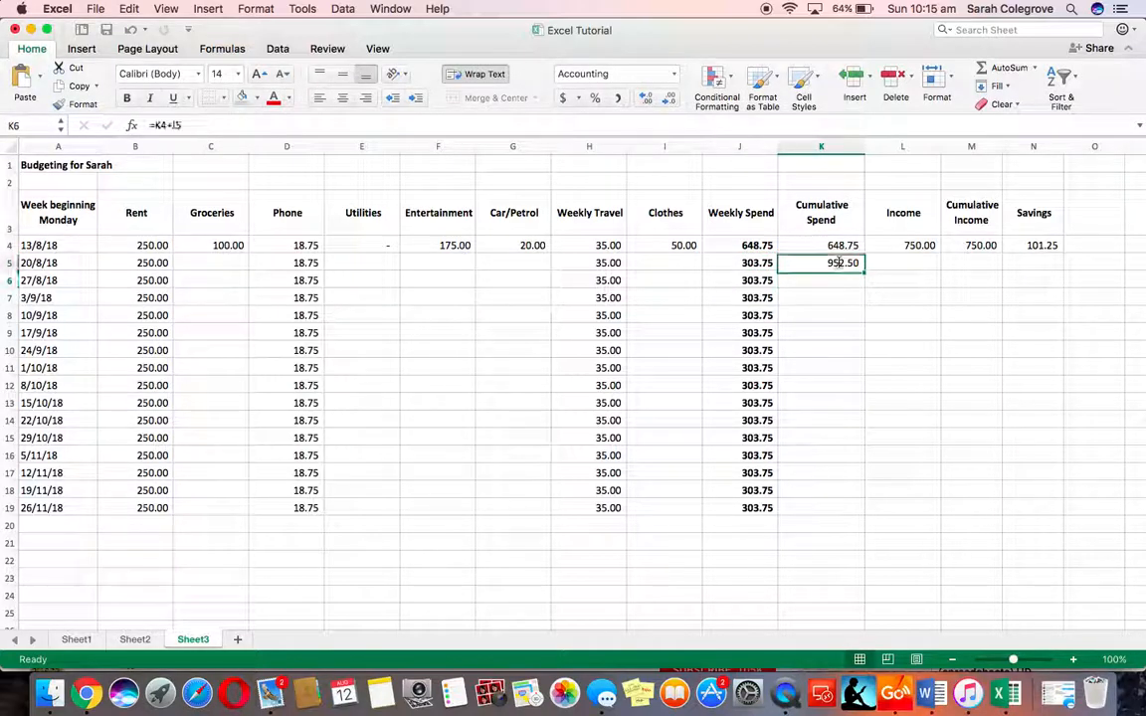
{"action": "left_click_drag", "start_coordinate": [861, 298], "coordinate": [851, 509]}
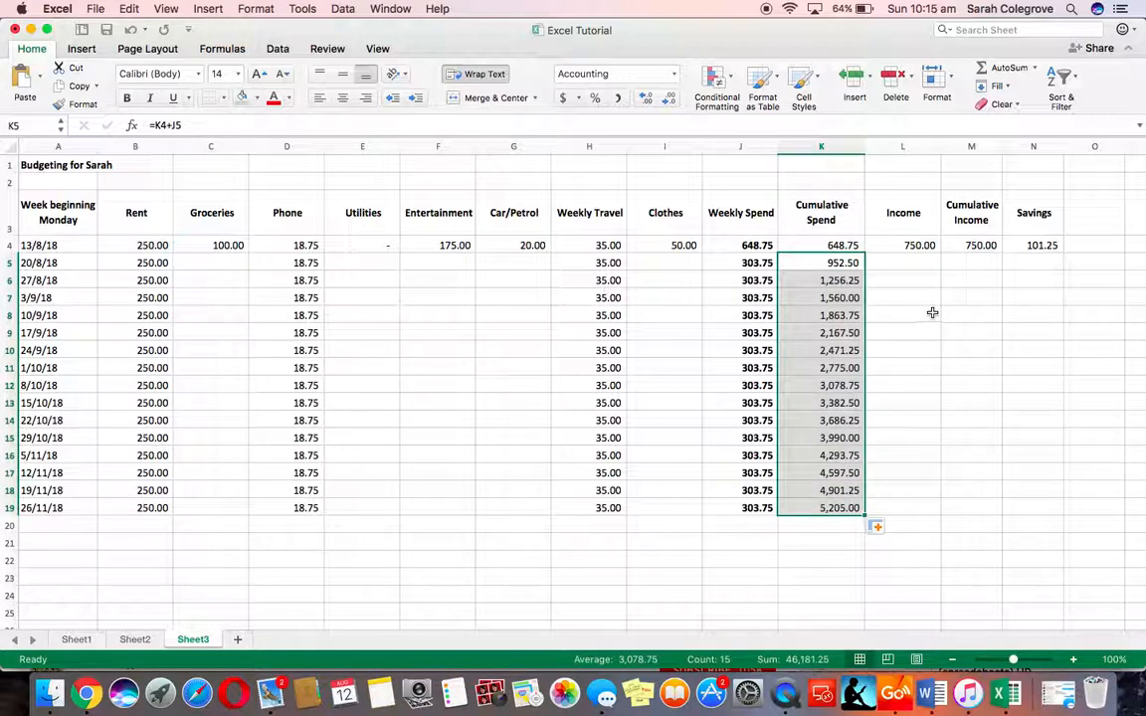
Copy the 750.00 Income down to row 19, and calculate Cumulative Income from M5 to M19 with =M4+L5 filled down
{"action": "left_click", "coordinate": [930, 245]}
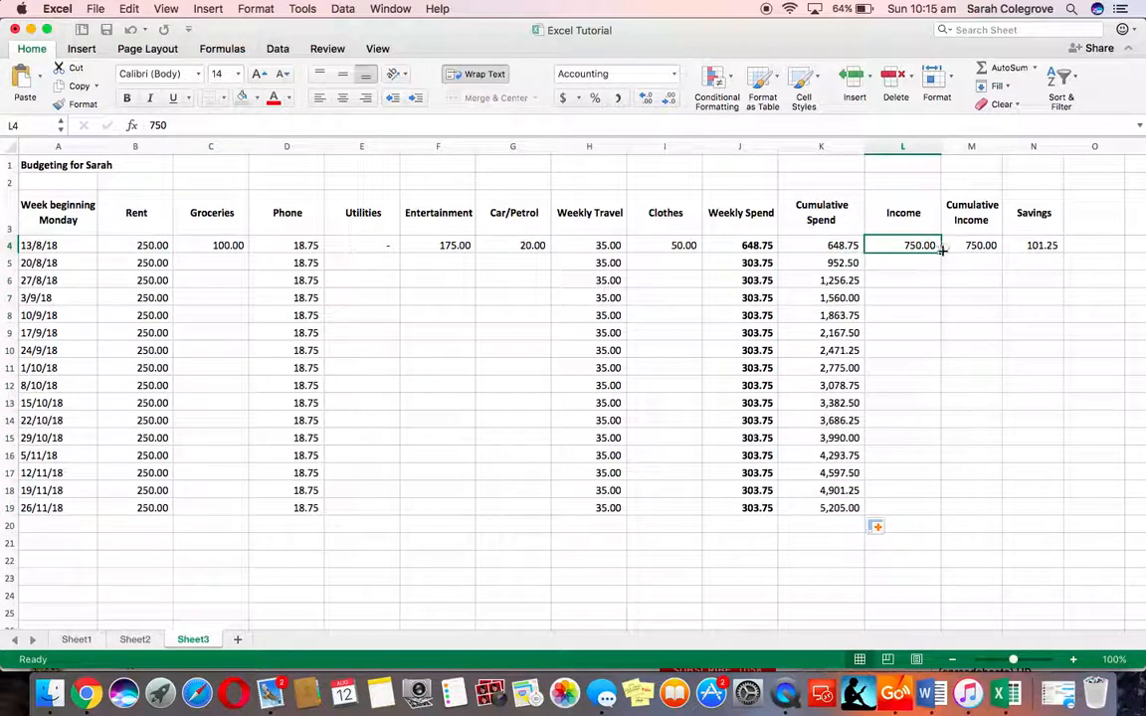
{"action": "left_click_drag", "start_coordinate": [941, 252], "coordinate": [920, 509]}
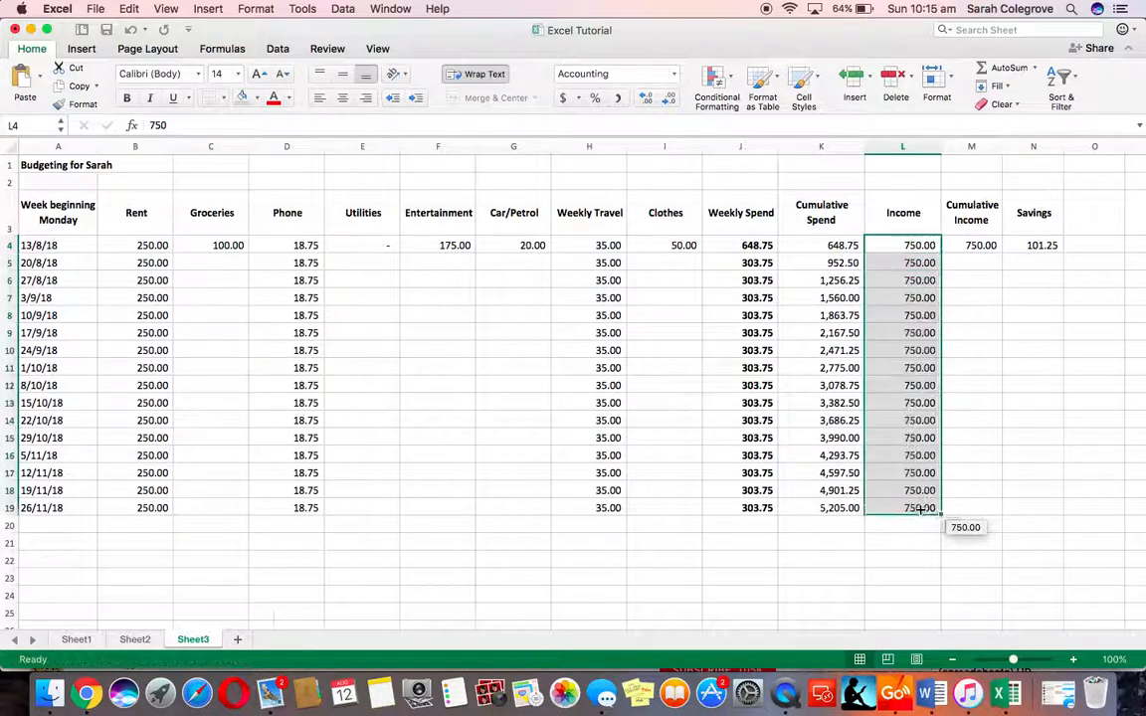
{"action": "left_click", "coordinate": [986, 262]}
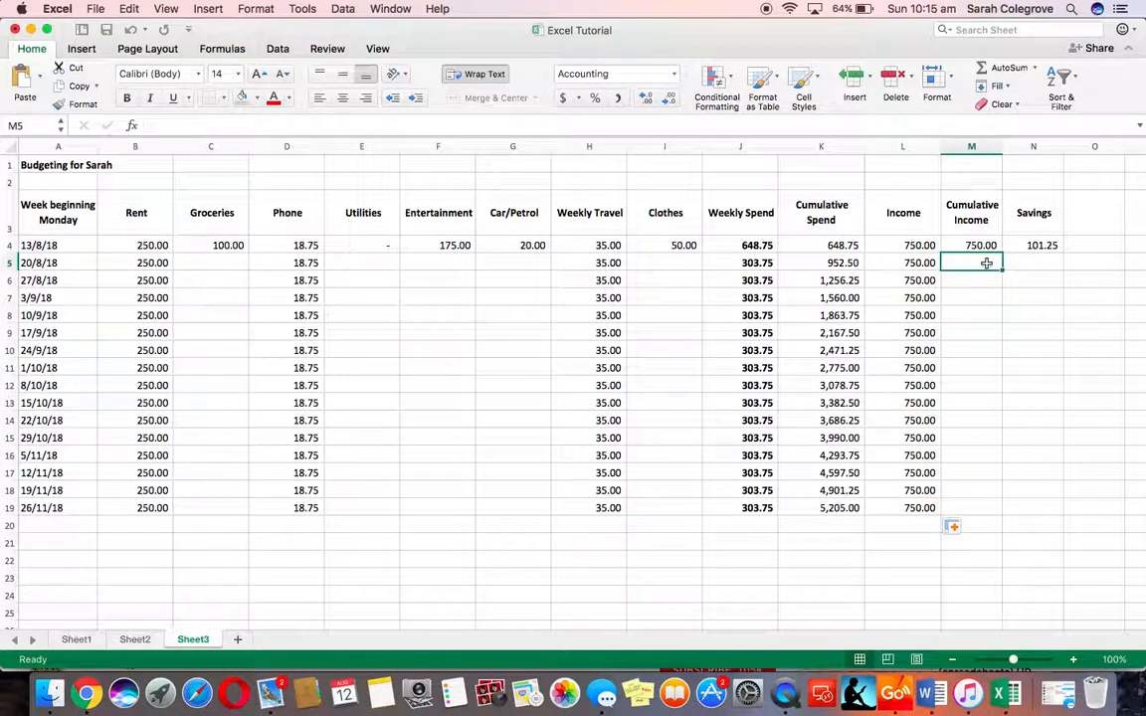
{"action": "type", "text": "="}
{"action": "key", "text": "Up"}
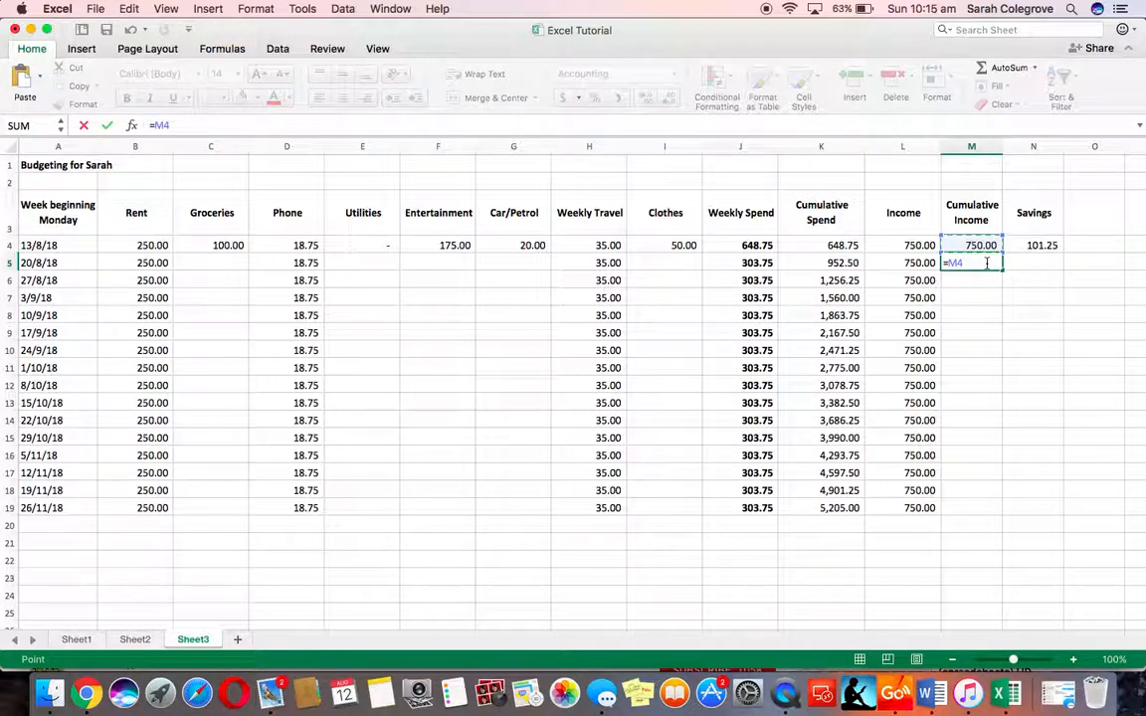
{"action": "type", "text": "+"}
{"action": "key", "text": "Left"}
{"action": "key", "text": "Return"}
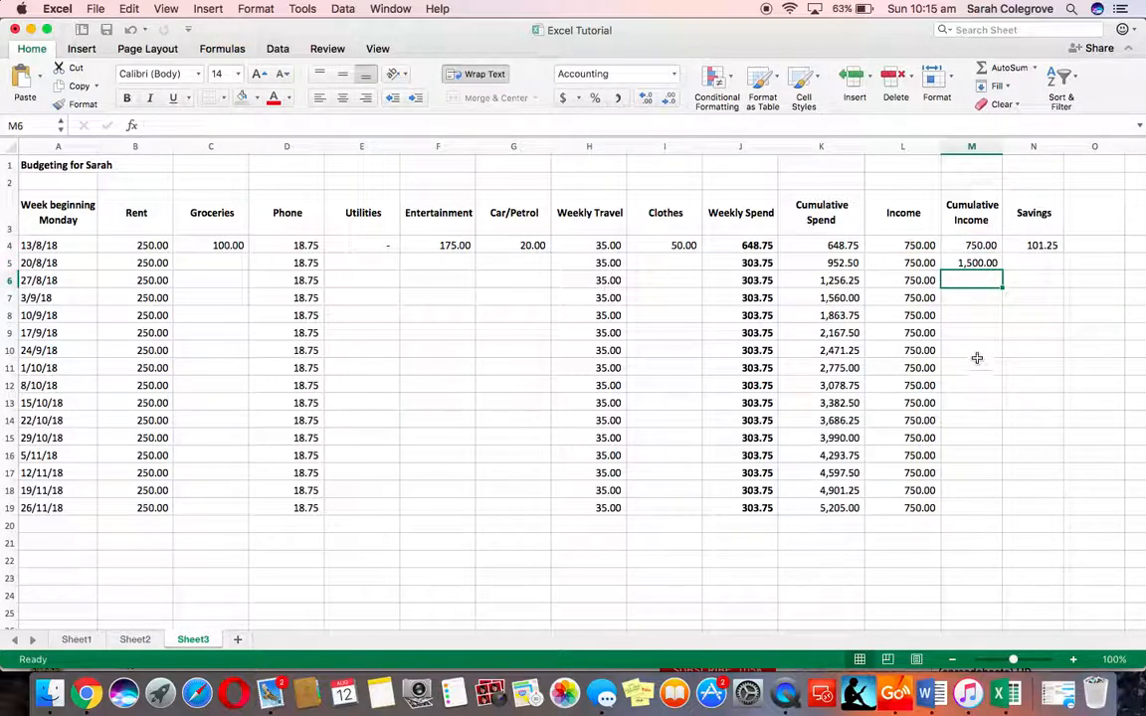
{"action": "left_click", "coordinate": [980, 263]}
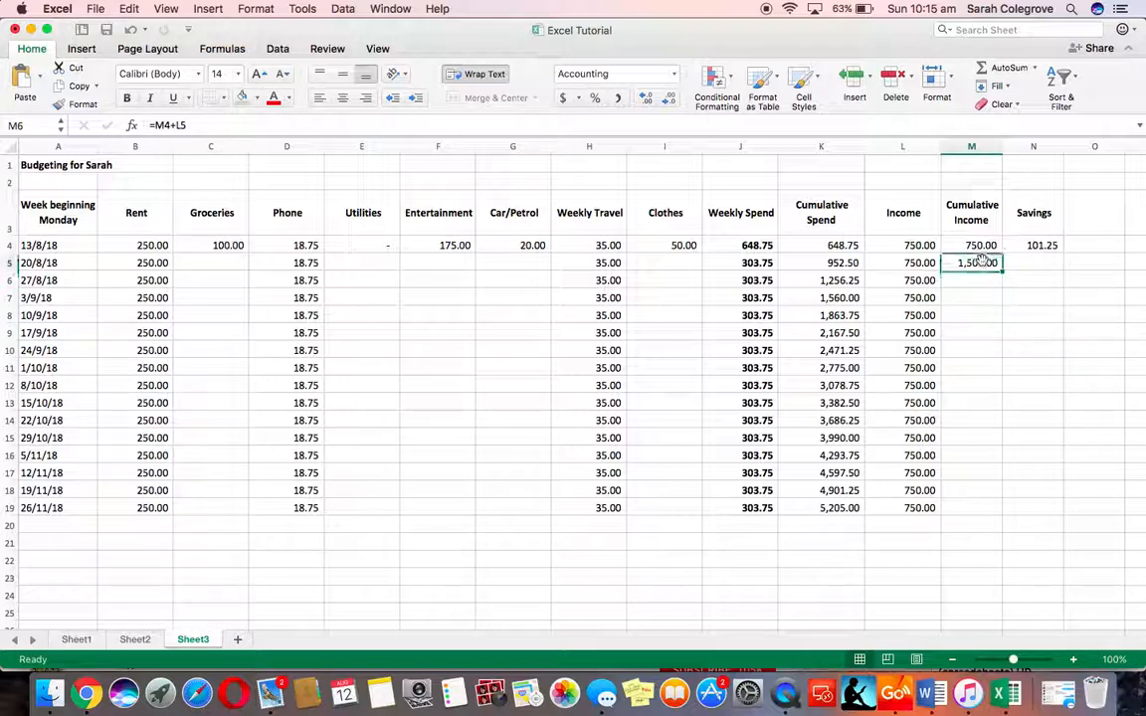
{"action": "left_click_drag", "start_coordinate": [1002, 269], "coordinate": [997, 508]}
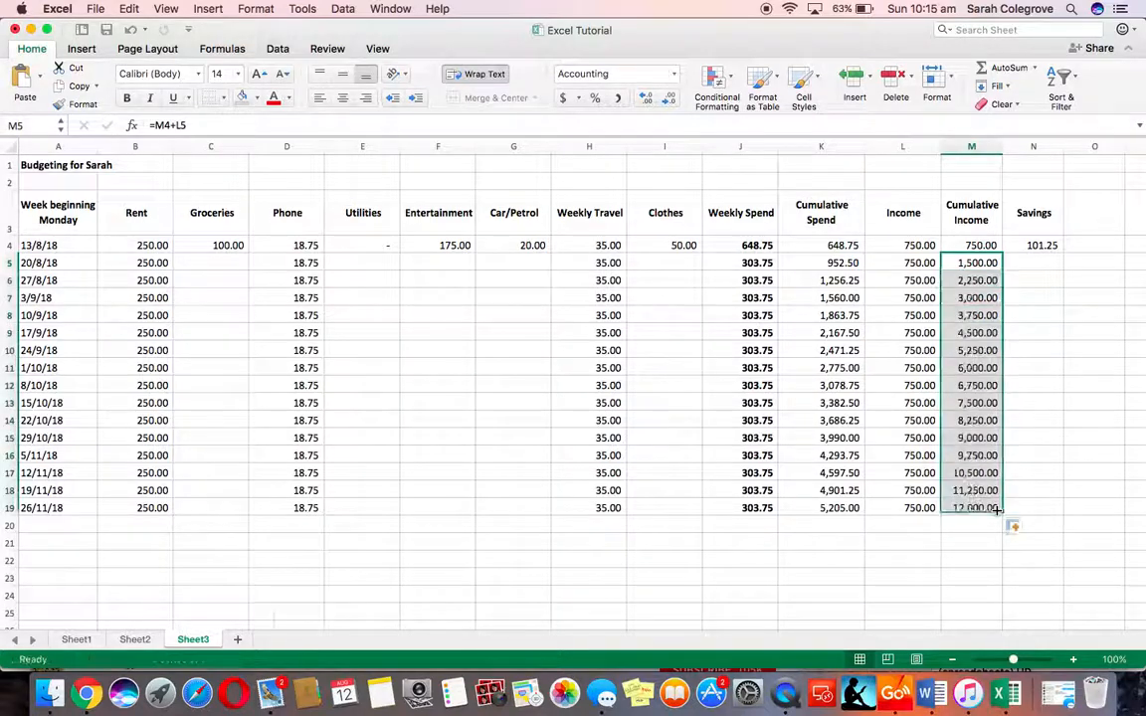
Fill the first week's Savings formula from N4 down to row 19
{"action": "left_click", "coordinate": [1051, 244]}
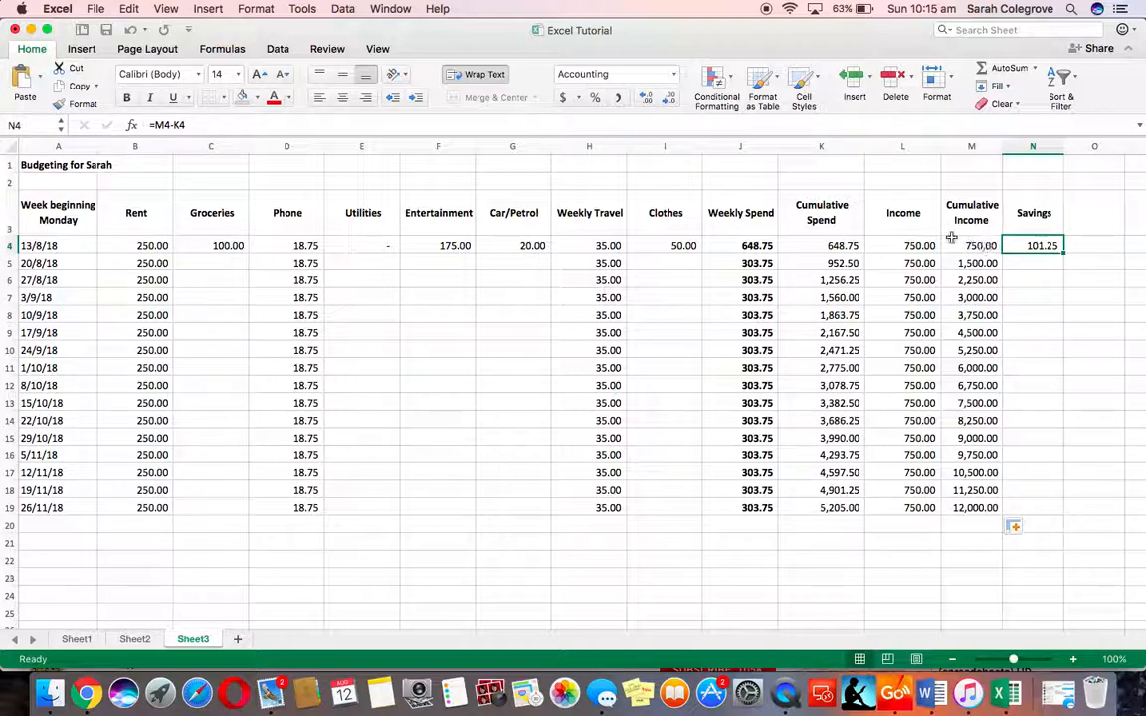
{"action": "left_click_drag", "start_coordinate": [1064, 252], "coordinate": [1040, 510]}
Apply All Borders to the header cells A3:N3, from Week beginning Monday to Savings
{"action": "left_click_drag", "start_coordinate": [94, 211], "coordinate": [1027, 227]}
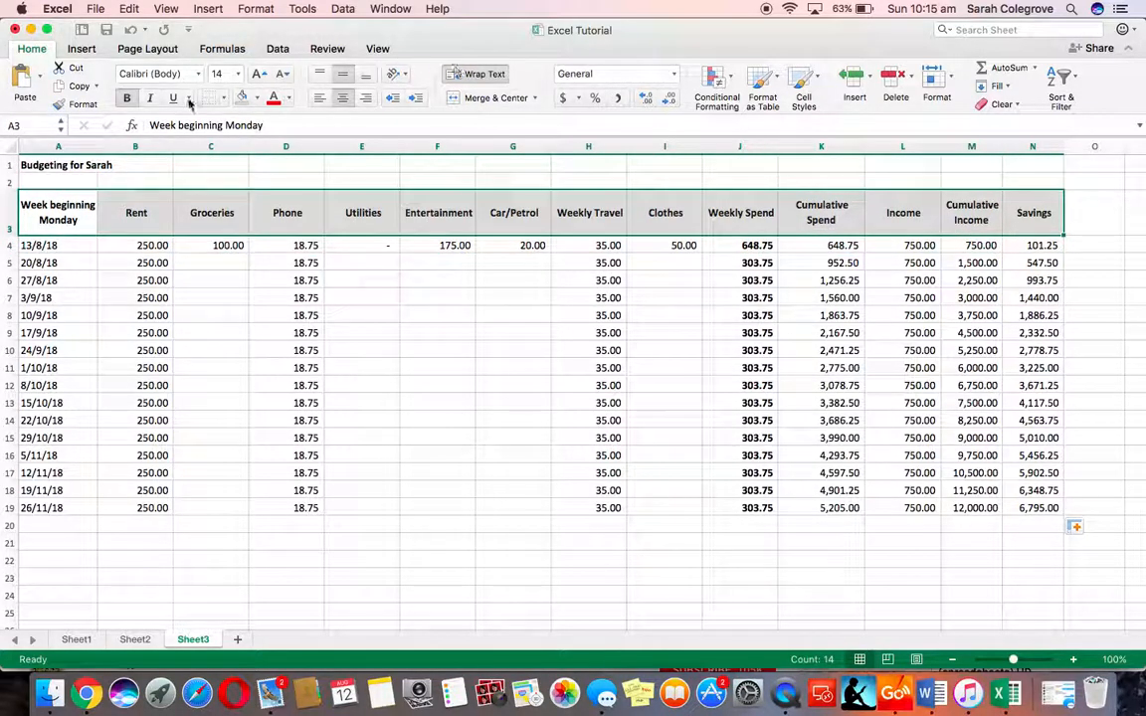
{"action": "left_click", "coordinate": [223, 97]}
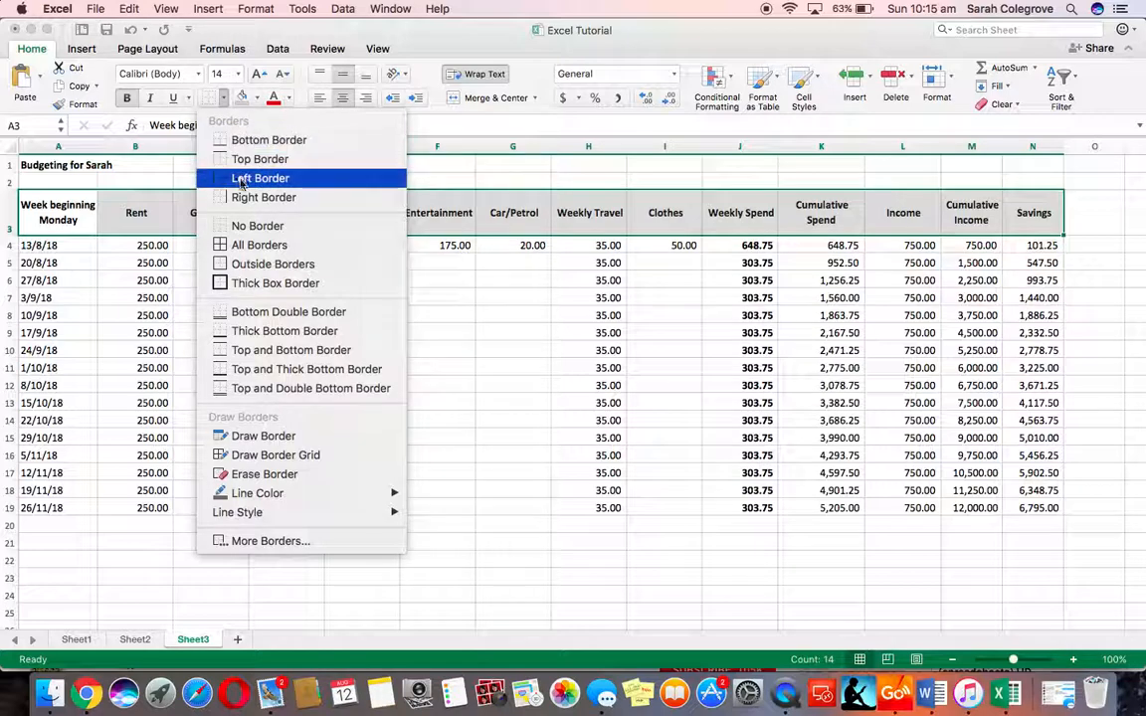
{"action": "left_click", "coordinate": [241, 263]}
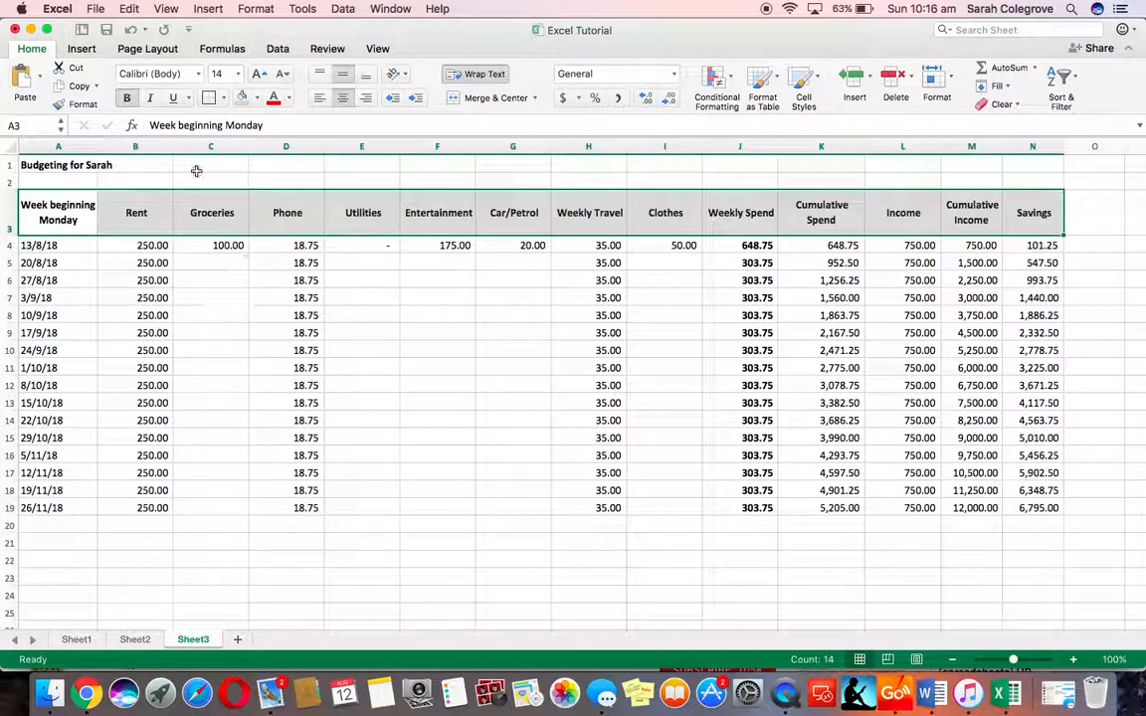
{"action": "left_click", "coordinate": [222, 97]}
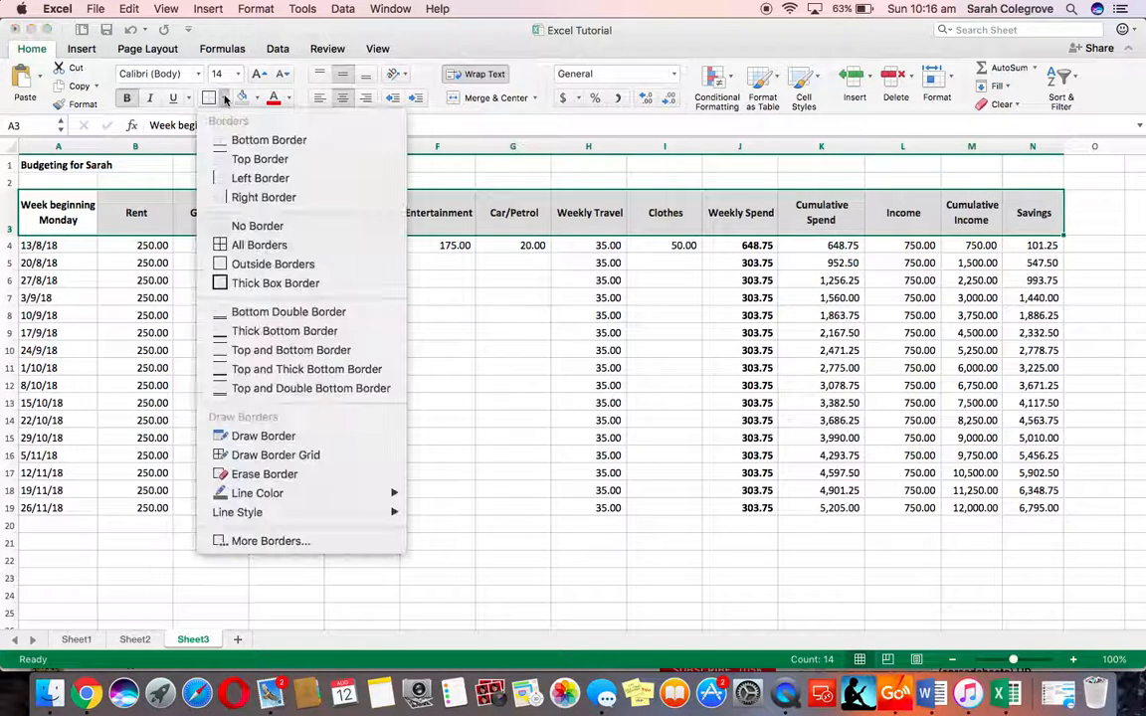
{"action": "left_click", "coordinate": [238, 246]}
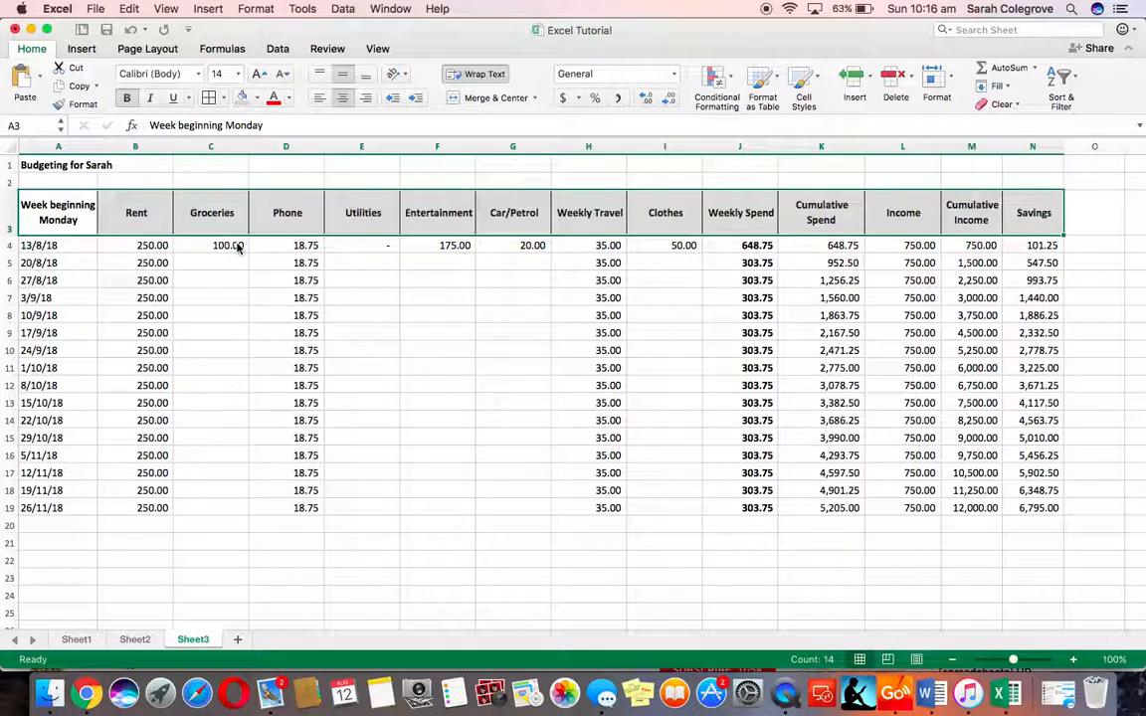
{"action": "left_click", "coordinate": [395, 258]}
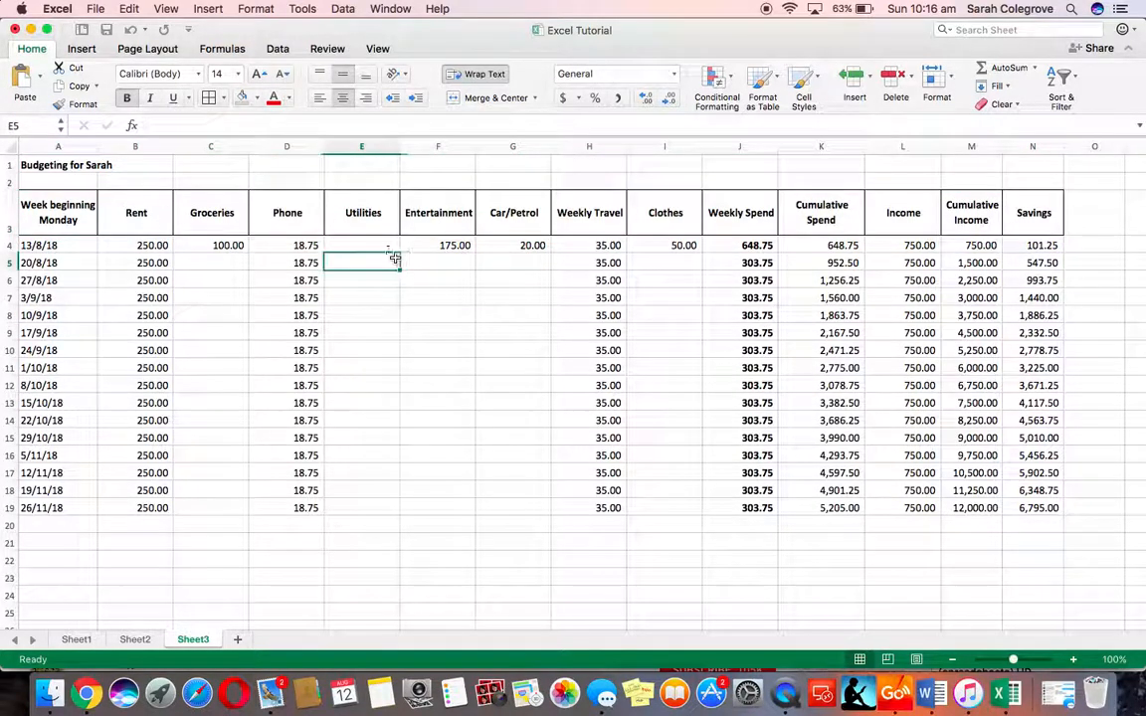
Freeze the panes at cell B4 so the header rows and the week-beginning column stay in view
{"action": "left_click", "coordinate": [152, 245]}
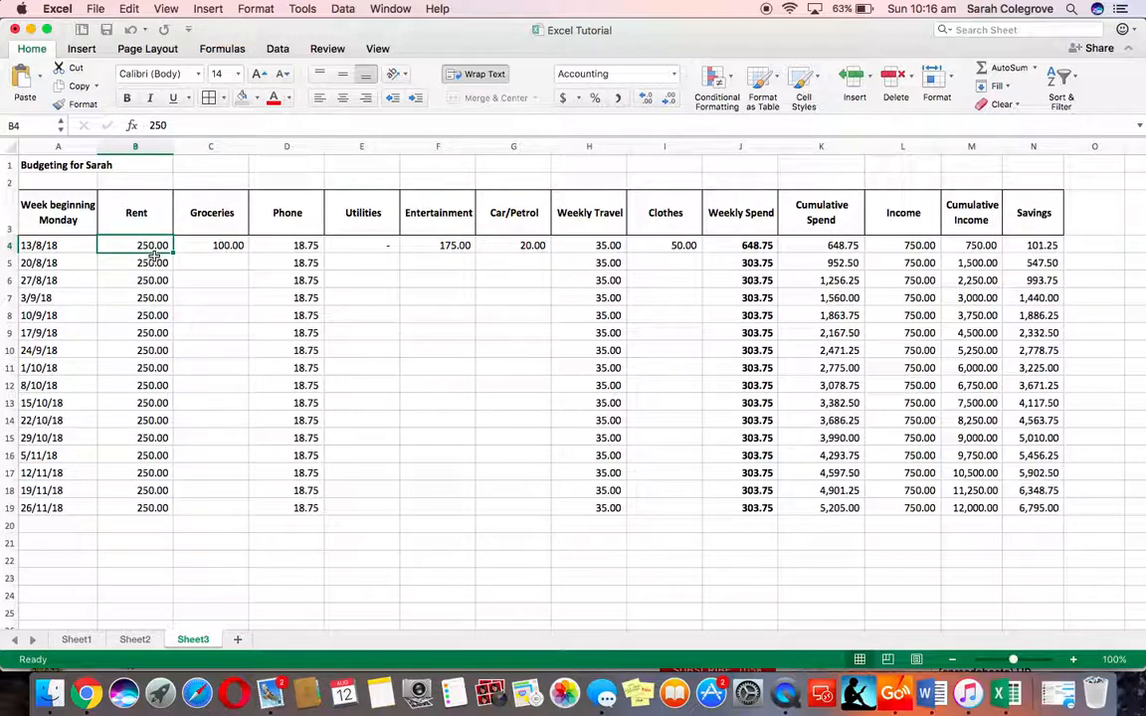
{"action": "scroll", "coordinate": [303, 341], "scroll_direction": "down", "scroll_amount": 6}
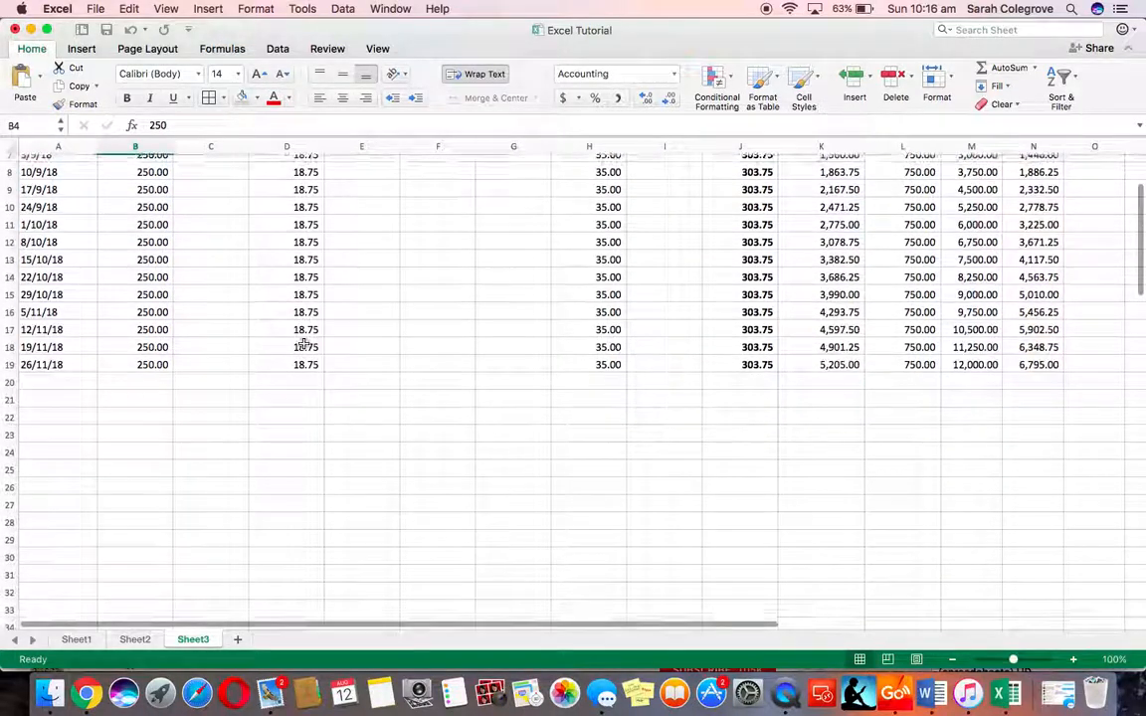
{"action": "scroll", "coordinate": [303, 341], "scroll_direction": "up", "scroll_amount": 6}
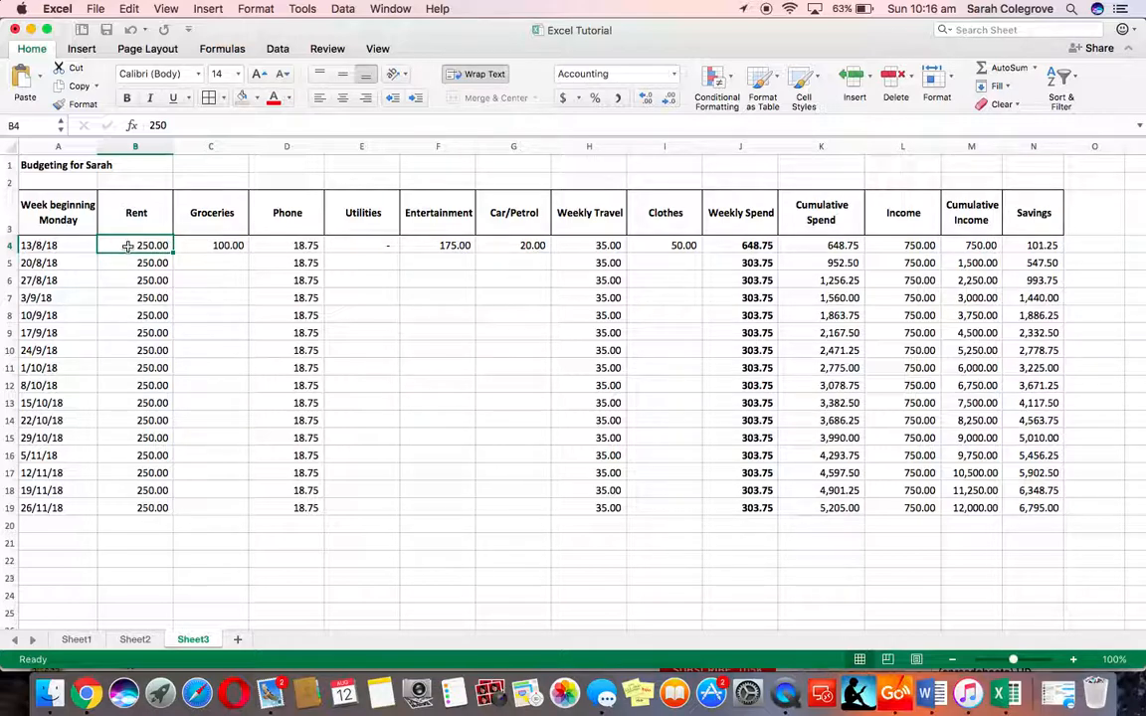
{"action": "left_click", "coordinate": [394, 9]}
{"action": "left_click", "coordinate": [408, 152]}
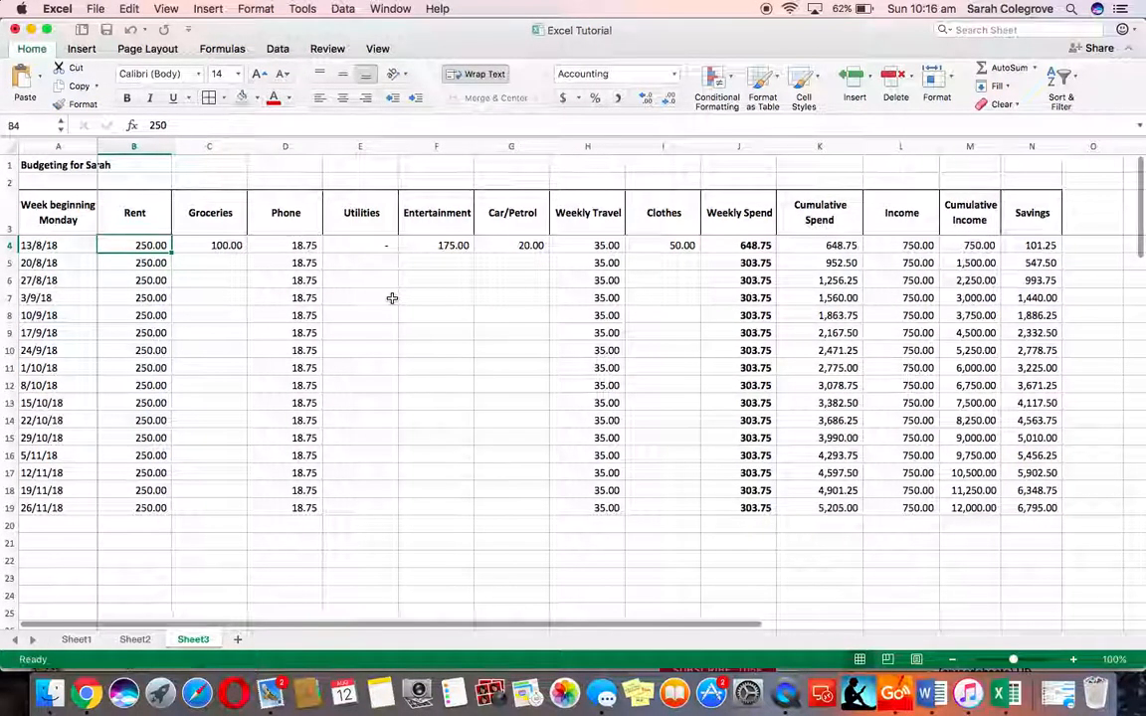
{"action": "scroll", "coordinate": [392, 298], "scroll_direction": "down", "scroll_amount": 6}
{"action": "scroll", "coordinate": [392, 299], "scroll_direction": "up", "scroll_amount": 6}
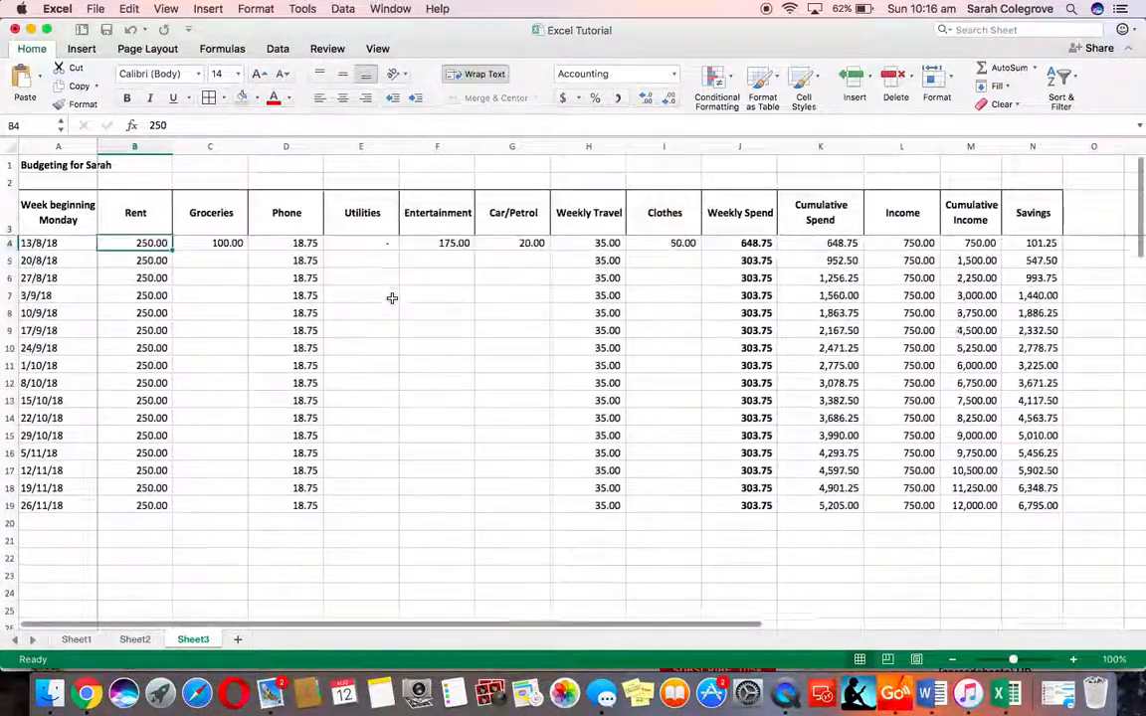
Check that the header rows and the week-beginning column stay in view across and down the budget sheet
{"action": "scroll", "coordinate": [392, 299], "scroll_direction": "right", "scroll_amount": 3}
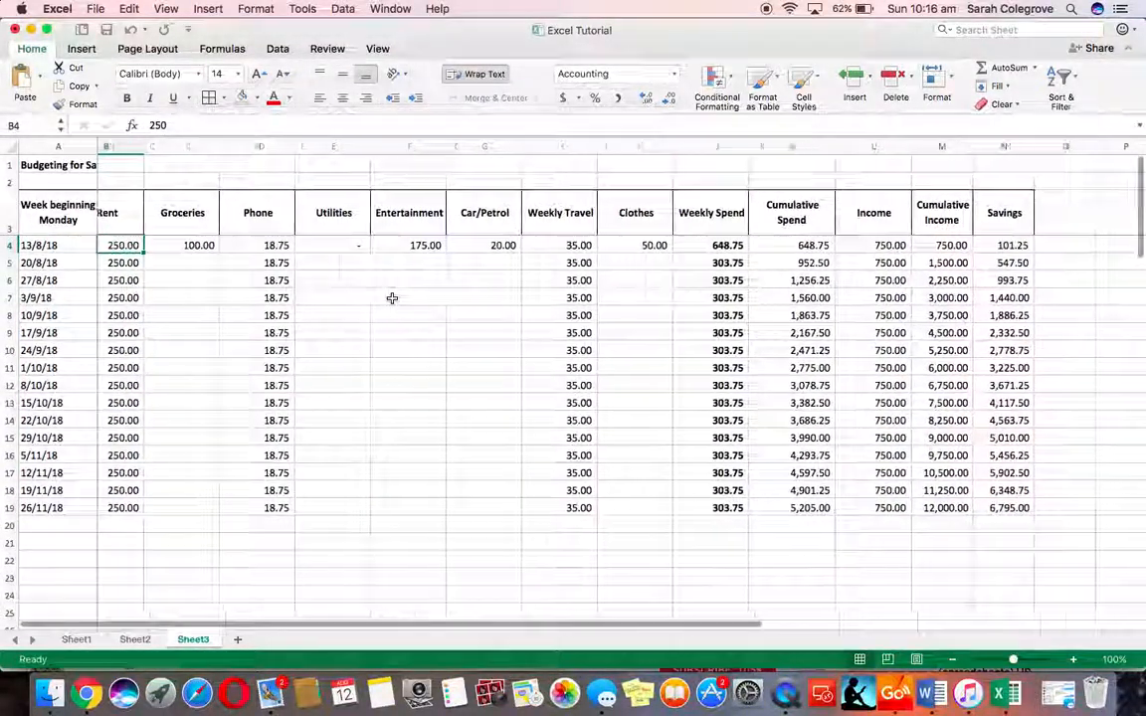
{"action": "scroll", "coordinate": [85, 287], "scroll_direction": "down", "scroll_amount": 1}
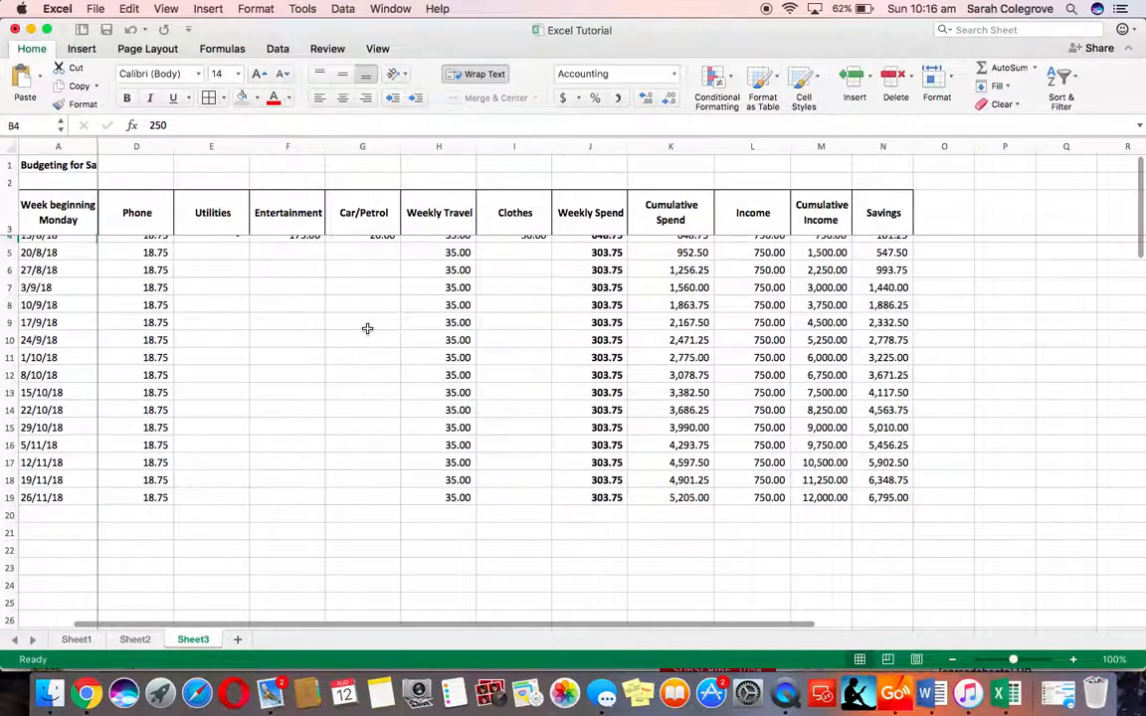
{"action": "scroll", "coordinate": [366, 327], "scroll_direction": "right", "scroll_amount": 4}
{"action": "scroll", "coordinate": [367, 327], "scroll_direction": "up", "scroll_amount": 1}
{"action": "scroll", "coordinate": [373, 327], "scroll_direction": "left", "scroll_amount": 4}
{"action": "scroll", "coordinate": [367, 329], "scroll_direction": "left", "scroll_amount": 3}
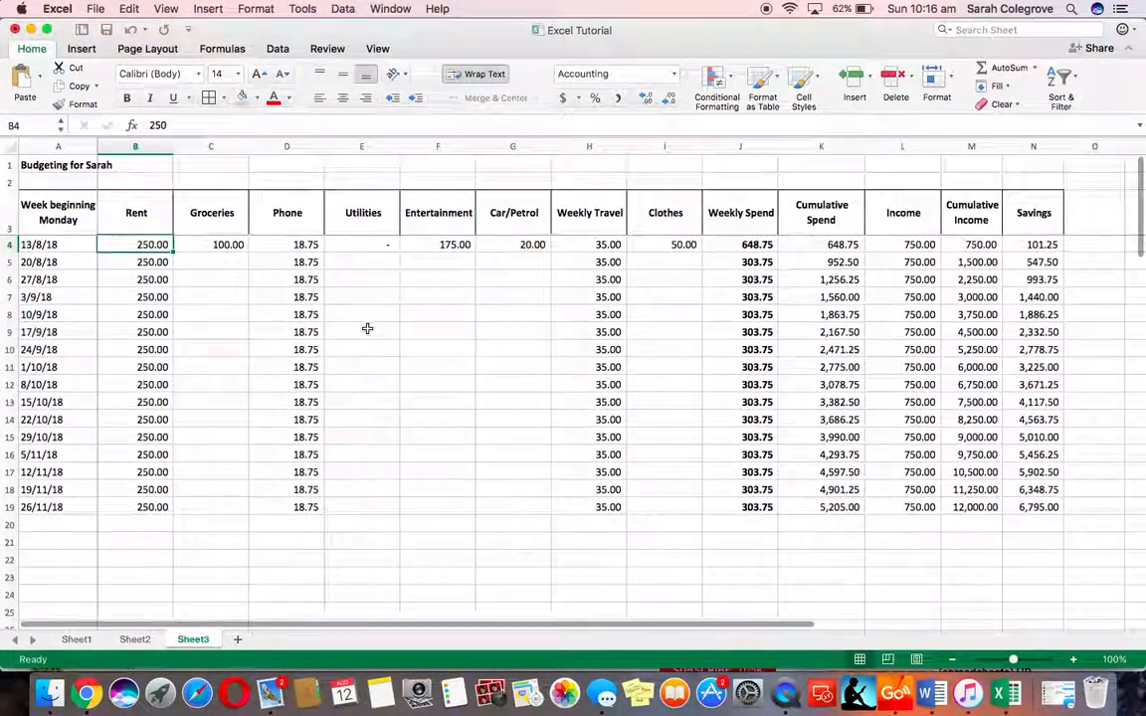
{"action": "scroll", "coordinate": [367, 328], "scroll_direction": "down", "scroll_amount": 4}
{"action": "scroll", "coordinate": [367, 328], "scroll_direction": "down", "scroll_amount": 2}
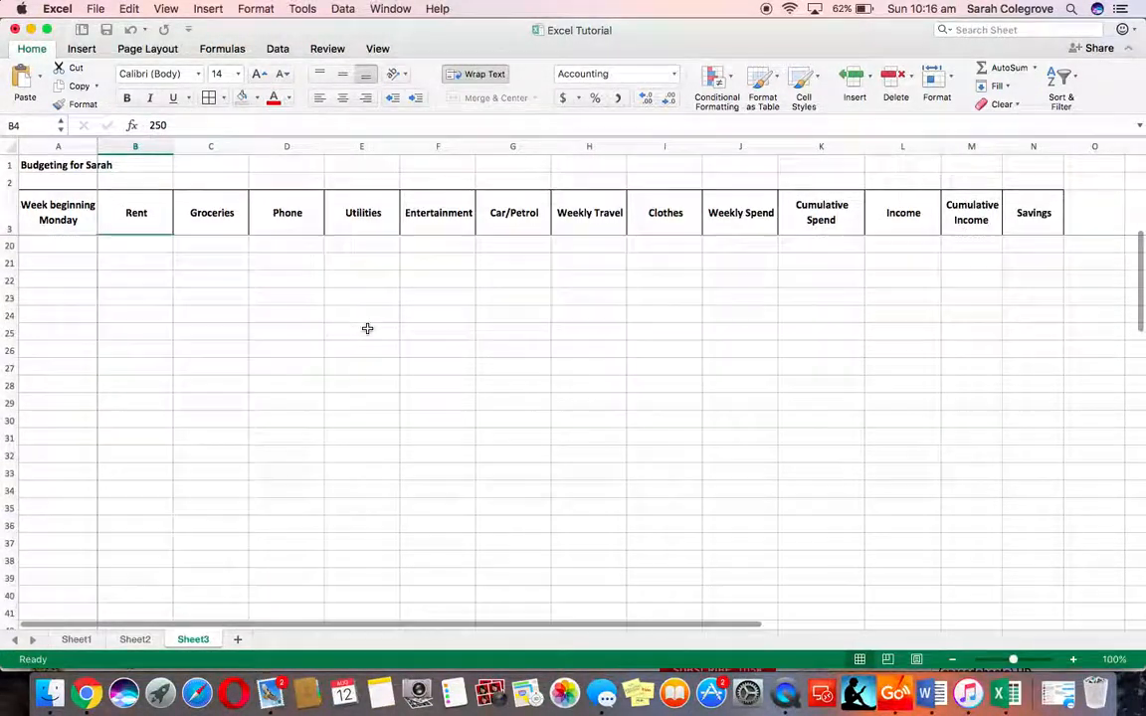
{"action": "scroll", "coordinate": [387, 341], "scroll_direction": "up", "scroll_amount": 5}
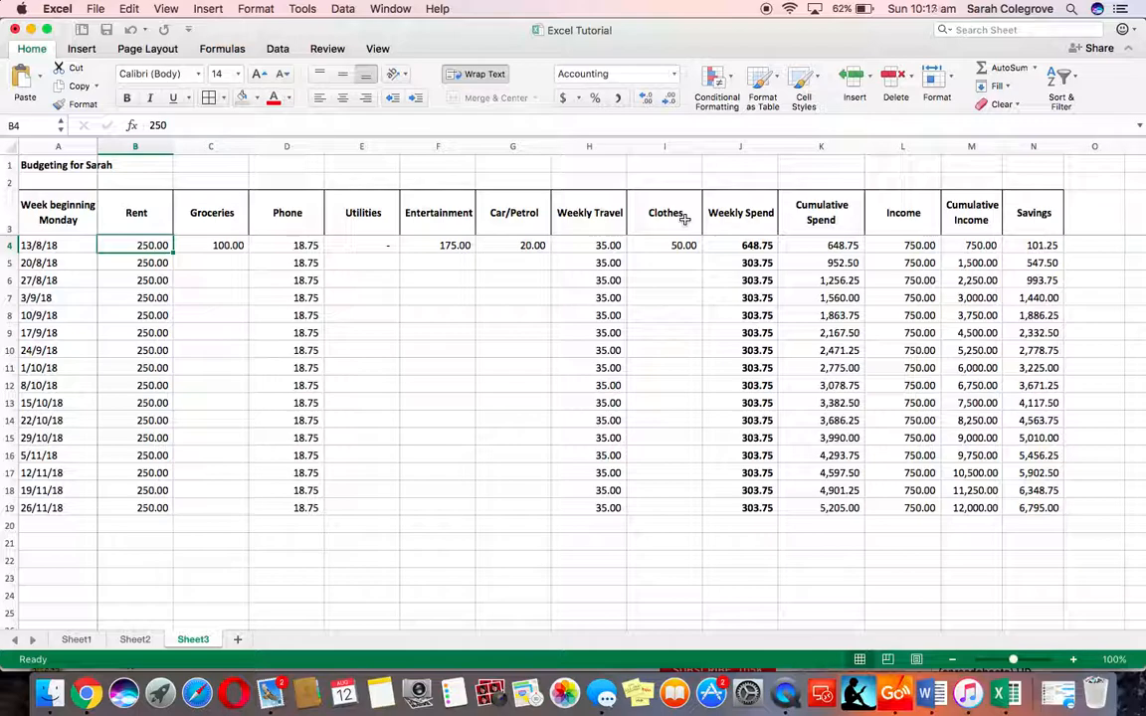
Enter 75 for Groceries and 75 for Utilities in the week beginning 20/8/18
{"action": "left_click", "coordinate": [224, 264]}
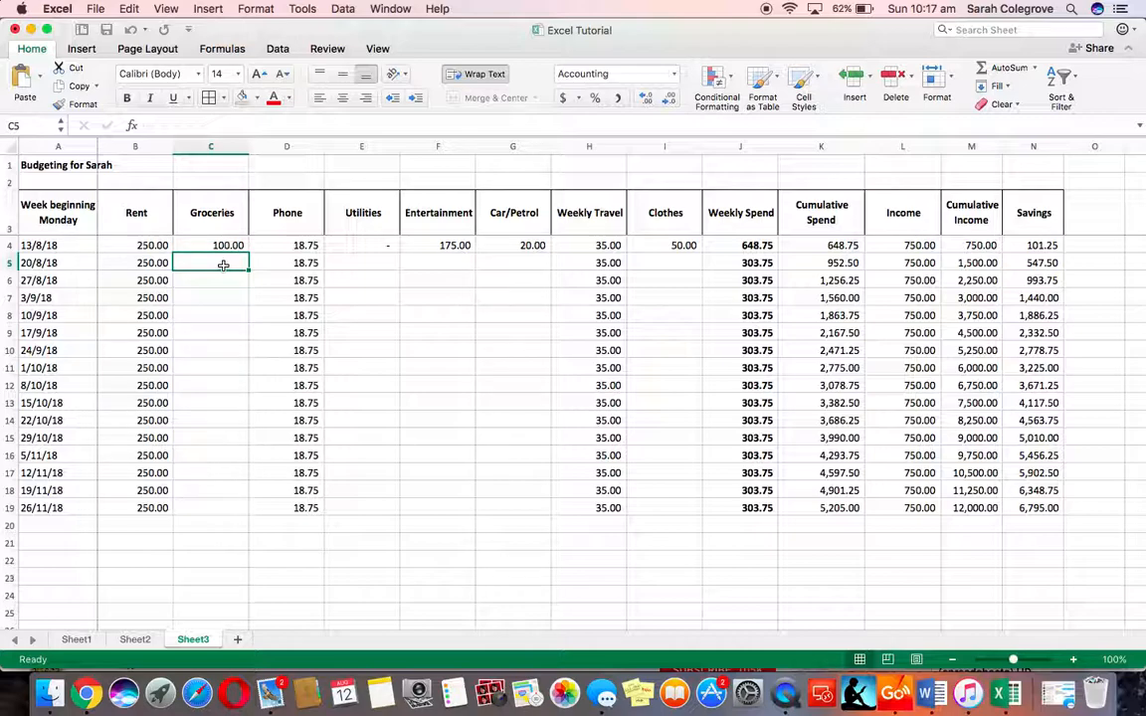
{"action": "type", "text": "75"}
{"action": "key", "text": "Tab"}
{"action": "key", "text": "Tab"}
{"action": "key", "text": "Tab"}
{"action": "key", "text": "shift+Tab"}
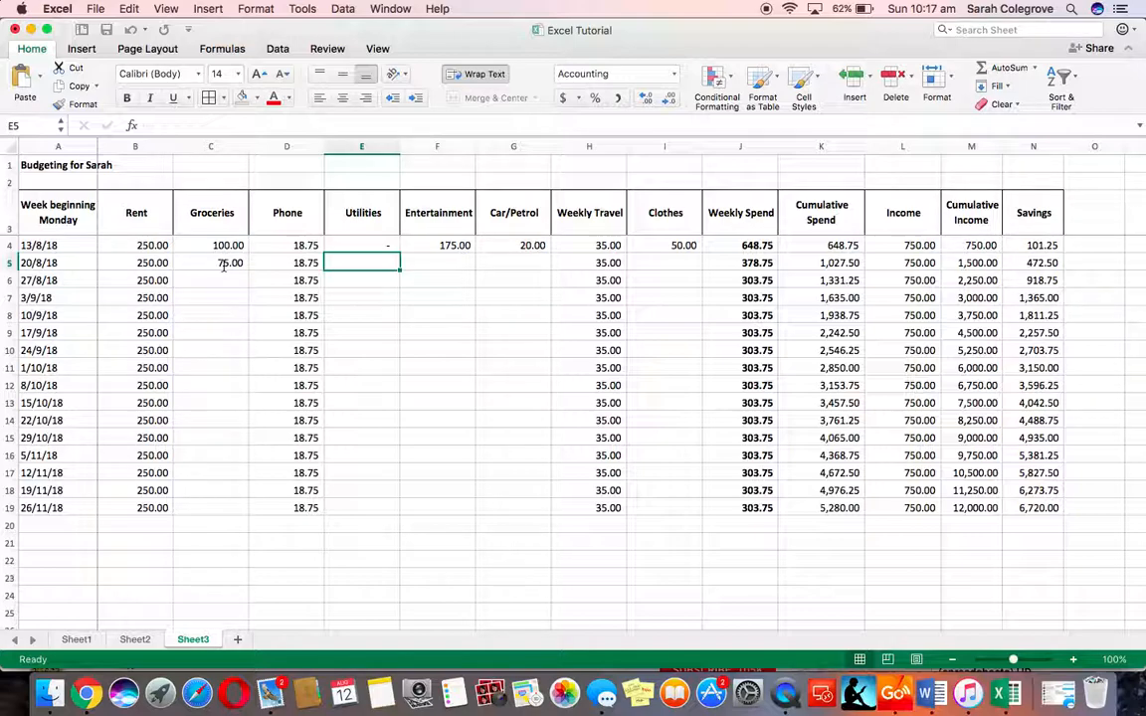
{"action": "type", "text": "75"}
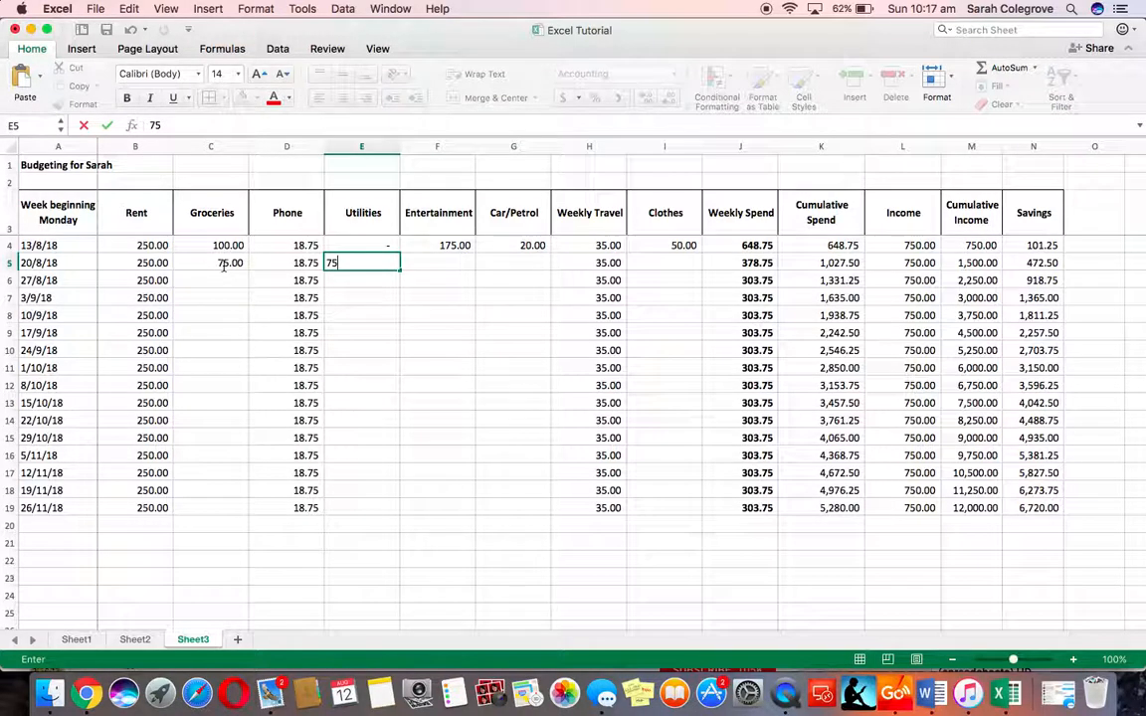
{"action": "key", "text": "Tab"}
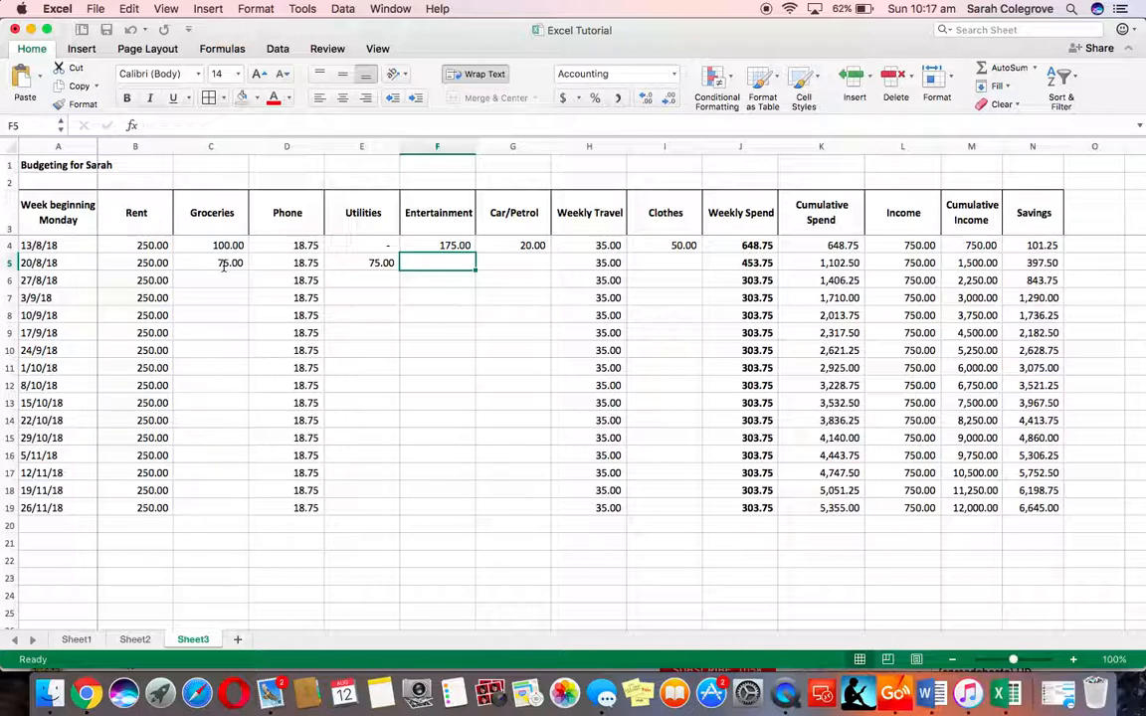
Complete the 20/8/18 week's expenses with 120 for Entertainment, 110 for Car/Petrol and 0 for Clothes
{"action": "type", "text": "120"}
{"action": "key", "text": "Tab"}
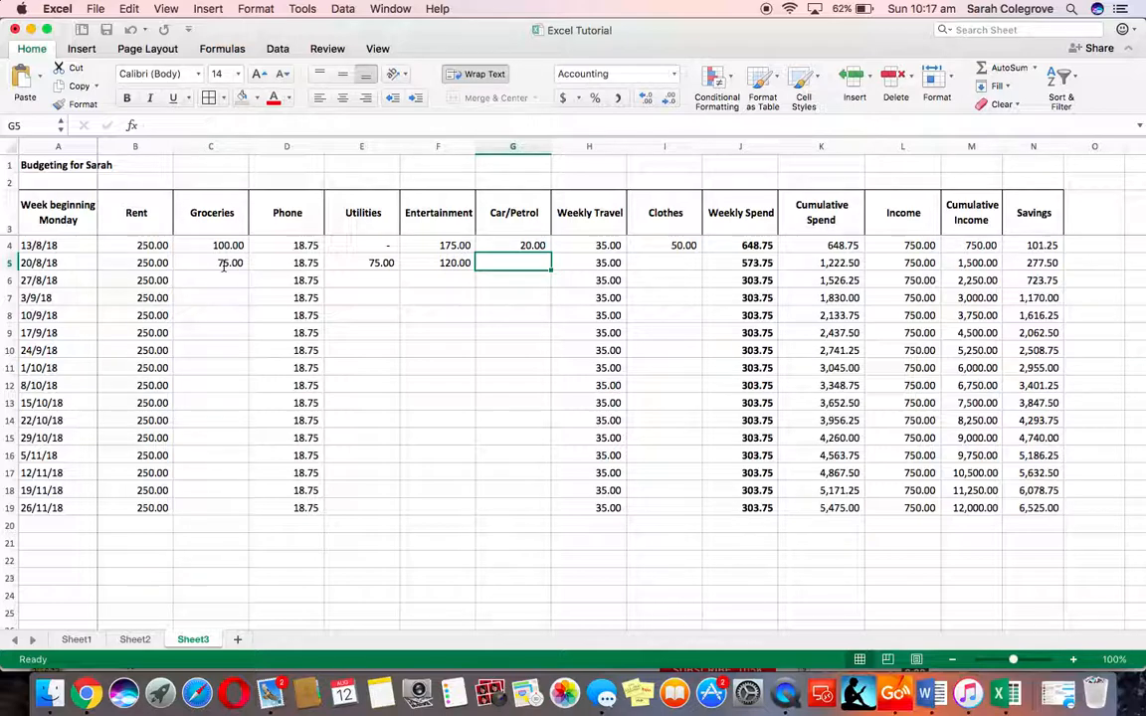
{"action": "type", "text": "110"}
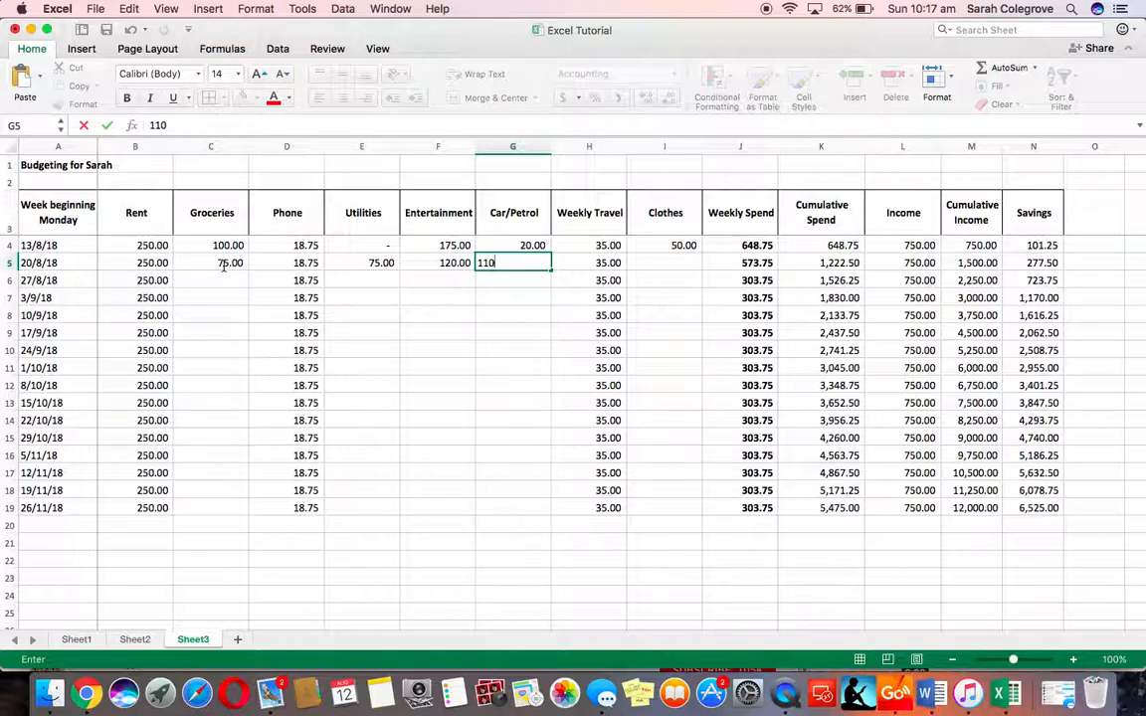
{"action": "key", "text": "Tab"}
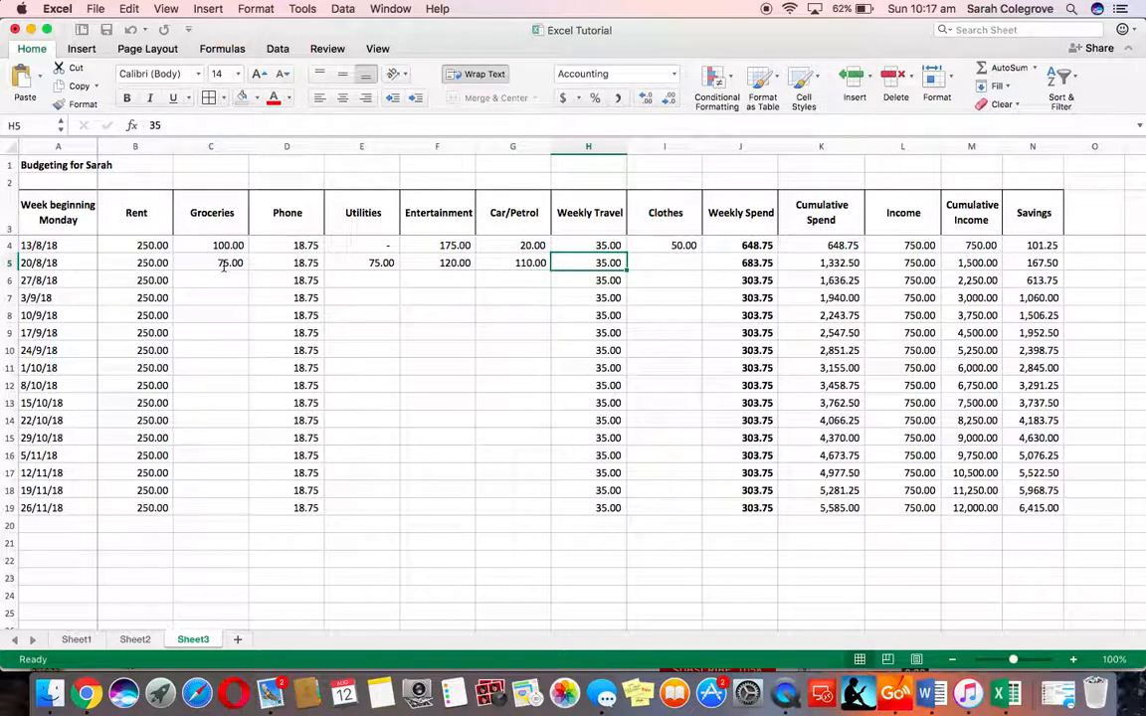
{"action": "key", "text": "Tab"}
{"action": "type", "text": "0"}
{"action": "key", "text": "Tab"}
Review the 20/8/18 week's cells from Weekly Spend through Savings in row 5
{"action": "key", "text": "Tab"}
{"action": "key", "text": "Left"}
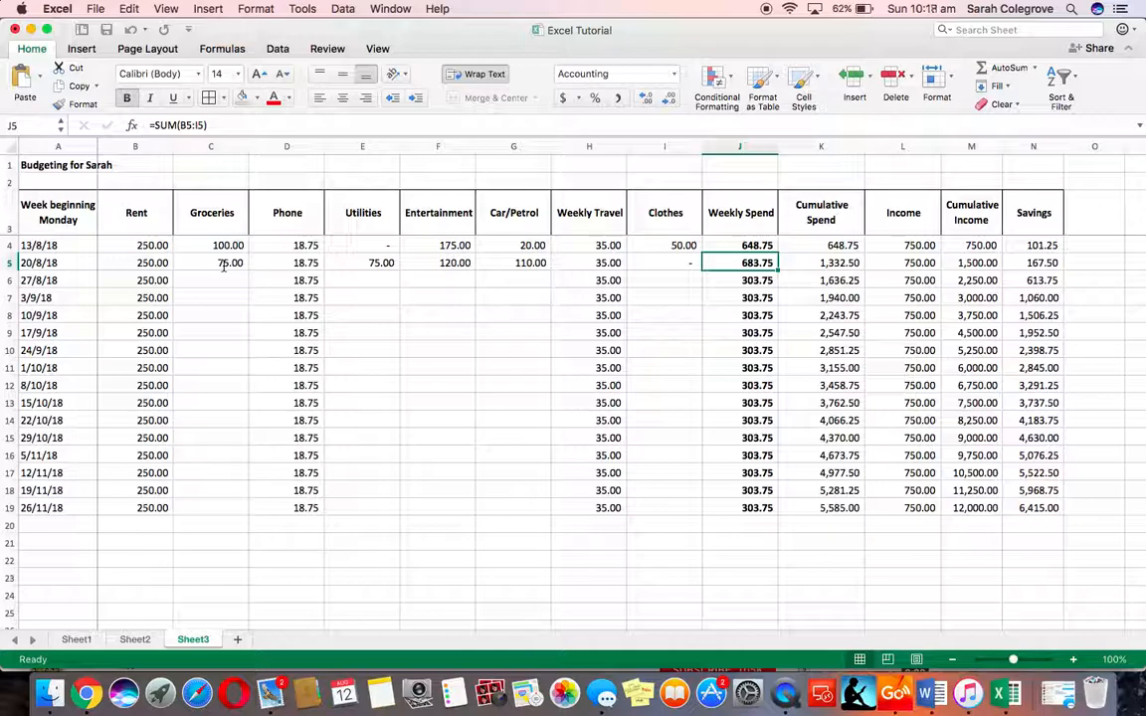
{"action": "key", "text": "Right"}
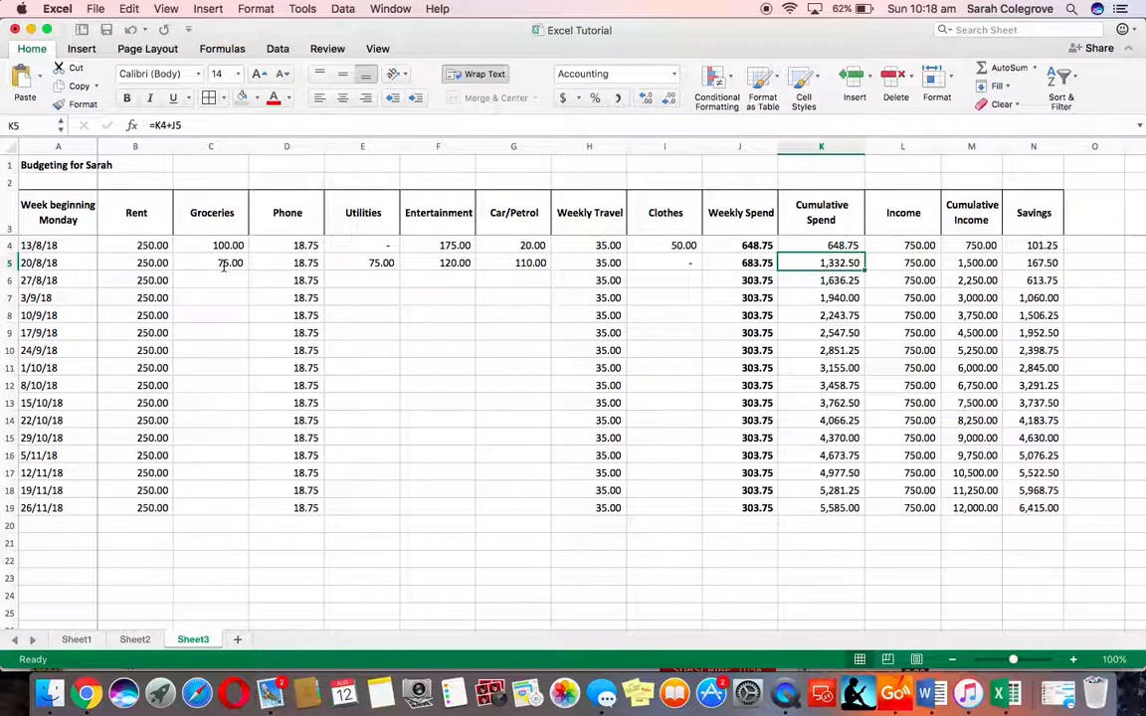
{"action": "key", "text": "Right"}
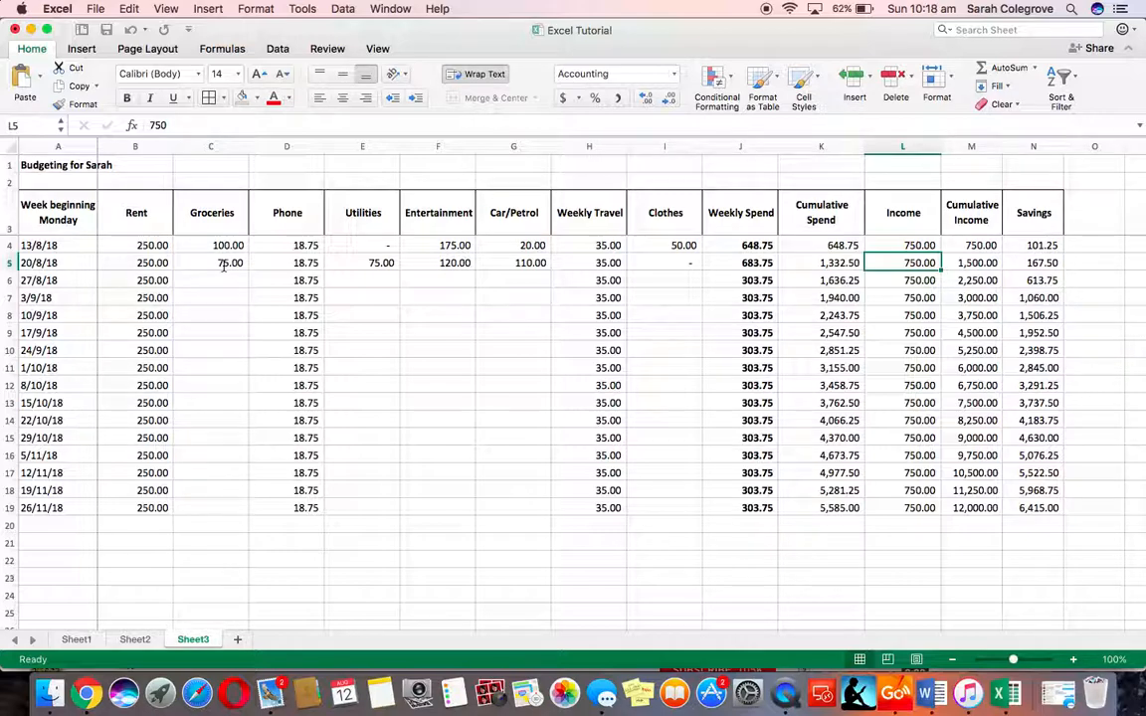
{"action": "key", "text": "Right"}
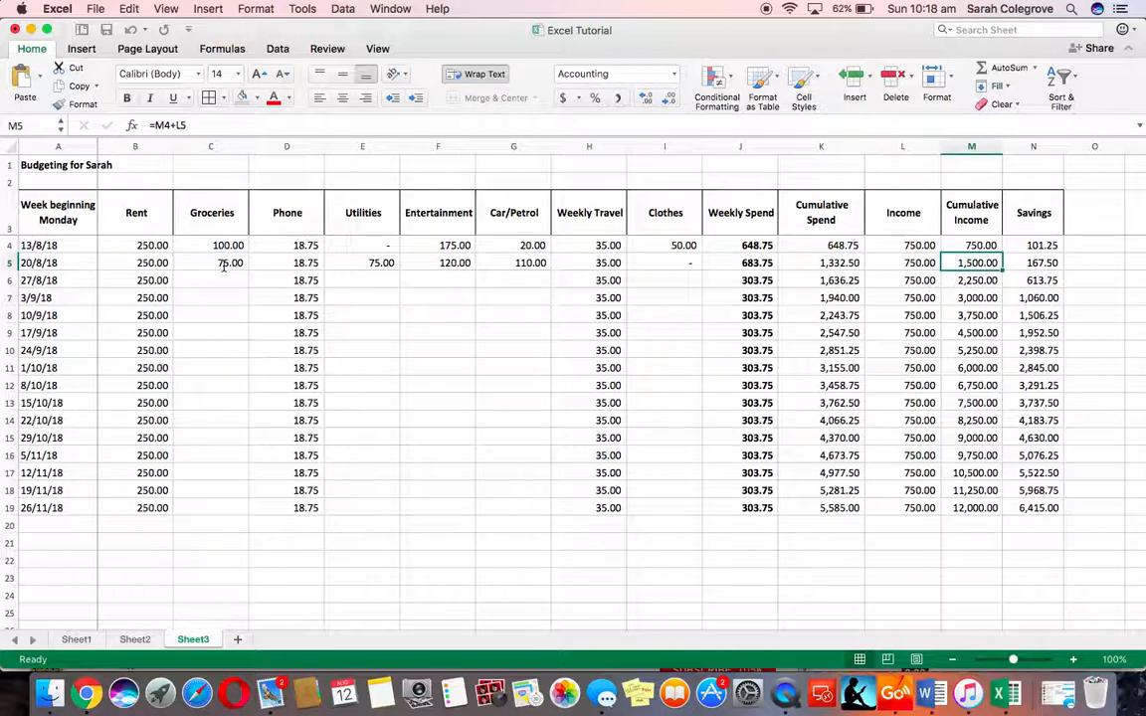
{"action": "key", "text": "Right"}
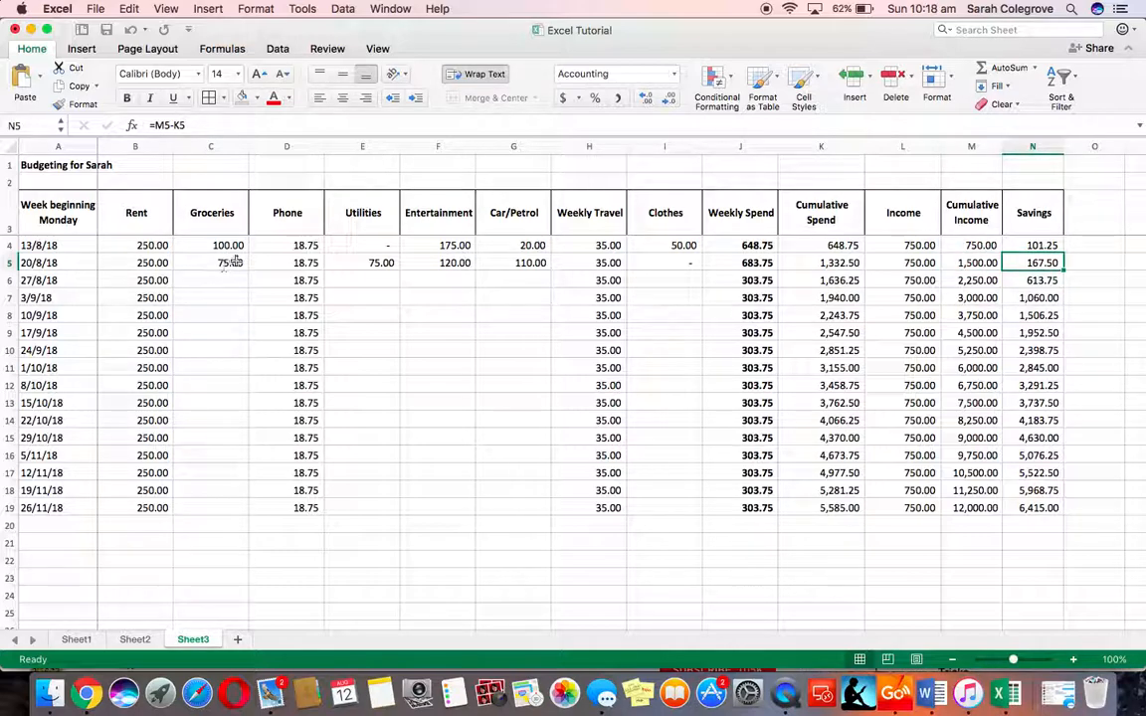
Rename the Savings header in N3 to Cumulative Savings
{"action": "left_click", "coordinate": [1026, 216]}
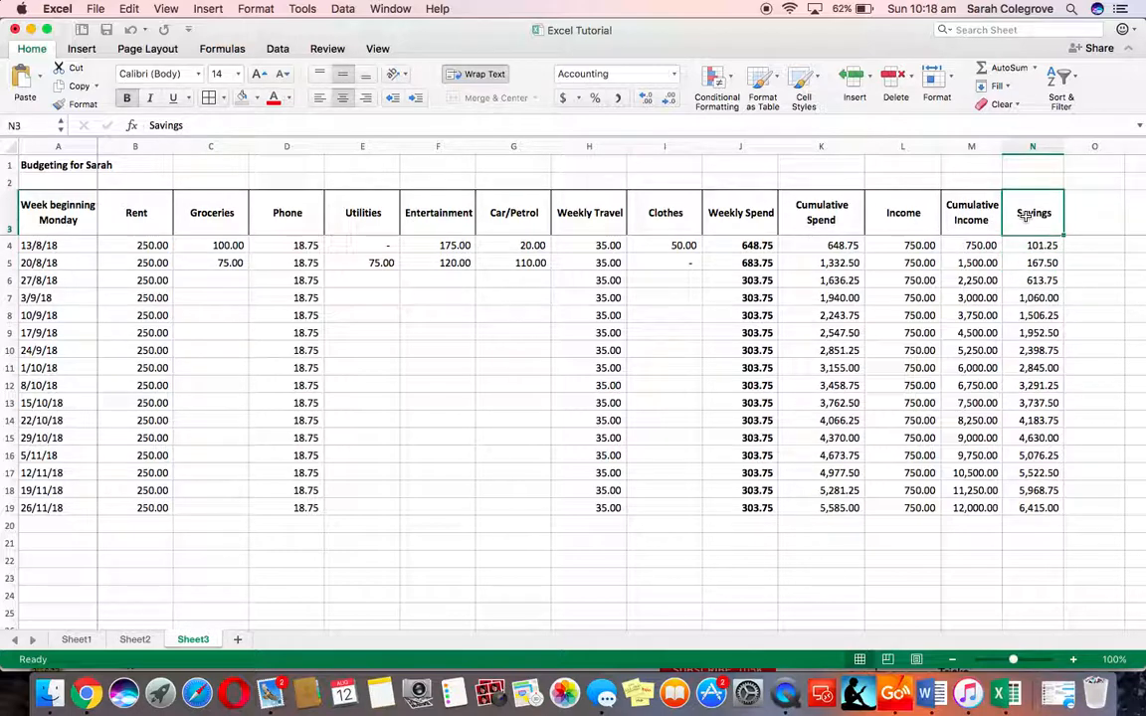
{"action": "left_click_drag", "start_coordinate": [194, 124], "coordinate": [132, 126]}
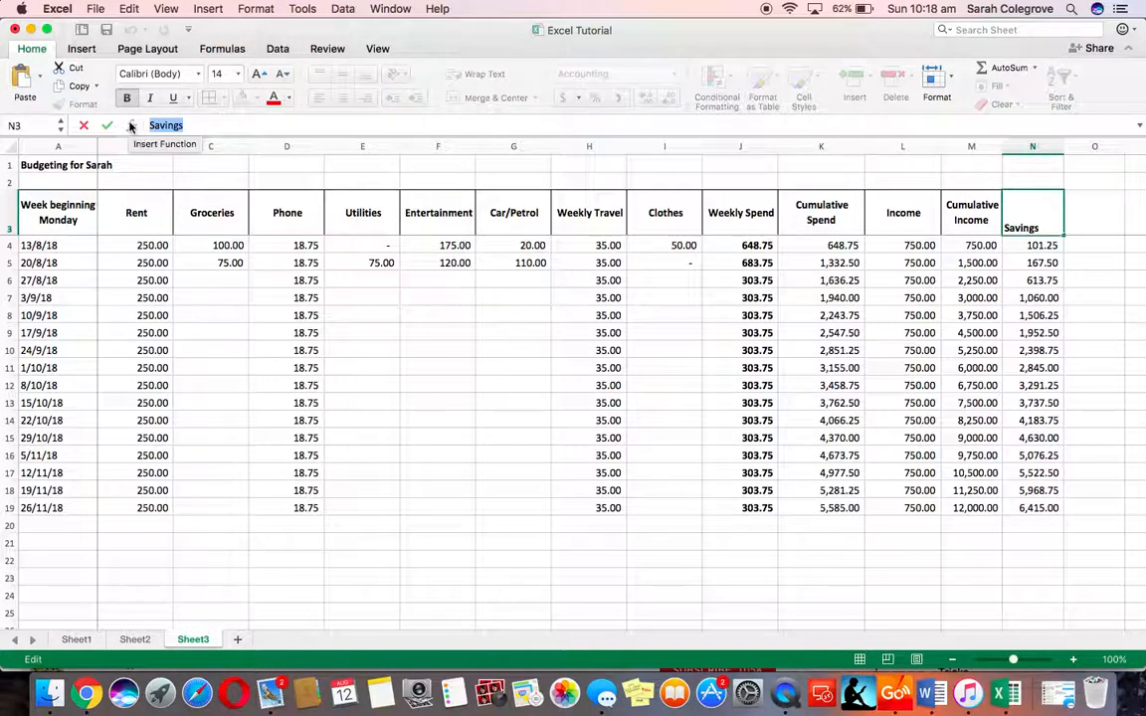
{"action": "type", "text": "Cumul"}
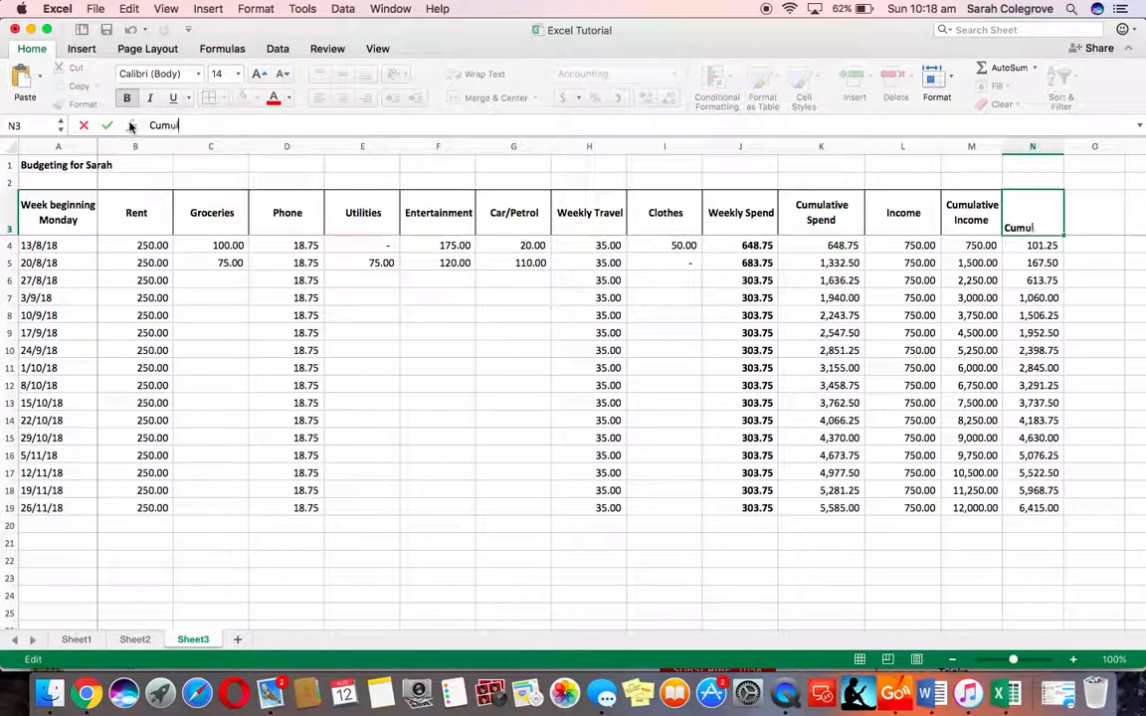
{"action": "type", "text": "ative Sa"}
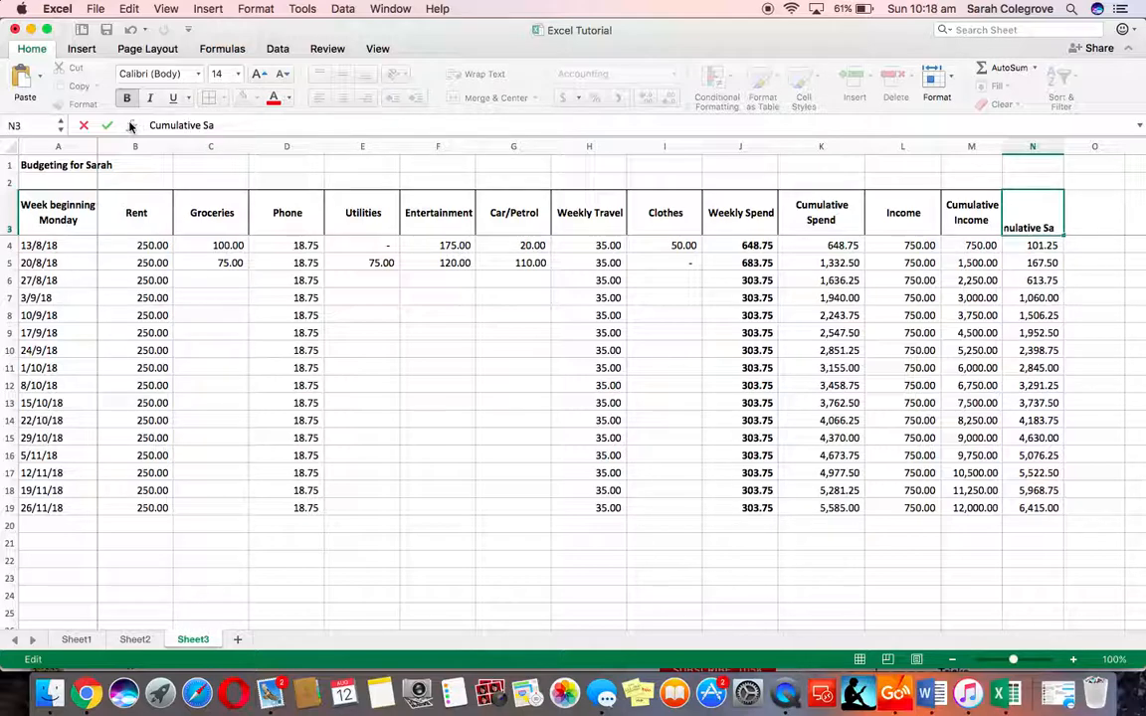
{"action": "type", "text": "vings"}
{"action": "key", "text": "Return"}
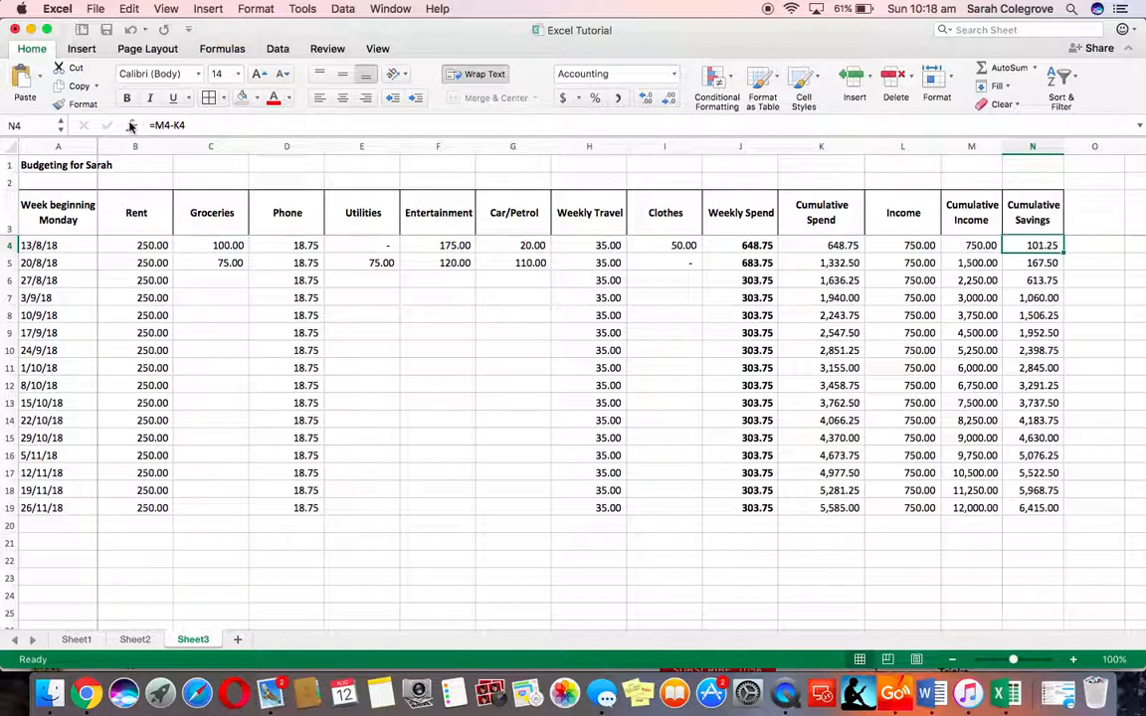
Re-enter the Cumulative Savings formula =M5-K5 in N5 and fill it down to row 19
{"action": "key", "text": "Down"}
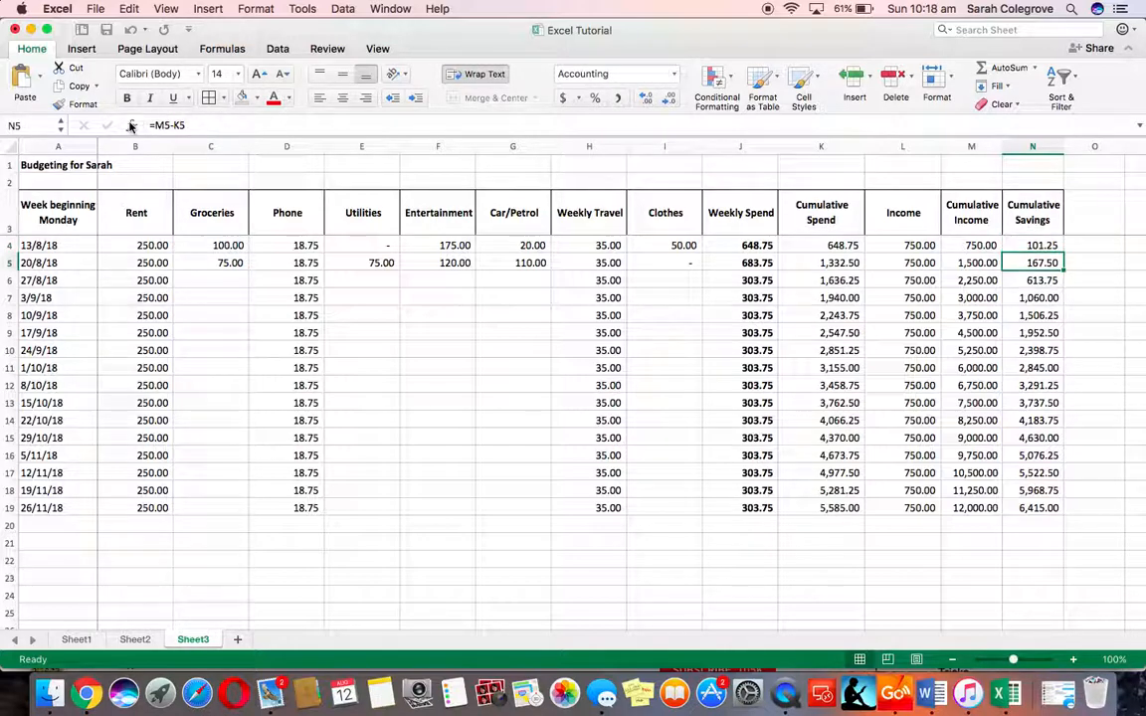
{"action": "type", "text": "="}
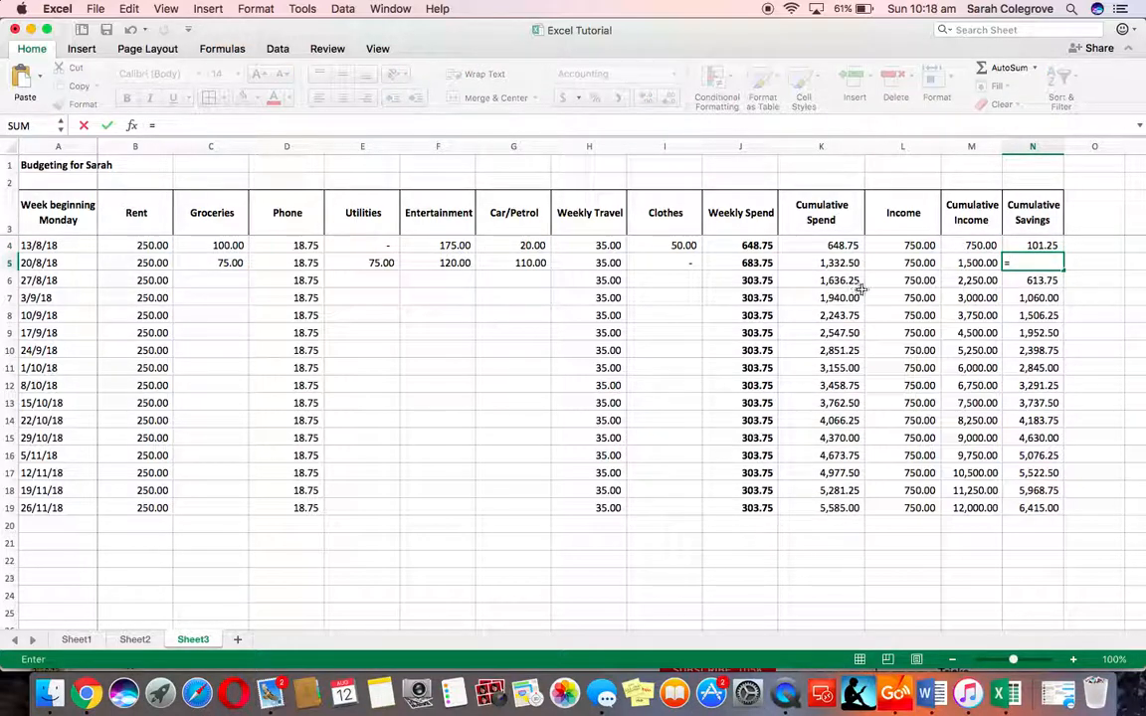
{"action": "left_click", "coordinate": [983, 263]}
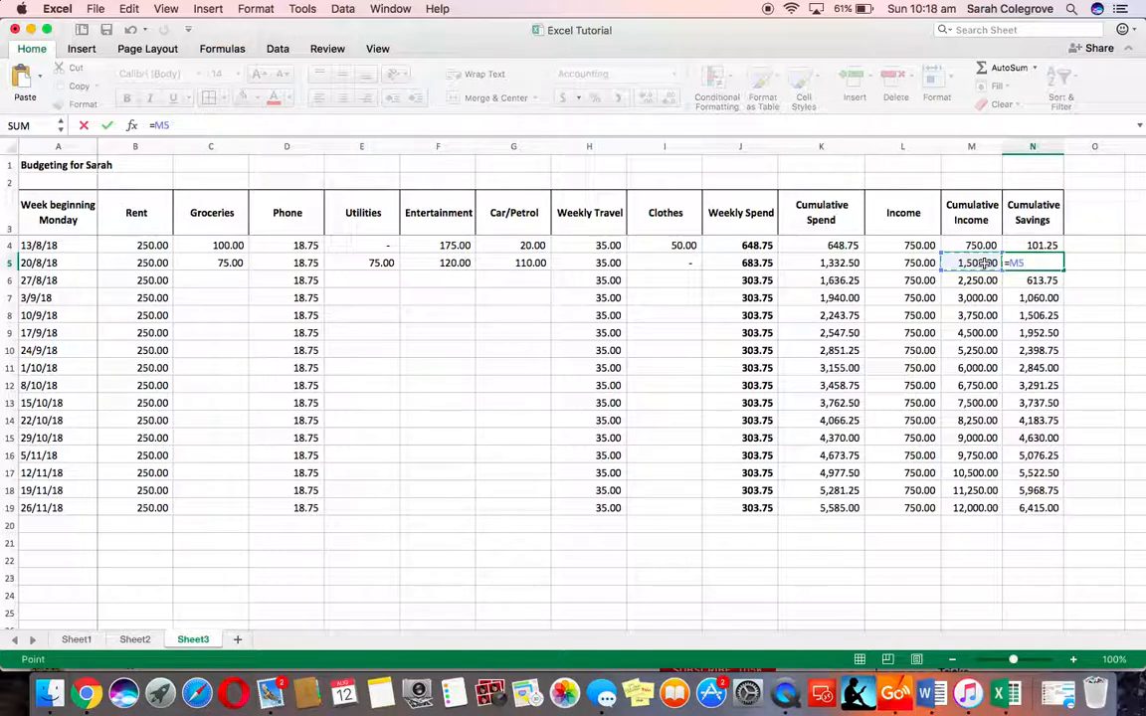
{"action": "type", "text": "-"}
{"action": "left_click", "coordinate": [846, 265]}
{"action": "key", "text": "Return"}
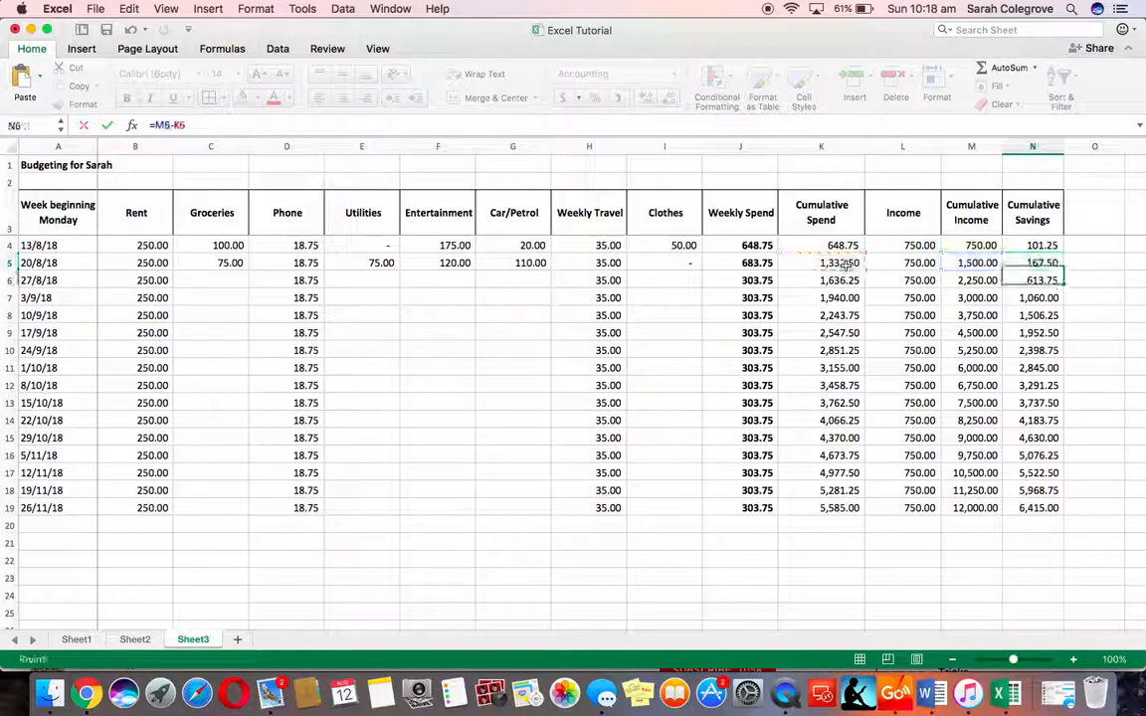
{"action": "left_click", "coordinate": [1034, 262]}
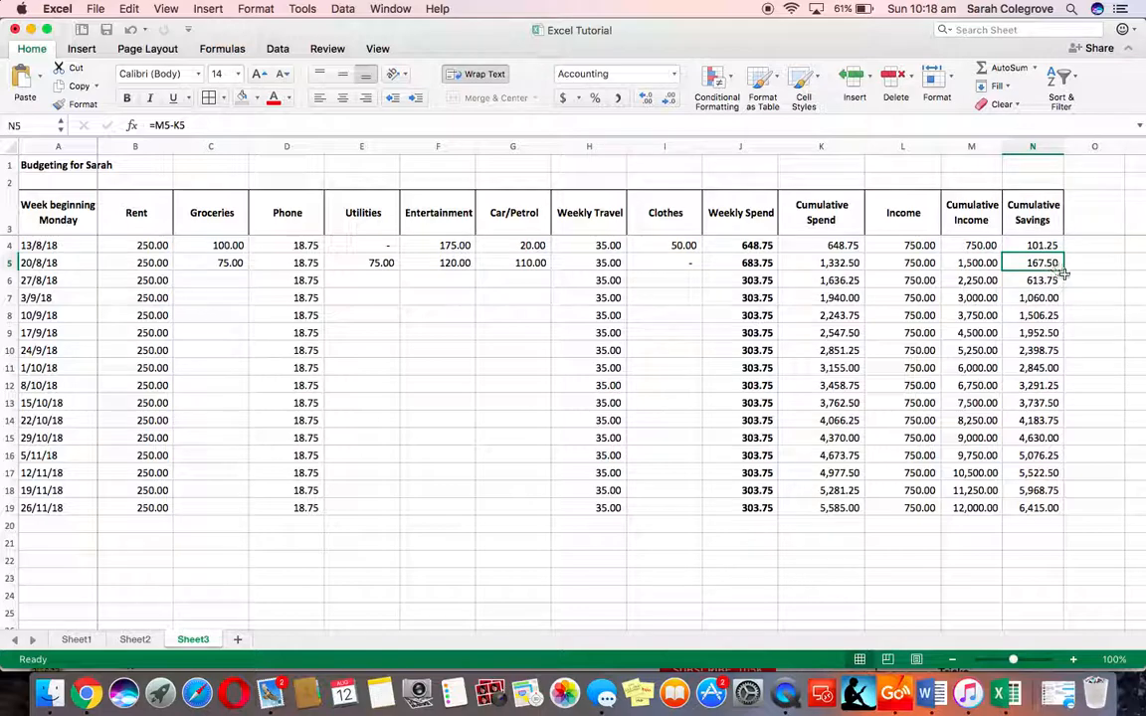
{"action": "left_click_drag", "start_coordinate": [1065, 268], "coordinate": [1047, 509]}
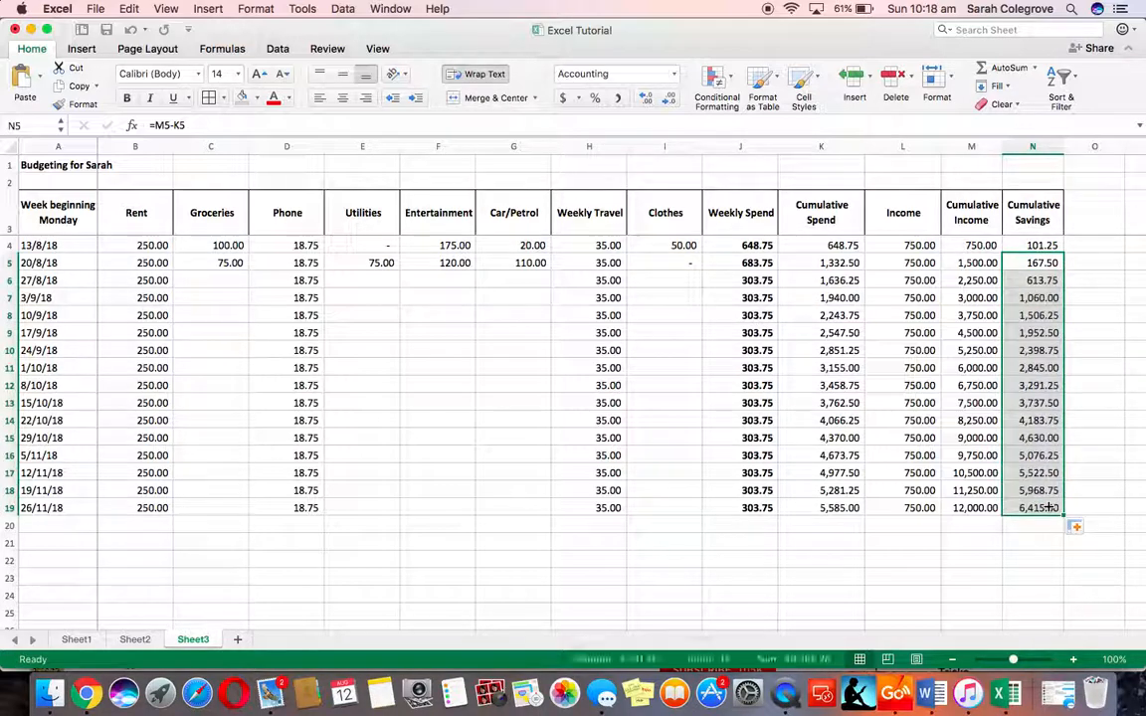
{"action": "left_click", "coordinate": [902, 369]}
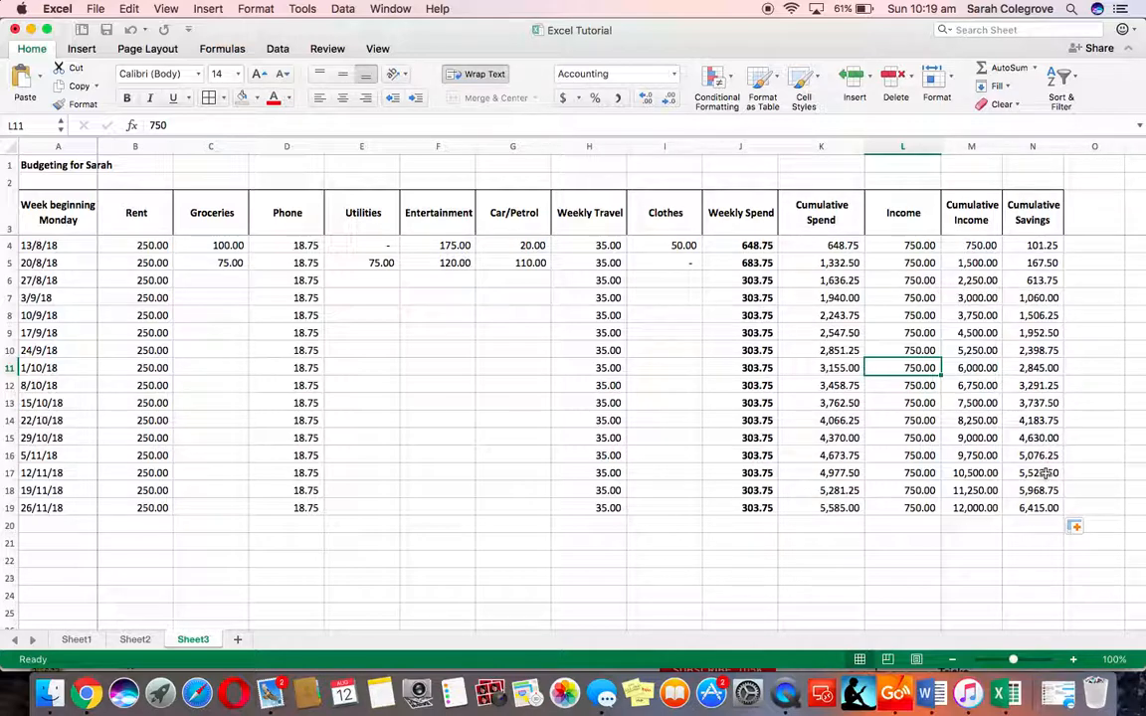
Enter the 27/8/18 week's expenses of 40 for Groceries, 0 for Utilities and 220 for Entertainment
{"action": "left_click", "coordinate": [217, 279]}
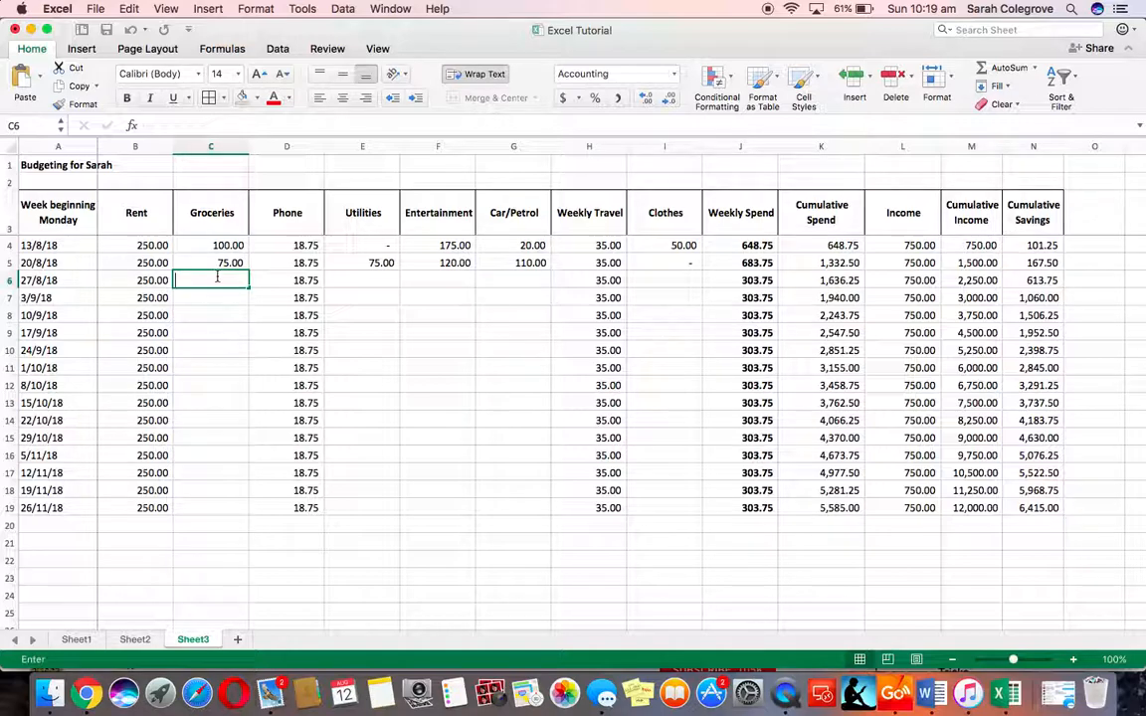
{"action": "type", "text": "40"}
{"action": "key", "text": "Tab"}
{"action": "key", "text": "Tab"}
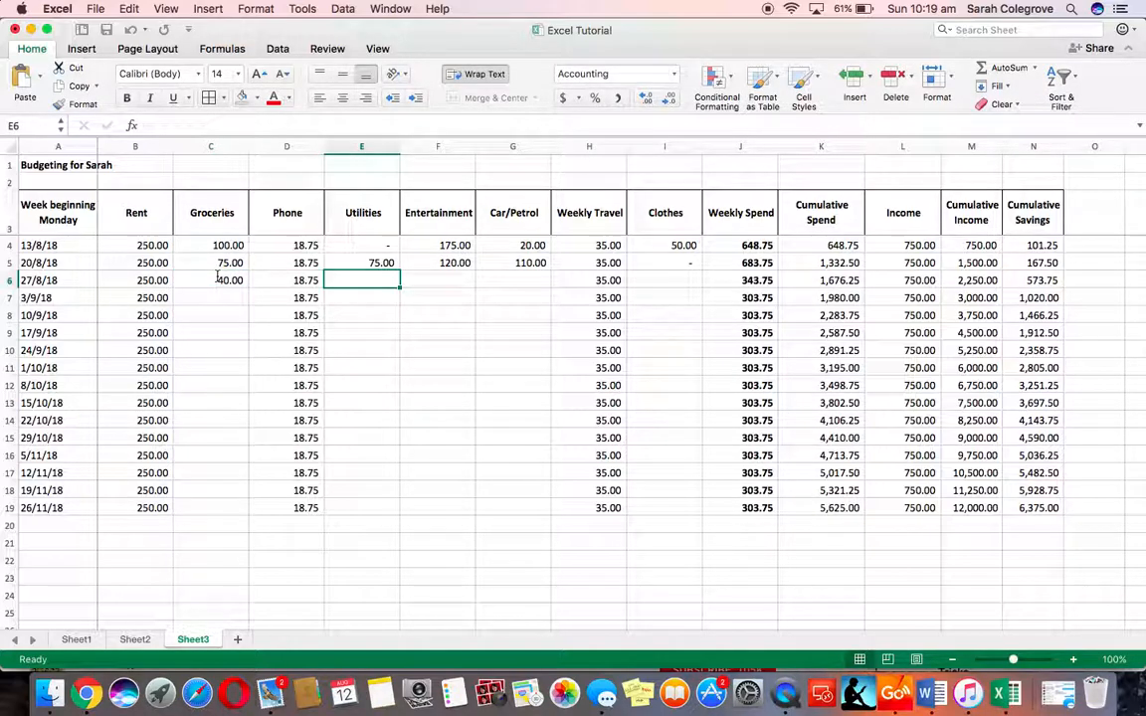
{"action": "type", "text": "0"}
{"action": "key", "text": "Tab"}
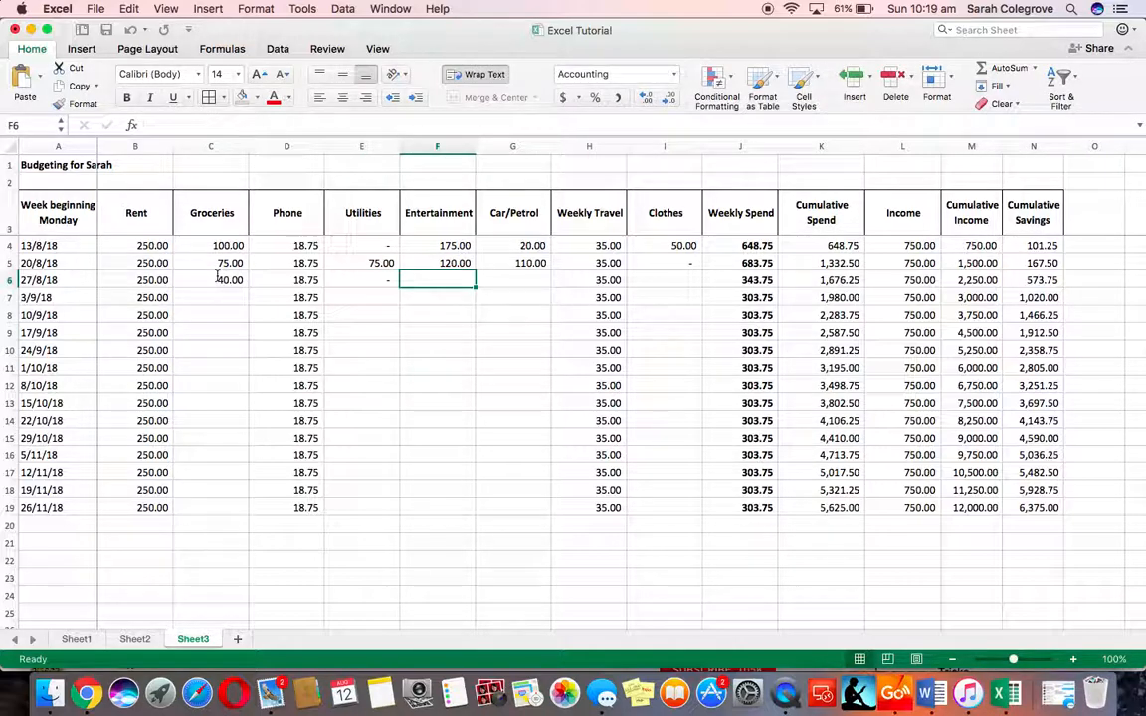
{"action": "type", "text": "220"}
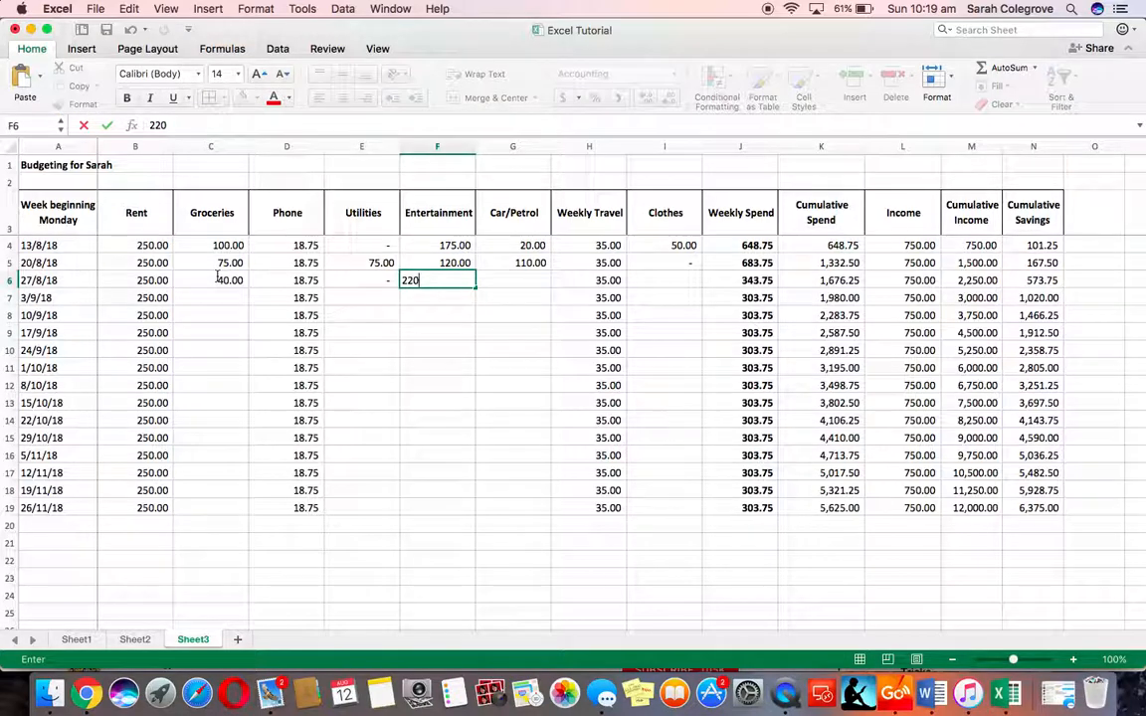
{"action": "key", "text": "Tab"}
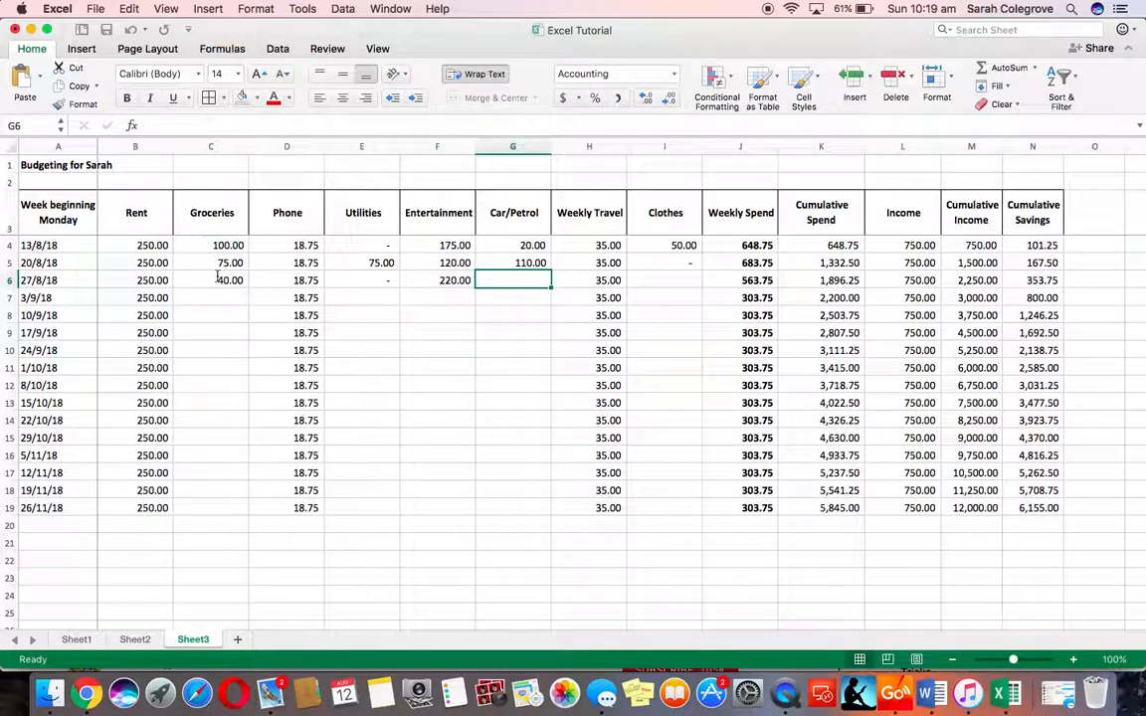
Complete the 27/8/18 week with 50 for Car/Petrol and 0 for Clothes, ending on its Cumulative Savings cell
{"action": "type", "text": "0"}
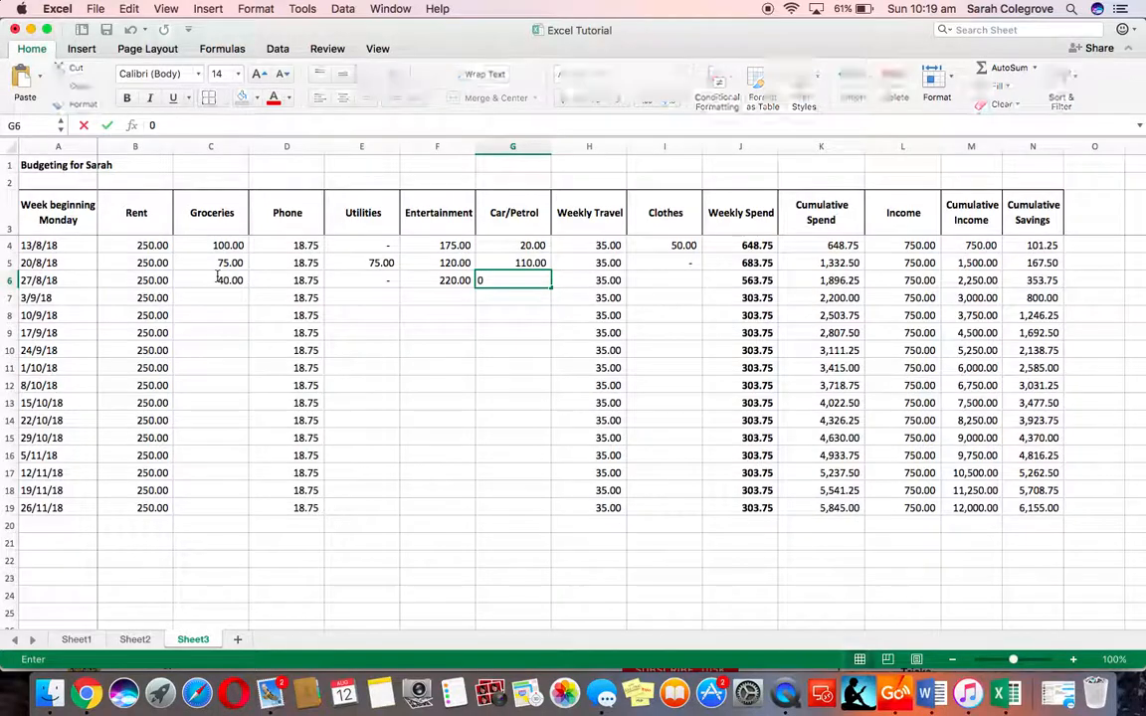
{"action": "key", "text": "BackSpace"}
{"action": "type", "text": "50"}
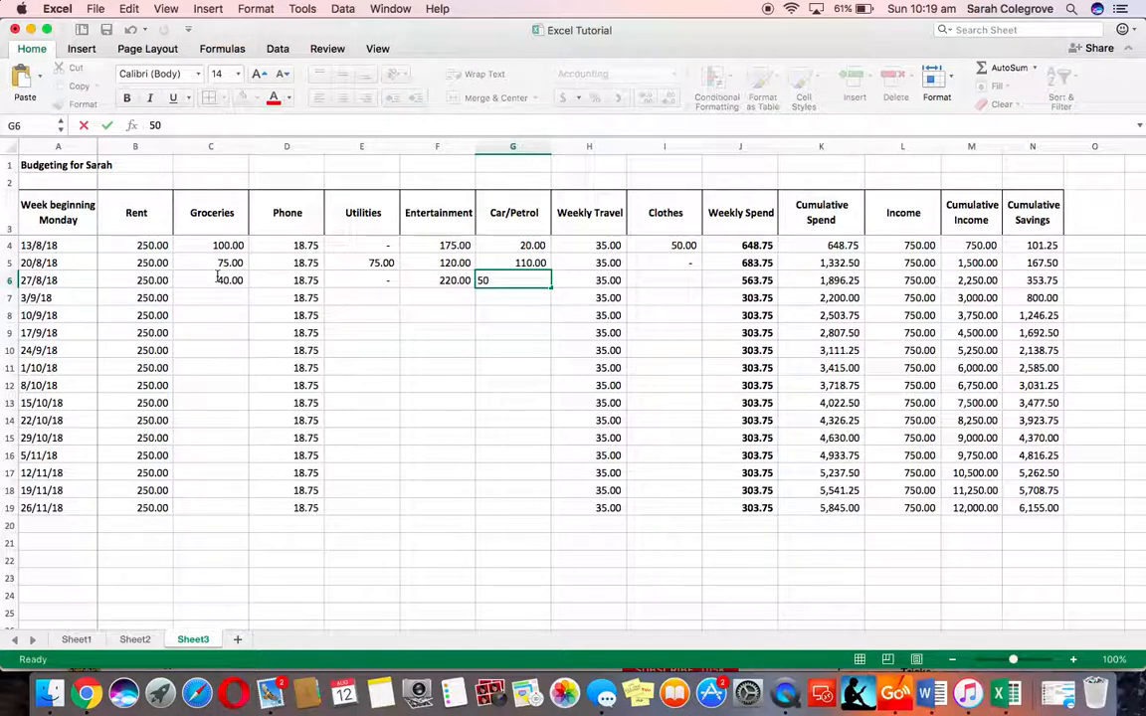
{"action": "key", "text": "Tab"}
{"action": "key", "text": "Tab"}
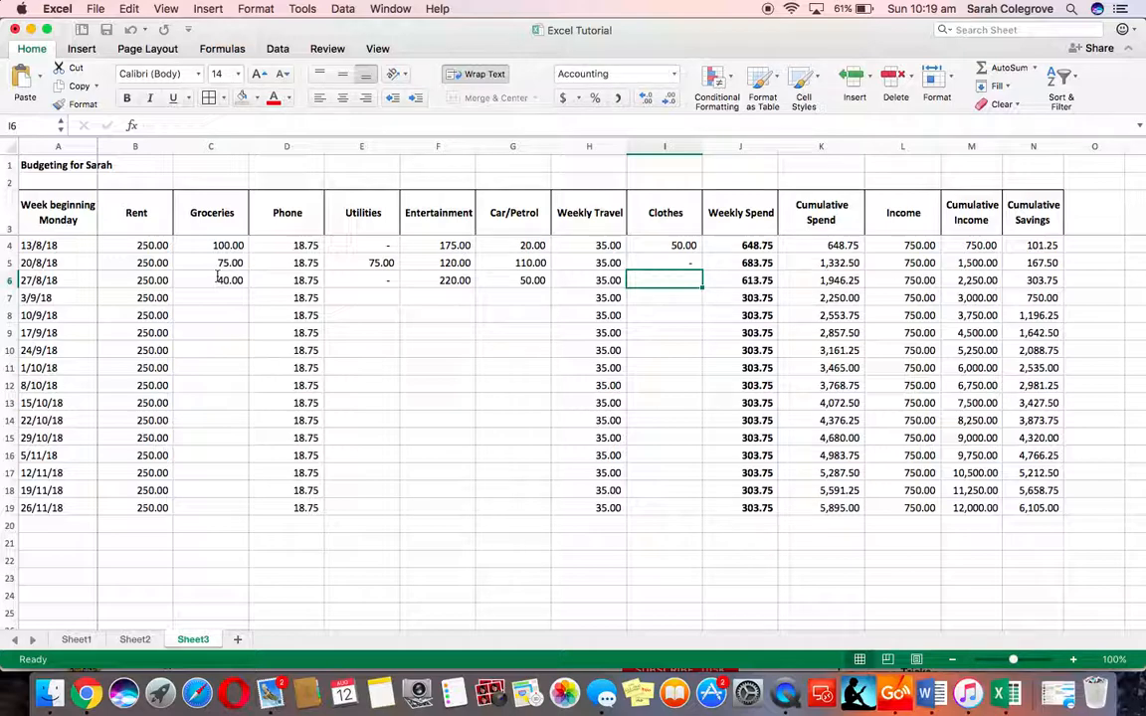
{"action": "type", "text": "0"}
{"action": "key", "text": "Tab"}
{"action": "key", "text": "Tab"}
{"action": "key", "text": "Tab"}
{"action": "key", "text": "Tab"}
{"action": "key", "text": "Tab"}
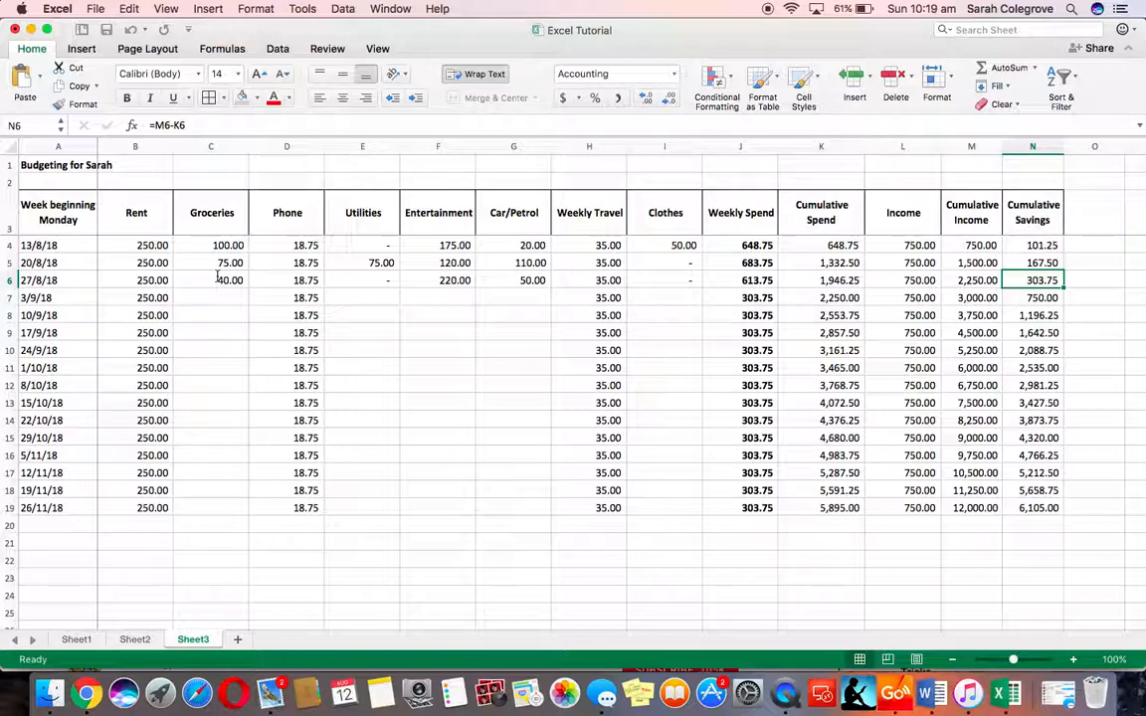
Enter the 3/9/18 week's expenses of 80 for Groceries, 0 for Utilities and 140 for Entertainment
{"action": "left_click", "coordinate": [222, 300]}
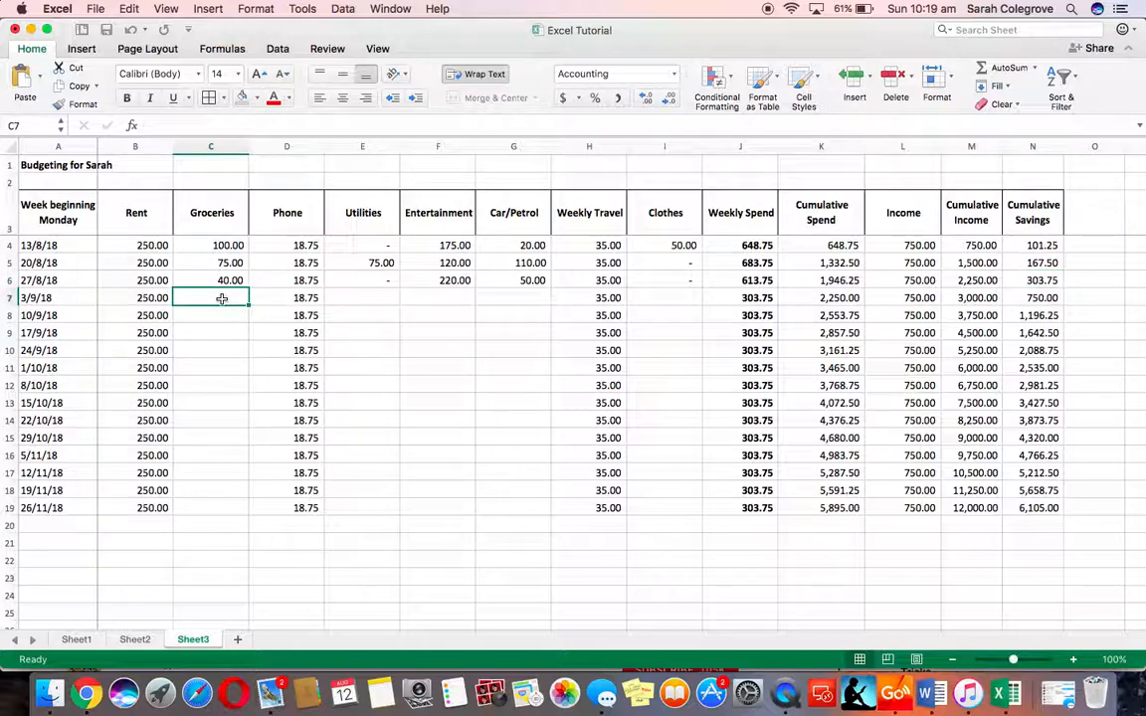
{"action": "type", "text": "80"}
{"action": "key", "text": "Tab"}
{"action": "key", "text": "Tab"}
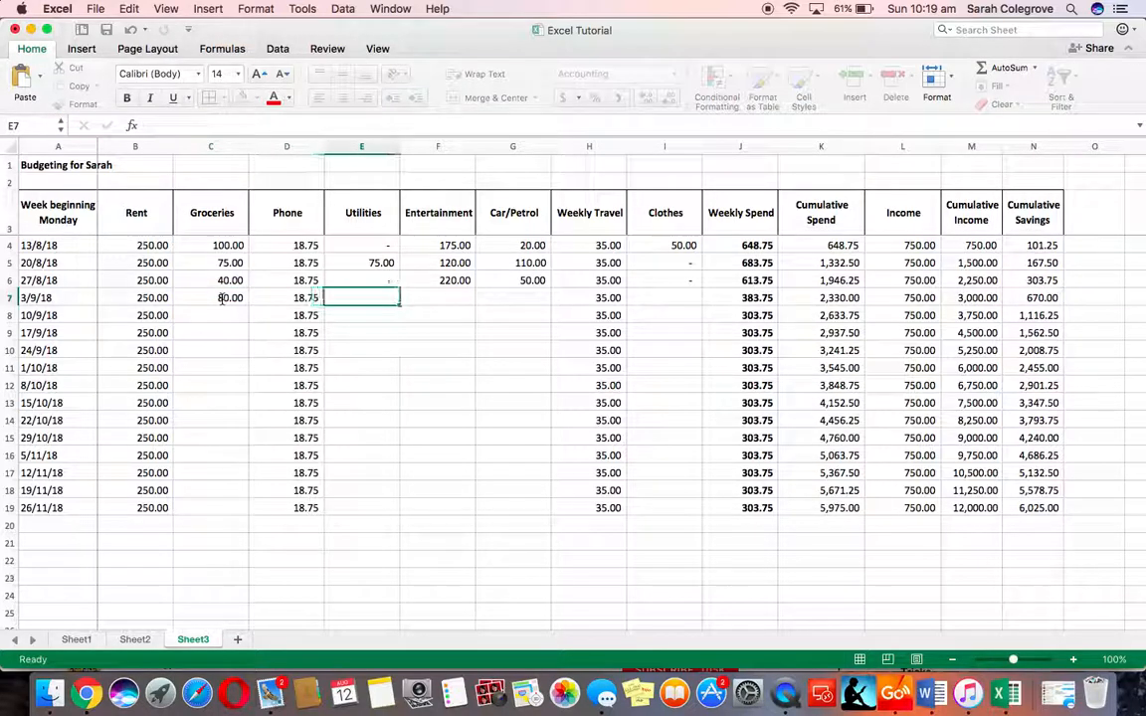
{"action": "type", "text": "0"}
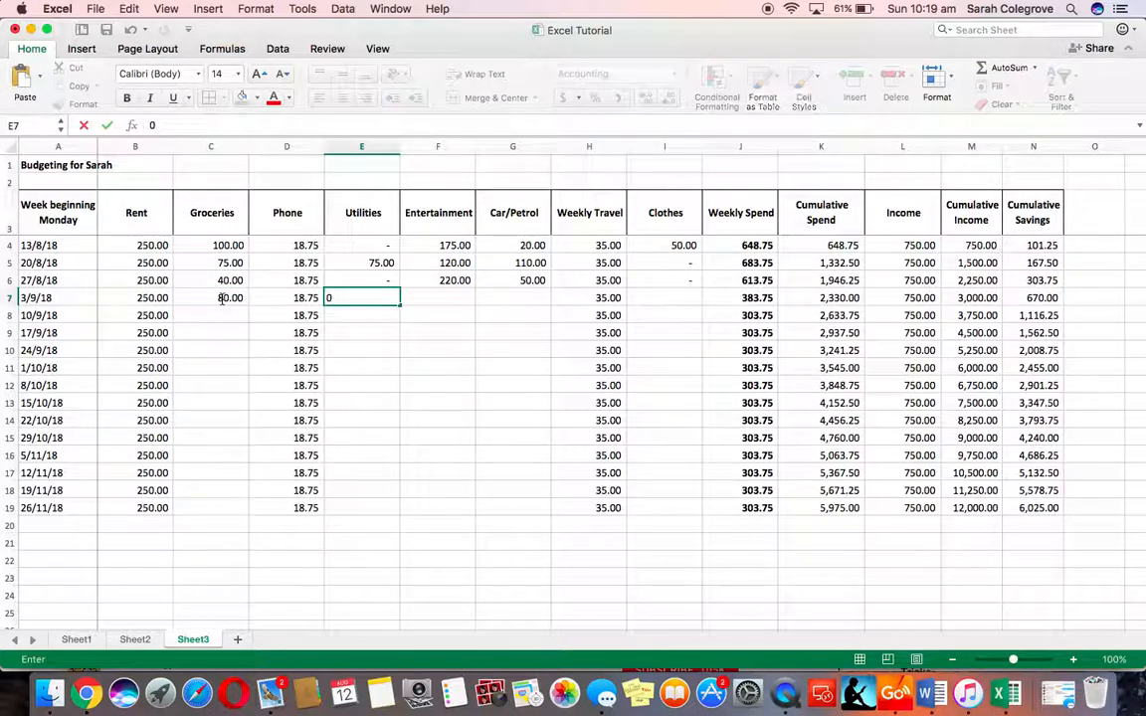
{"action": "key", "text": "Tab"}
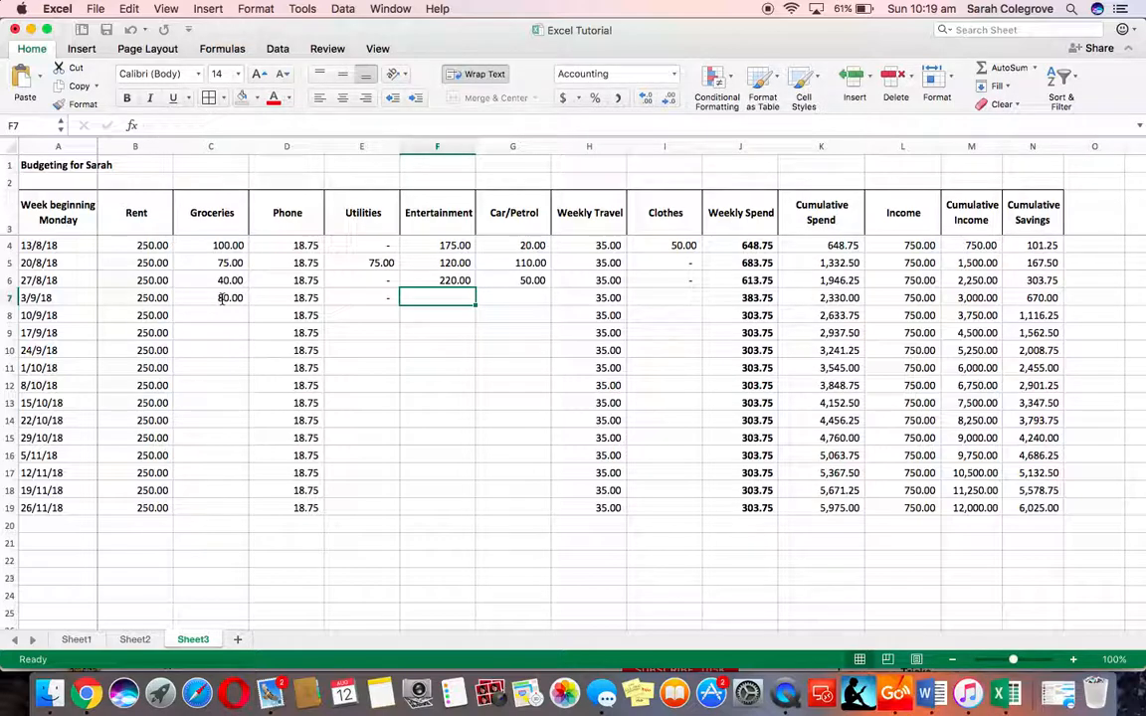
{"action": "type", "text": "140"}
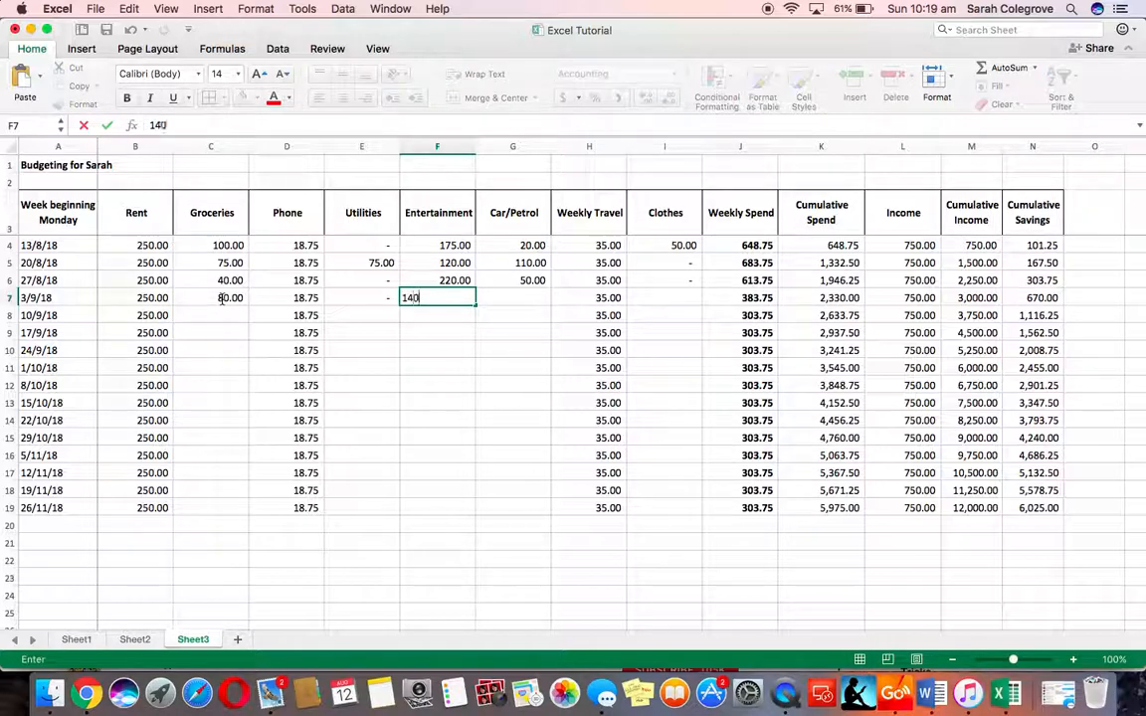
{"action": "key", "text": "Tab"}
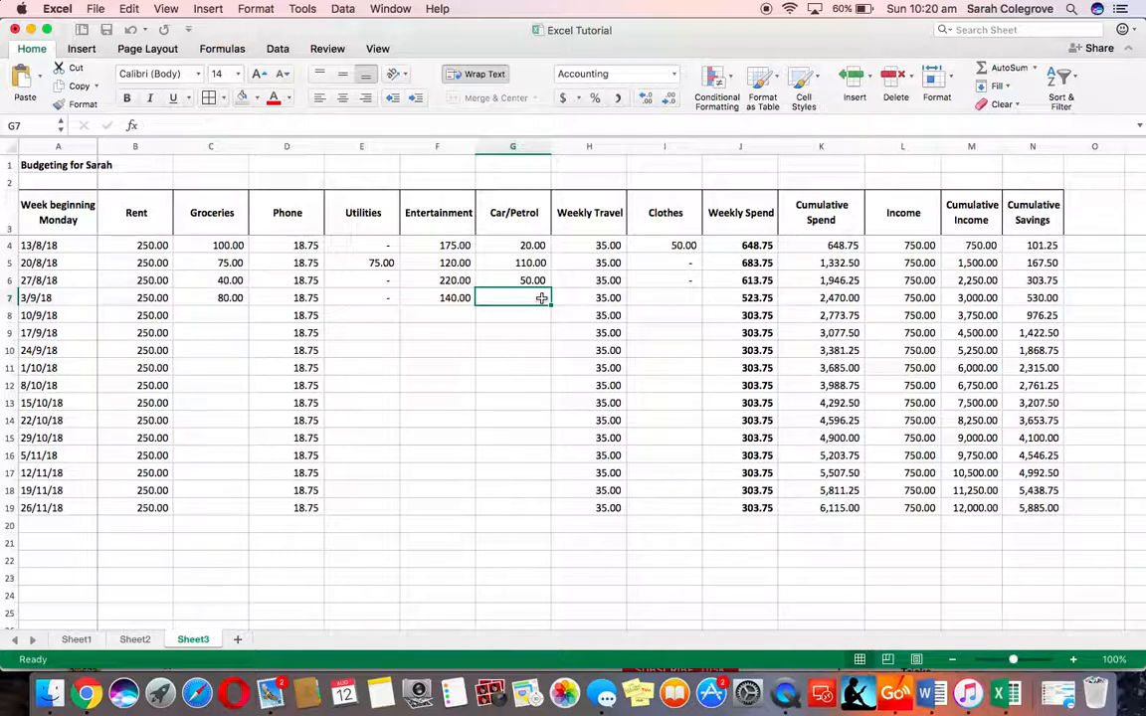
Complete the 3/9/18 week with 15 for Car/Petrol and 20 for Clothes, ending on its Cumulative Savings cell
{"action": "type", "text": "15"}
{"action": "key", "text": "Tab"}
{"action": "key", "text": "Tab"}
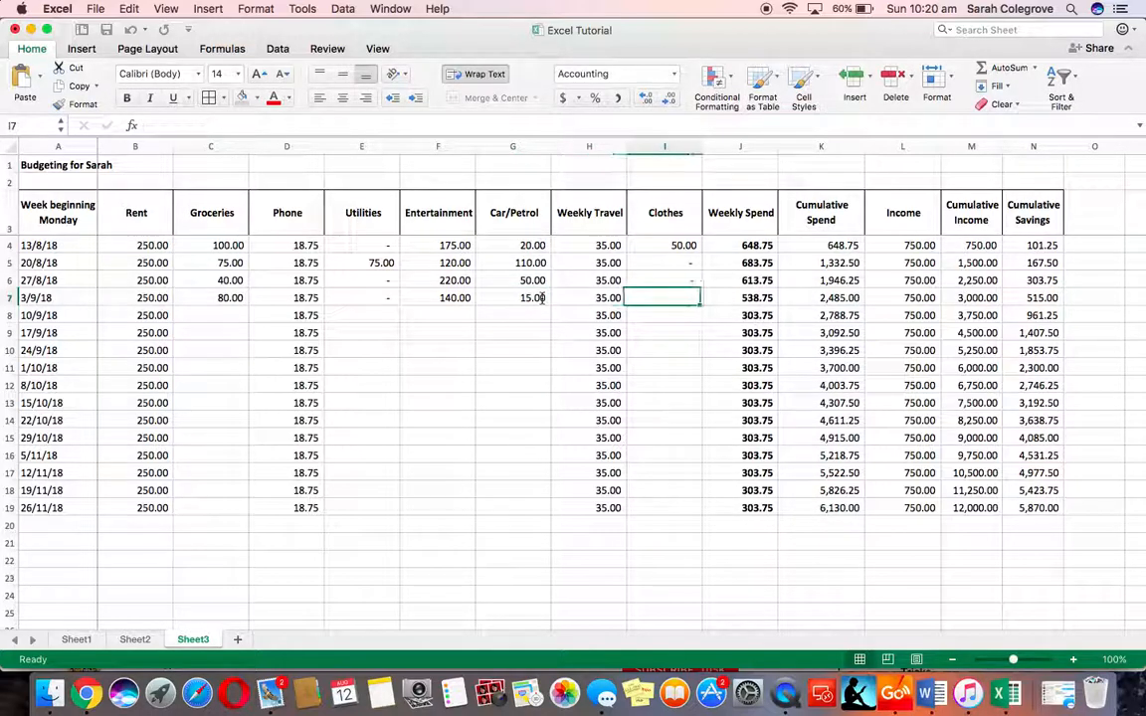
{"action": "type", "text": "20"}
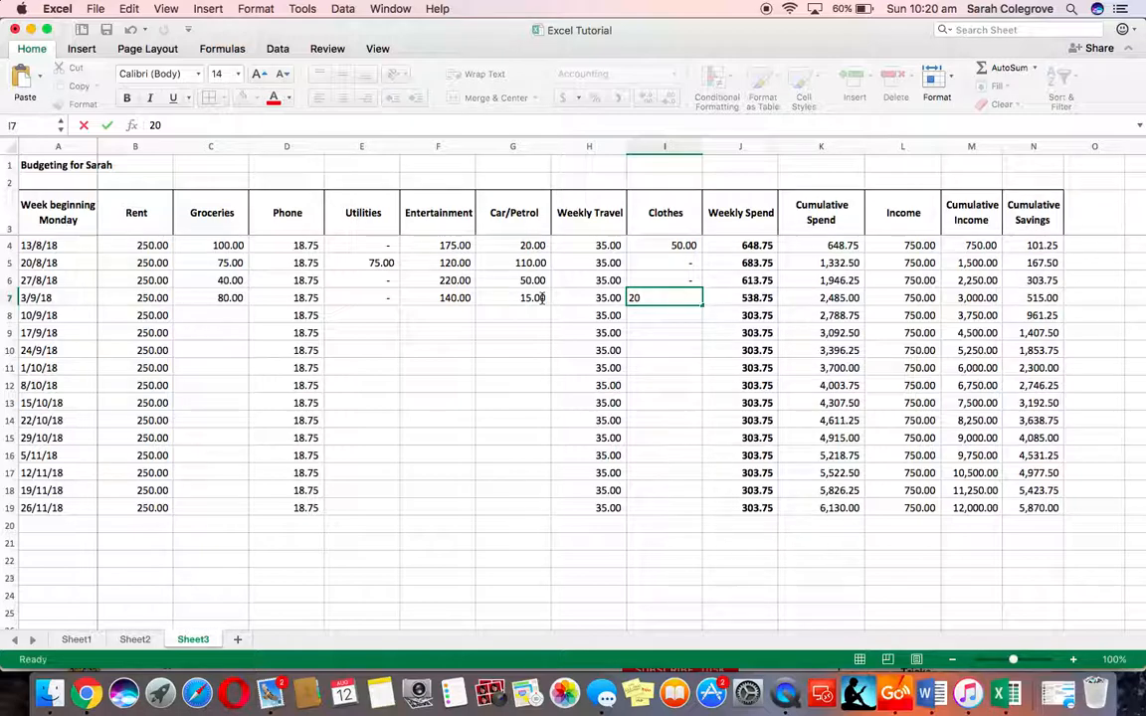
{"action": "key", "text": "Tab"}
{"action": "key", "text": "Tab"}
{"action": "key", "text": "Tab"}
{"action": "key", "text": "Tab"}
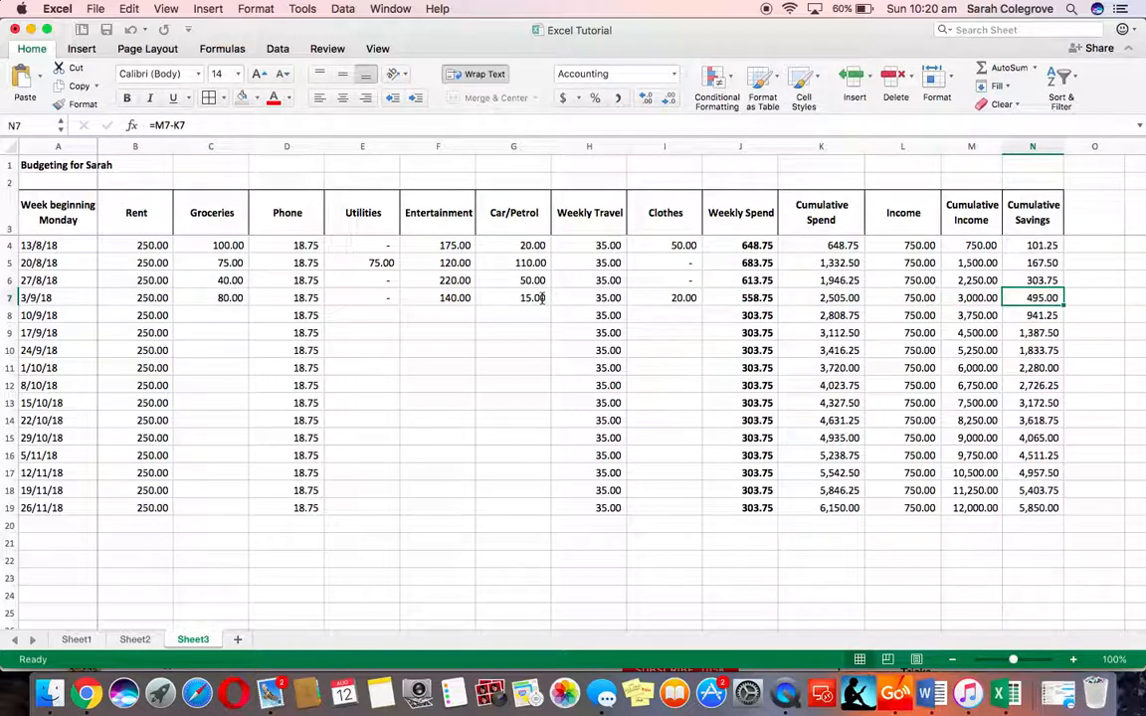
Enter the 10/9/18 week's expenses of 40 for Groceries, 0 for Utilities and 50 for Entertainment
{"action": "left_click", "coordinate": [210, 318]}
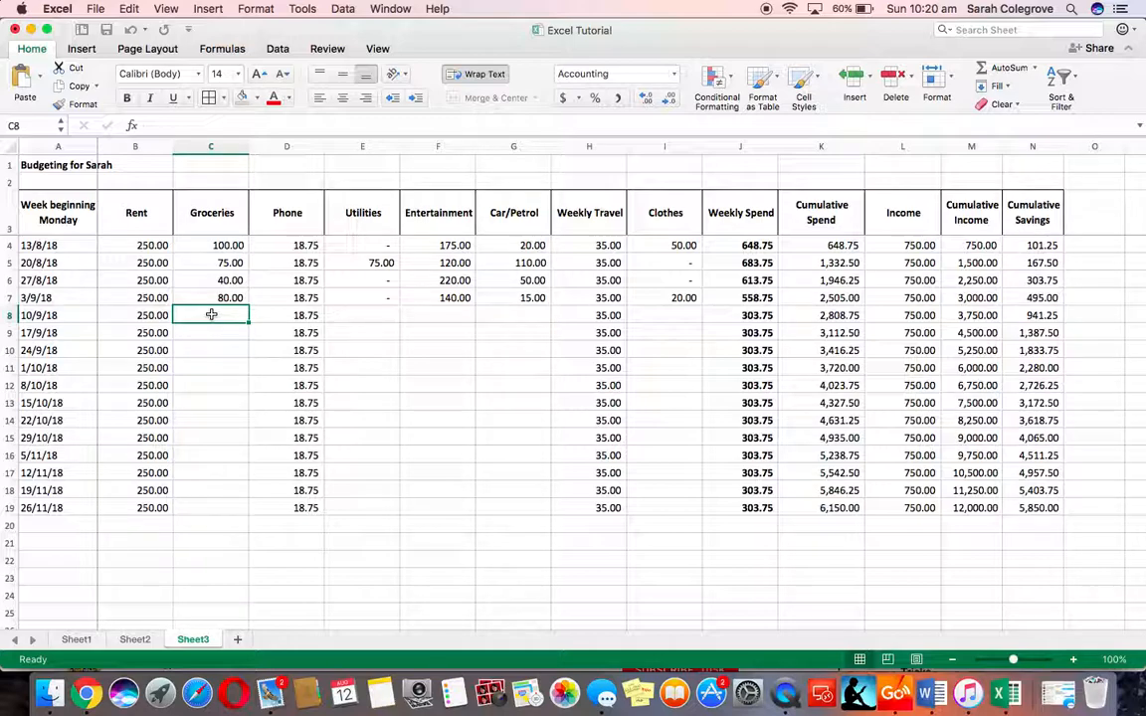
{"action": "type", "text": "40"}
{"action": "key", "text": "Tab"}
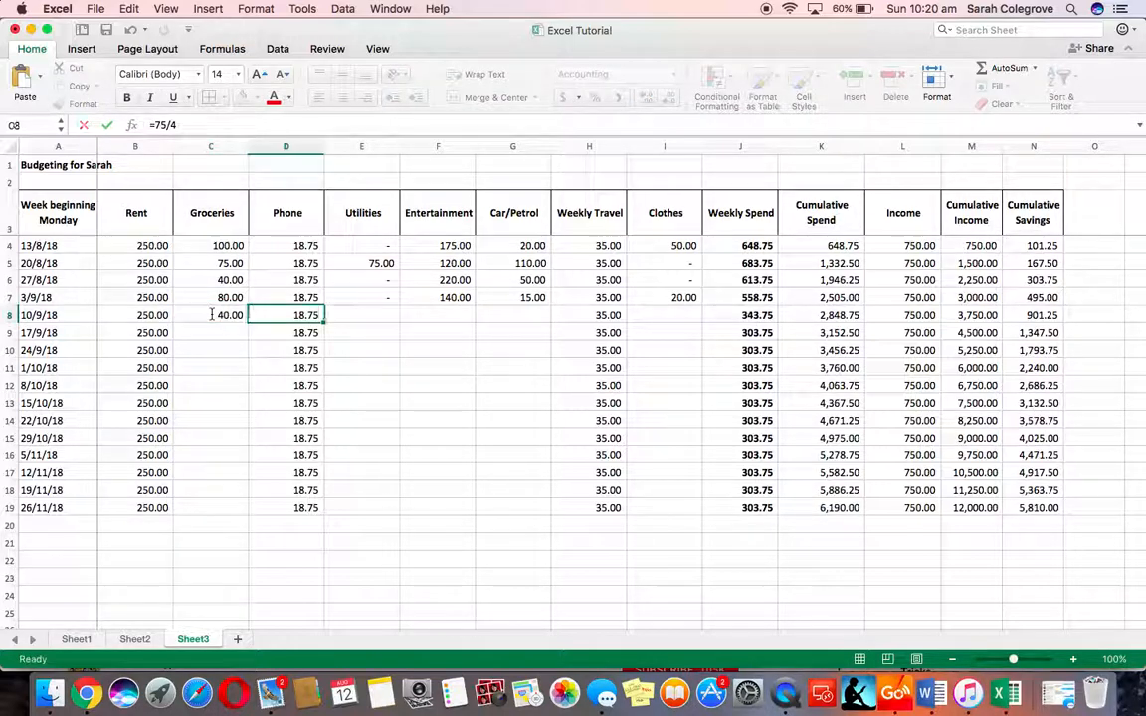
{"action": "key", "text": "Tab"}
{"action": "type", "text": "0"}
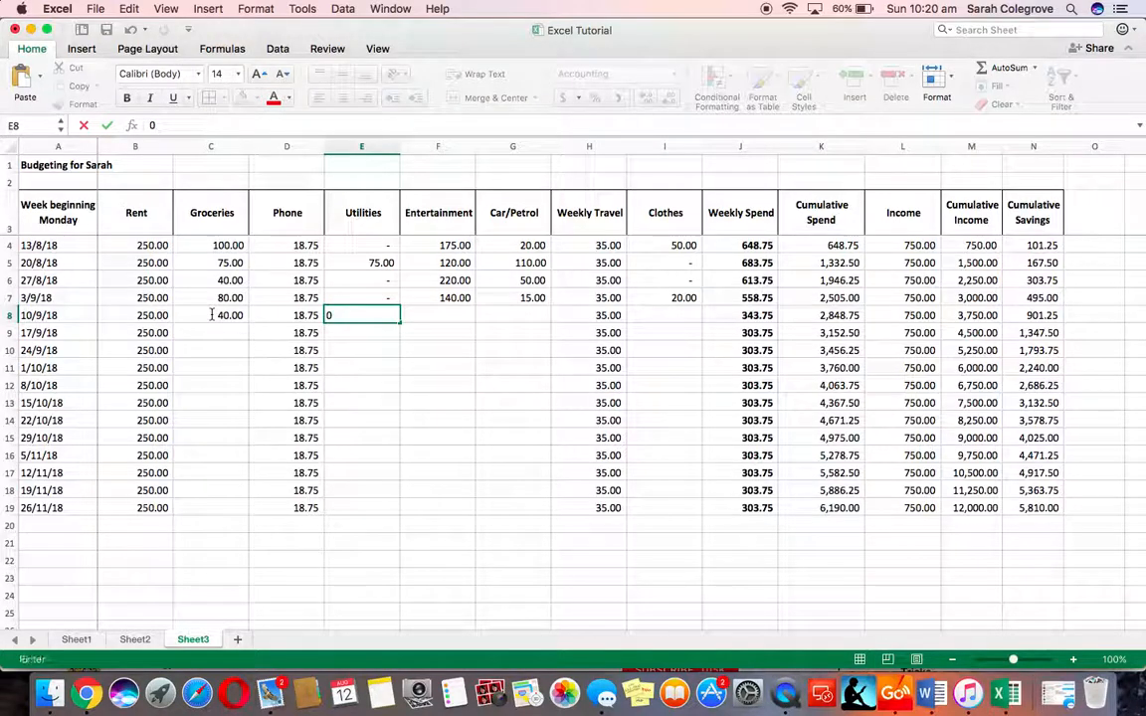
{"action": "key", "text": "Tab"}
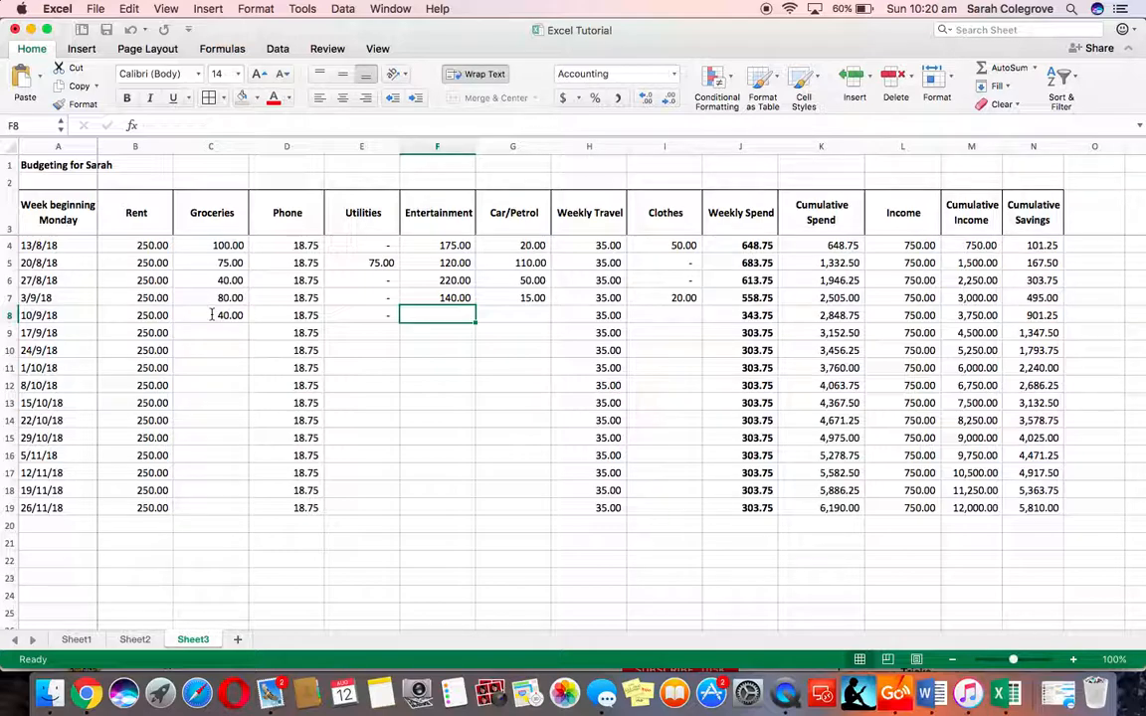
{"action": "type", "text": "50"}
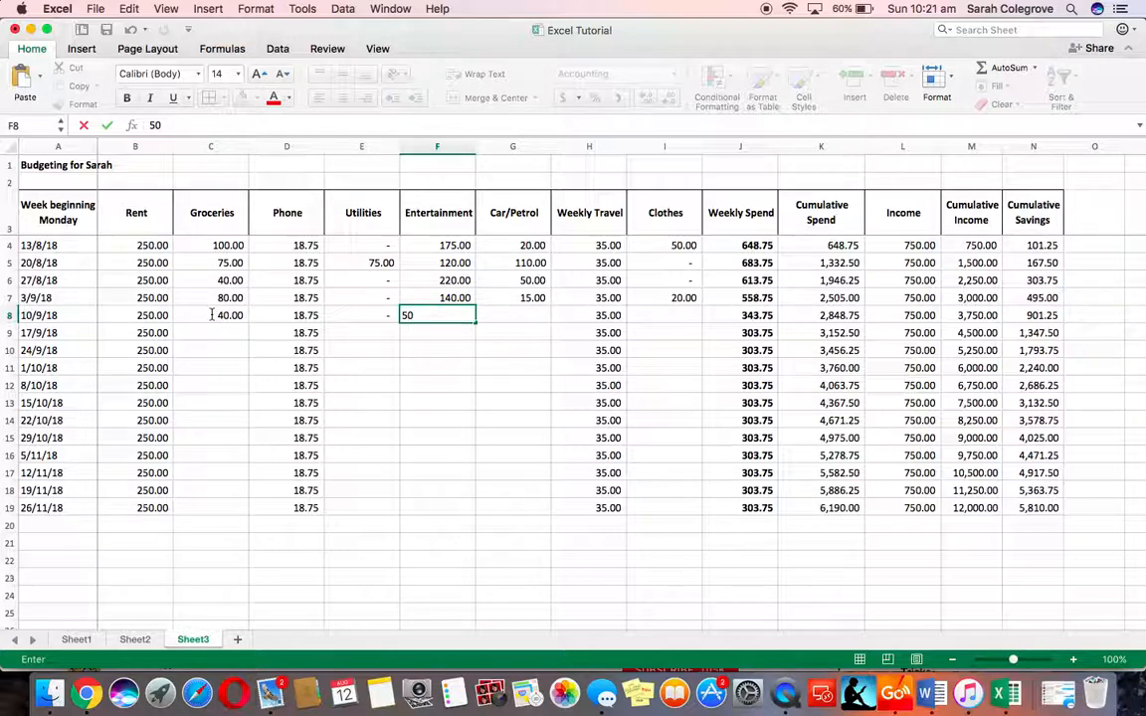
{"action": "key", "text": "Tab"}
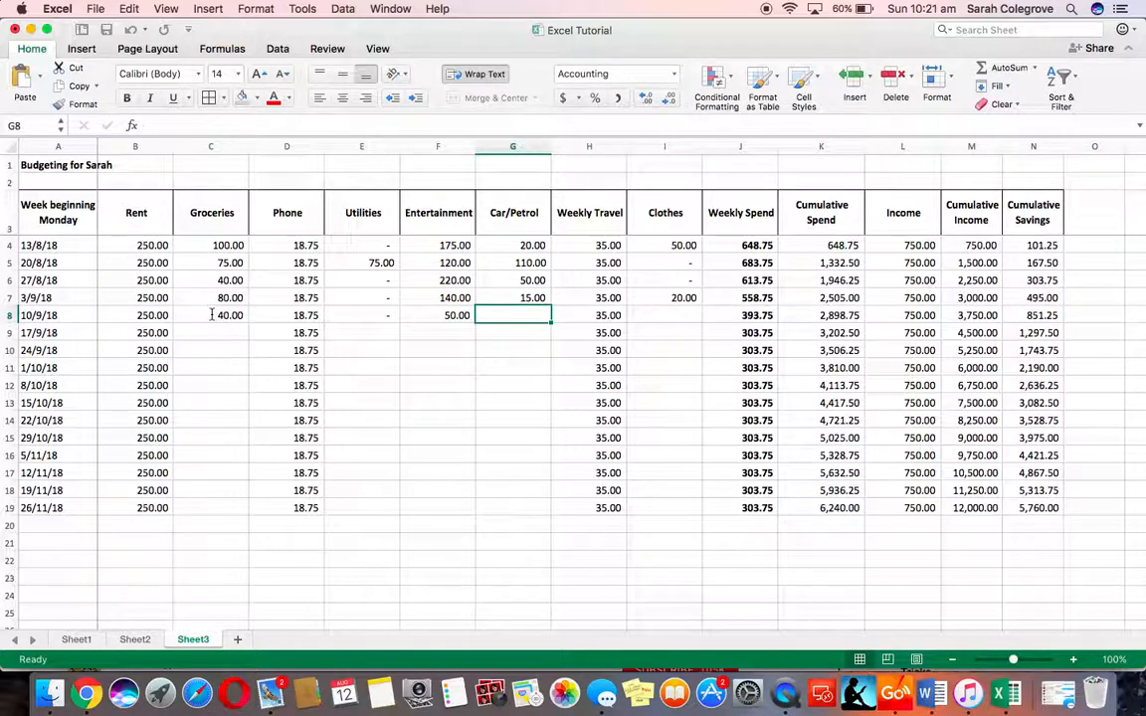
Complete the 10/9/18 week's expenses with 15 for Car/Petrol and 0 for Clothes
{"action": "type", "text": "15"}
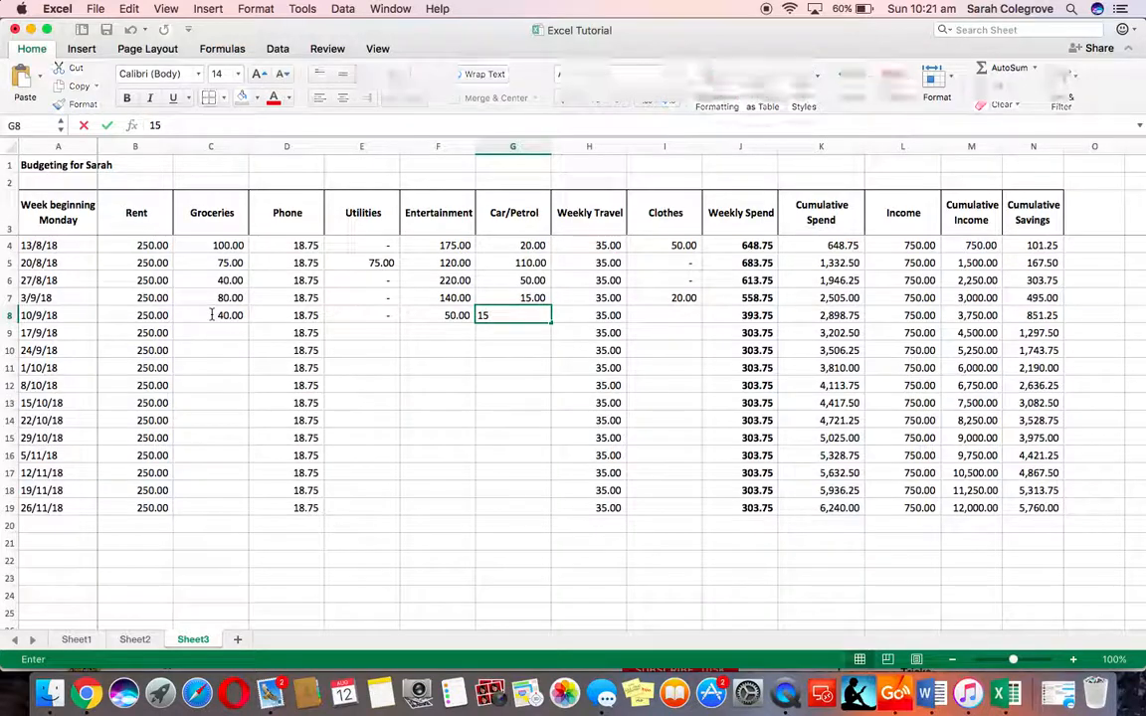
{"action": "key", "text": "Tab"}
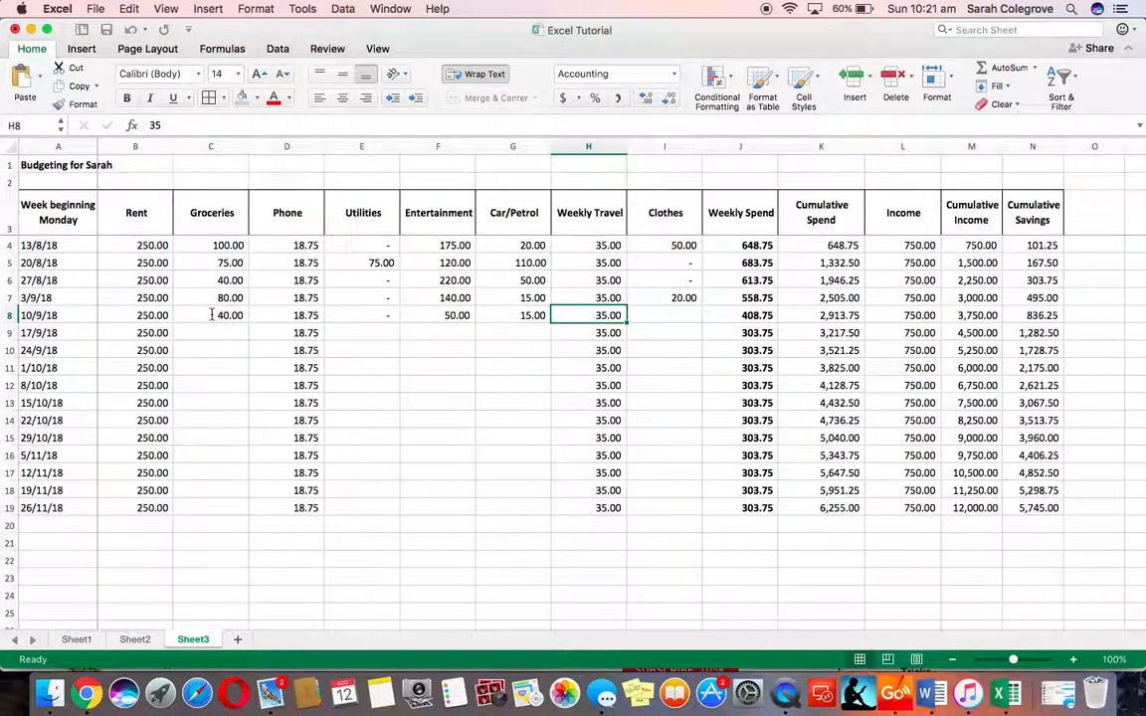
{"action": "key", "text": "Tab"}
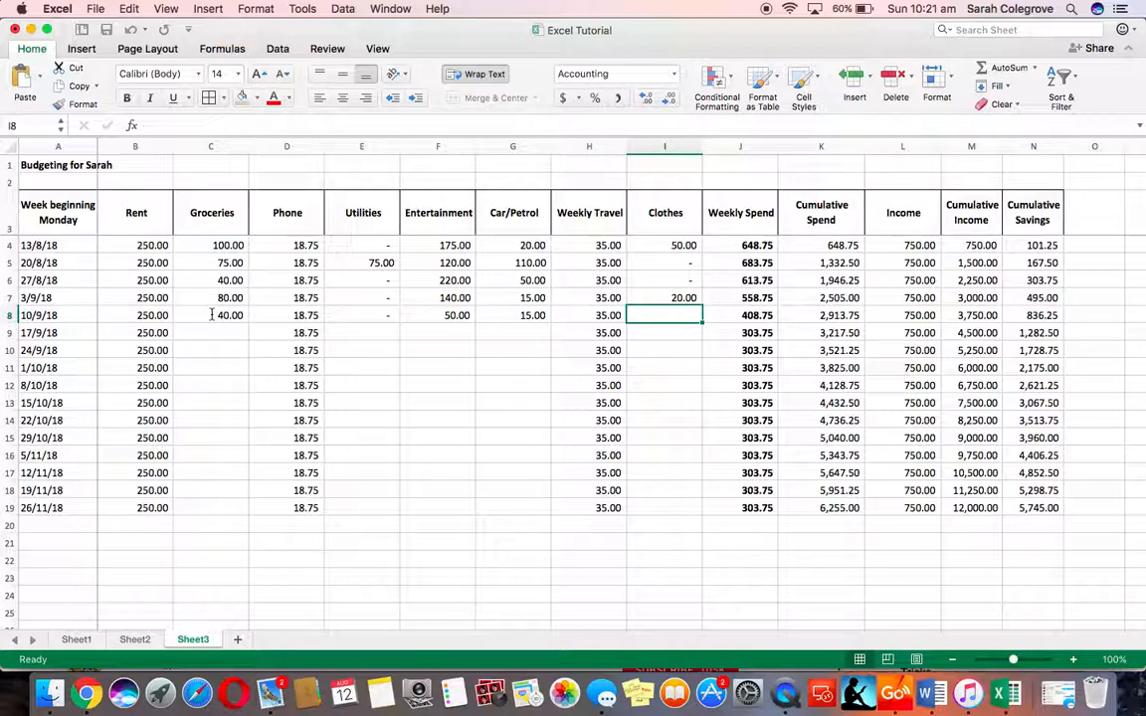
{"action": "type", "text": "0"}
{"action": "key", "text": "Tab"}
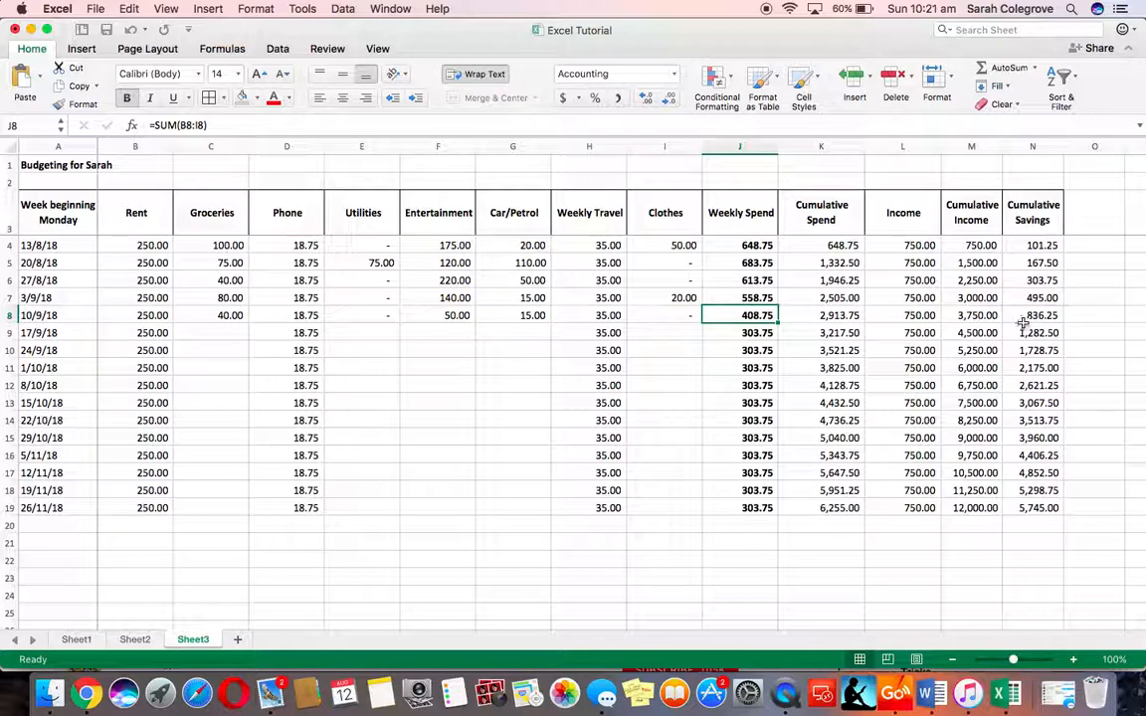
Enter the 17/9/18 week's expenses of 75 for Groceries, 40 for Utilities and 75 for Entertainment
{"action": "left_click", "coordinate": [217, 334]}
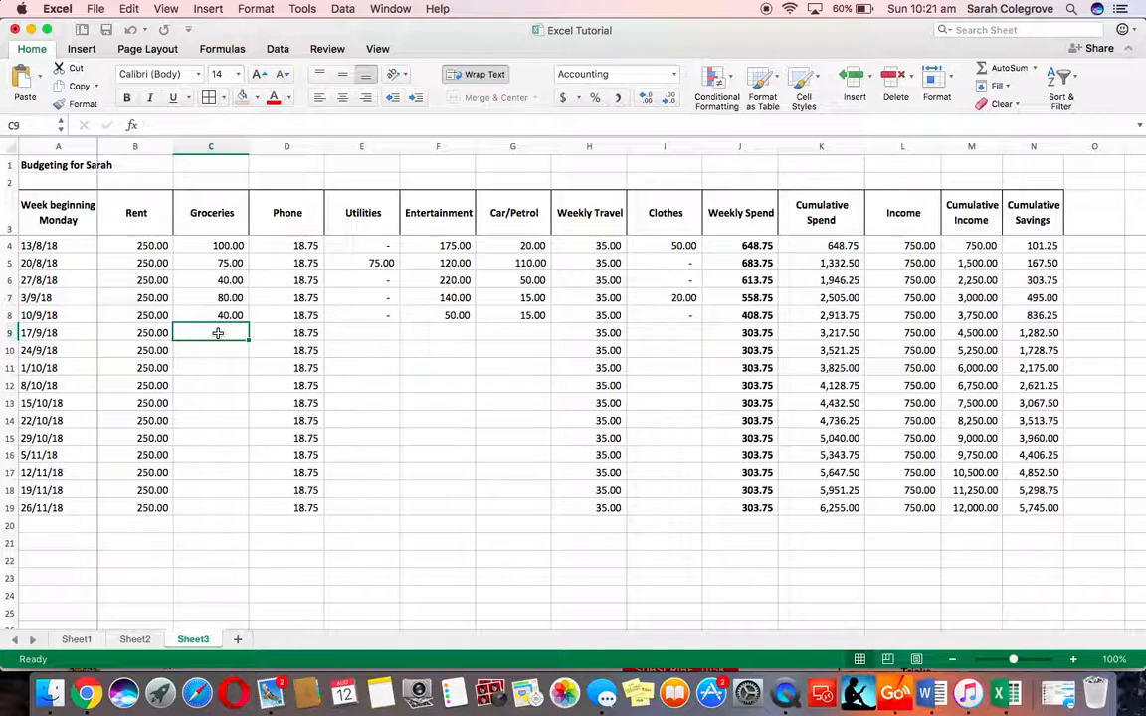
{"action": "type", "text": "75"}
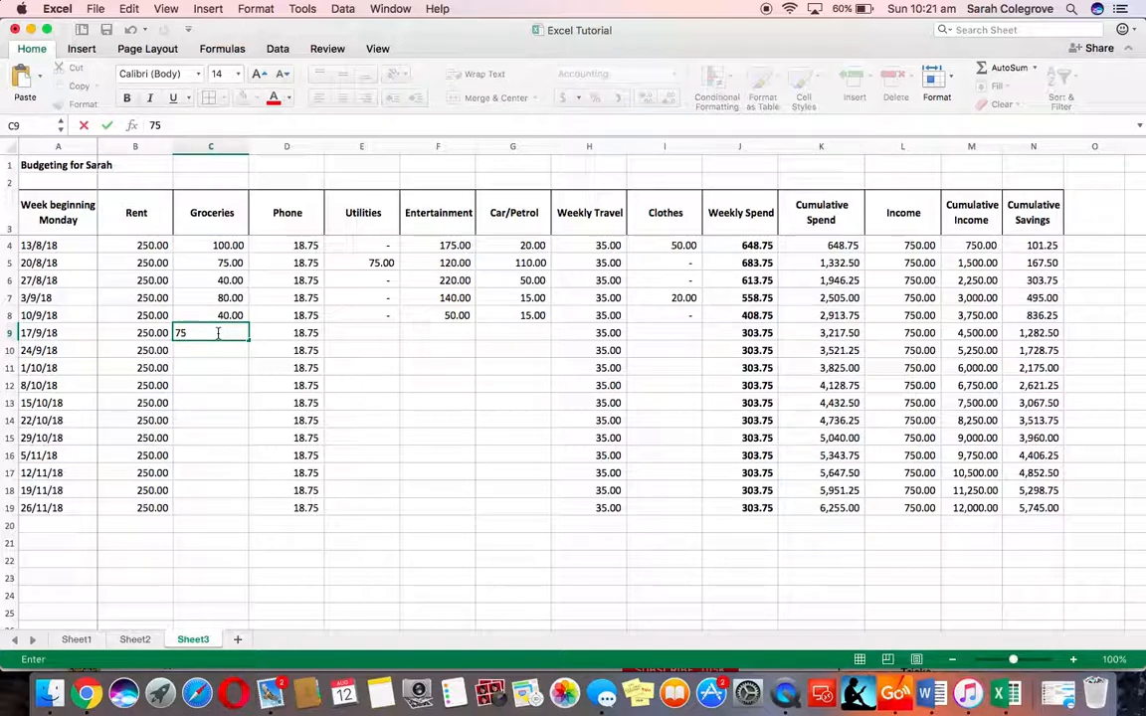
{"action": "key", "text": "Tab"}
{"action": "key", "text": "Tab"}
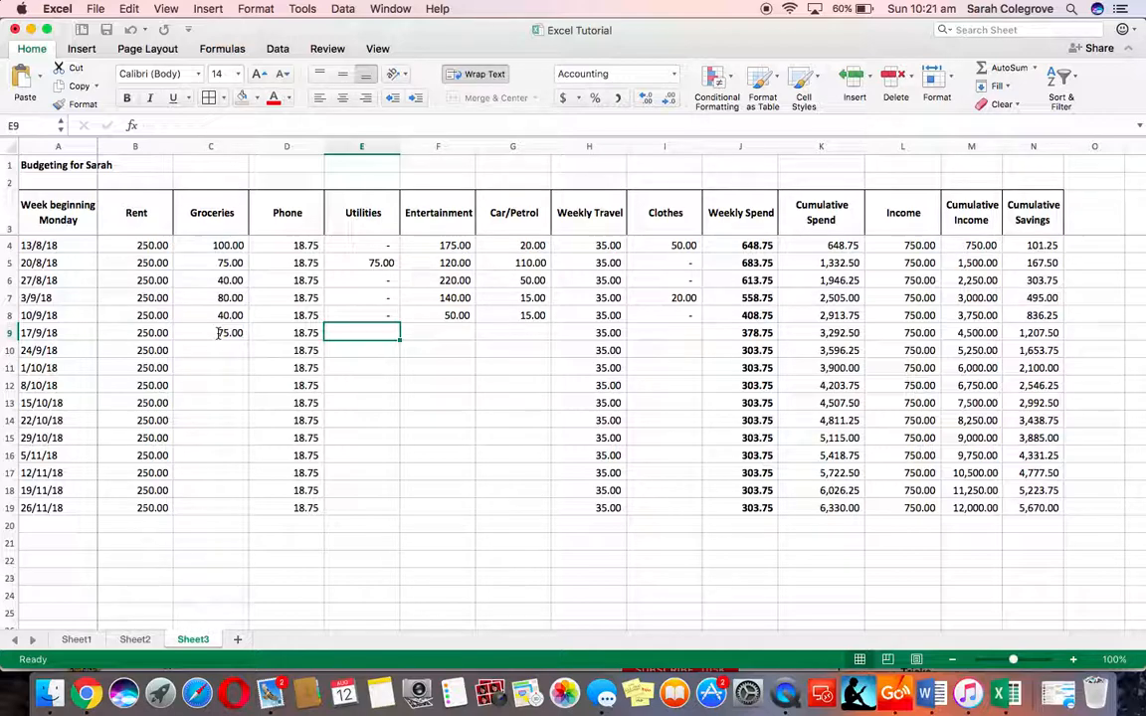
{"action": "type", "text": "40"}
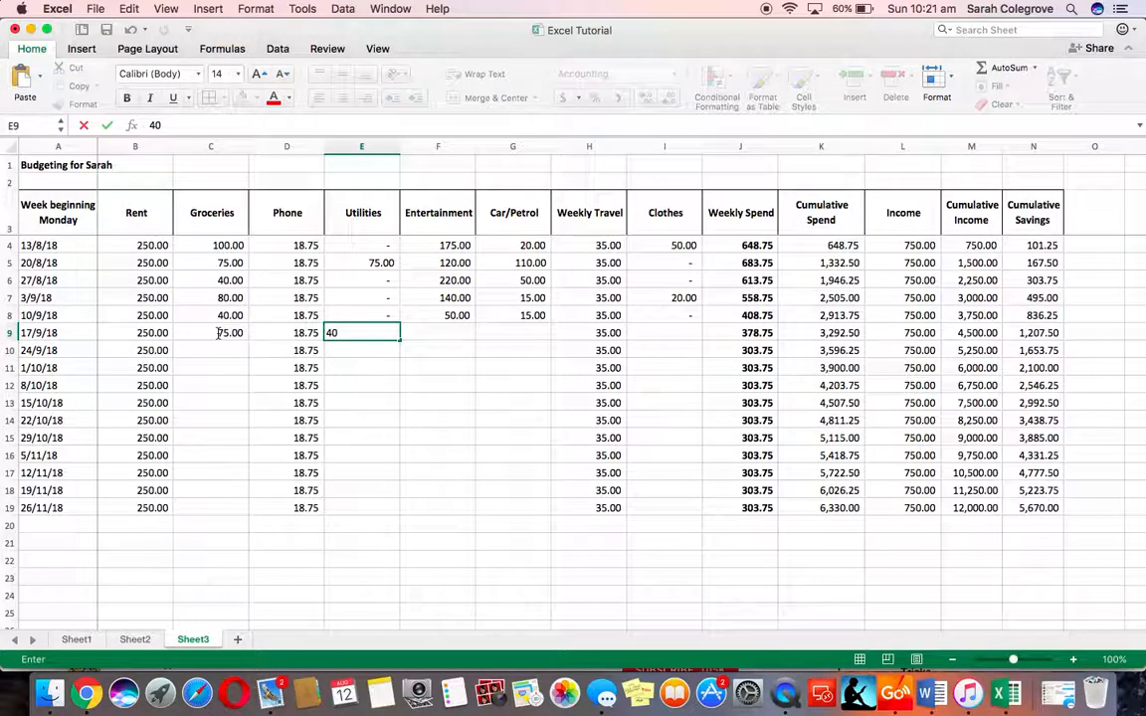
{"action": "key", "text": "Tab"}
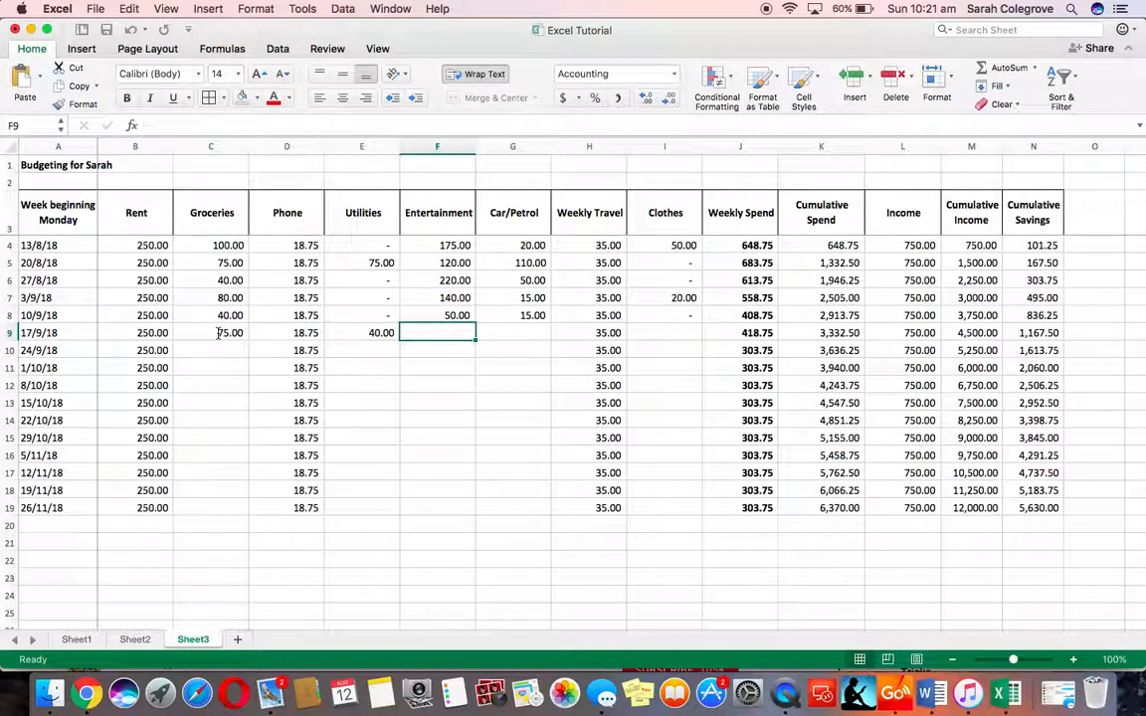
{"action": "type", "text": "75"}
{"action": "key", "text": "Tab"}
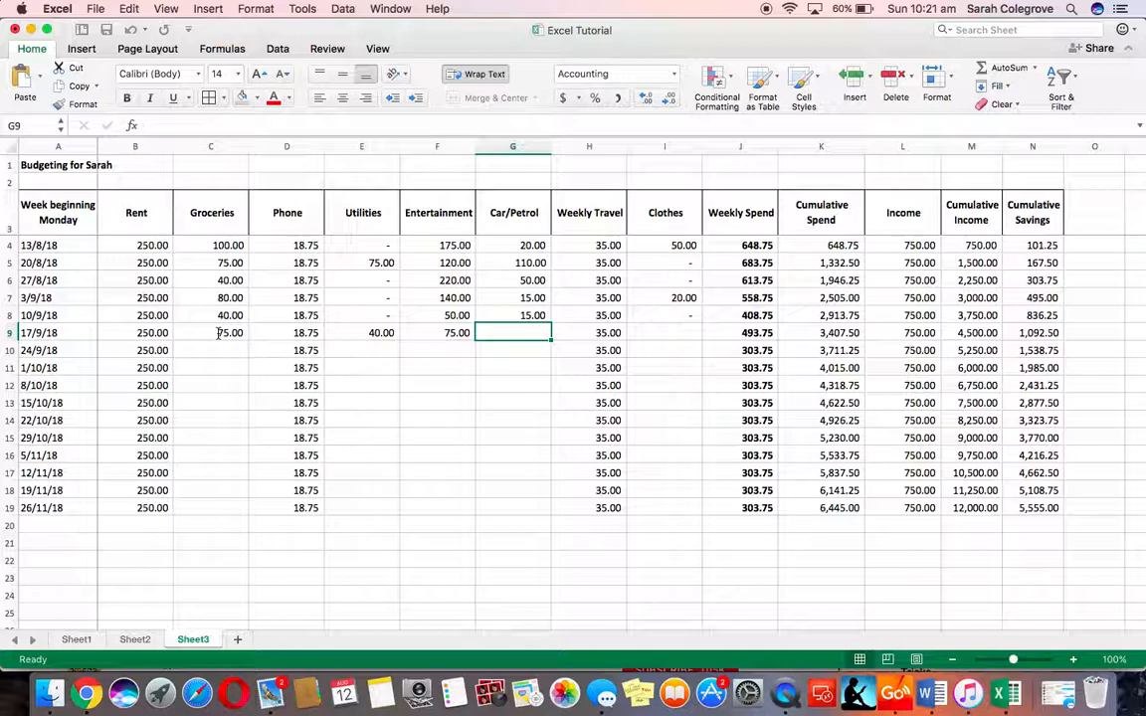
Complete the 17/9/18 week with 10 for Car/Petrol and 0 for Clothes, ending on its Cumulative Savings cell
{"action": "type", "text": "10"}
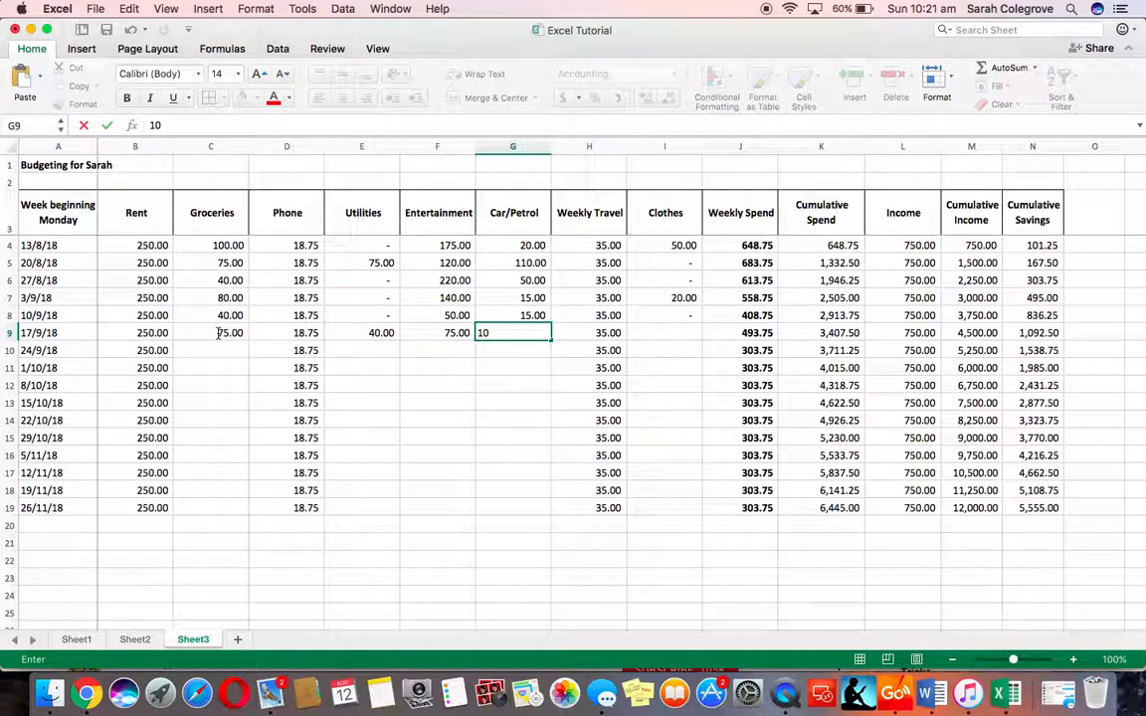
{"action": "key", "text": "Tab"}
{"action": "key", "text": "Tab"}
{"action": "type", "text": "0"}
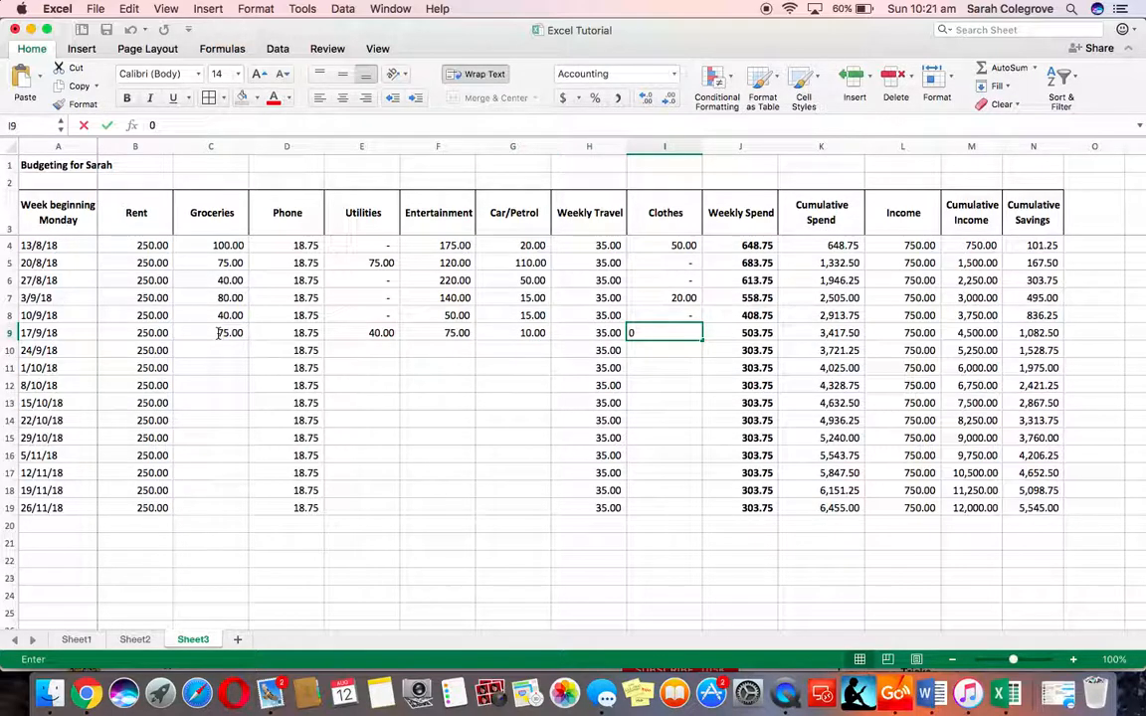
{"action": "key", "text": "Return"}
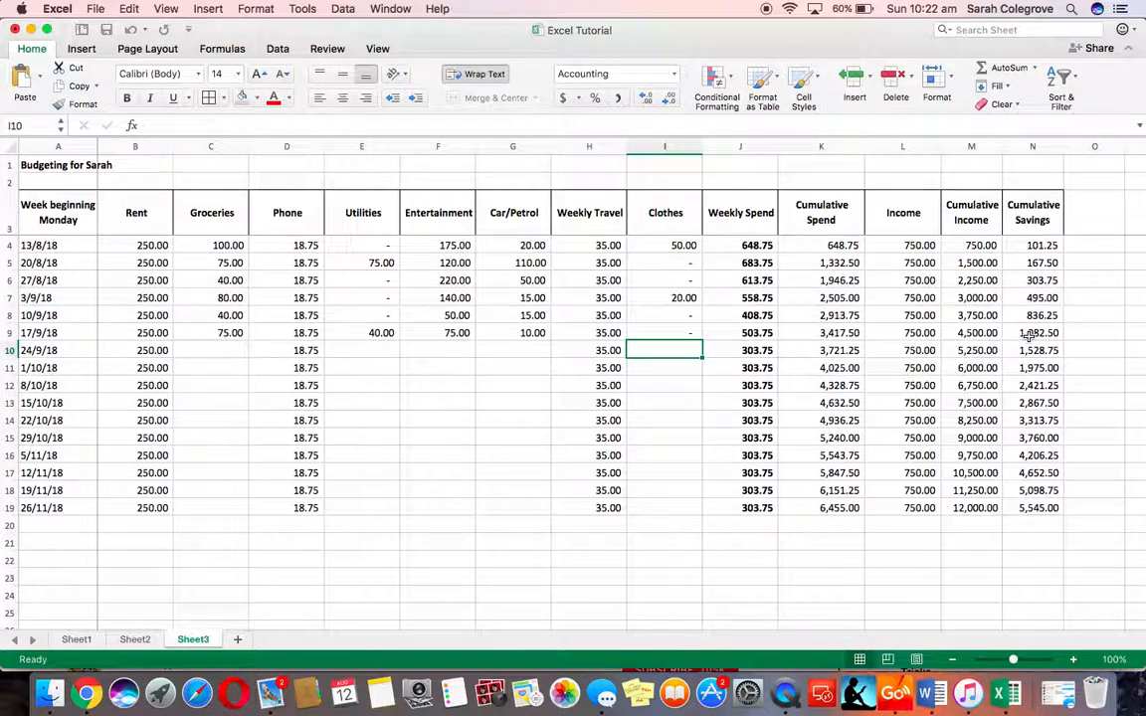
{"action": "left_click", "coordinate": [1023, 334]}
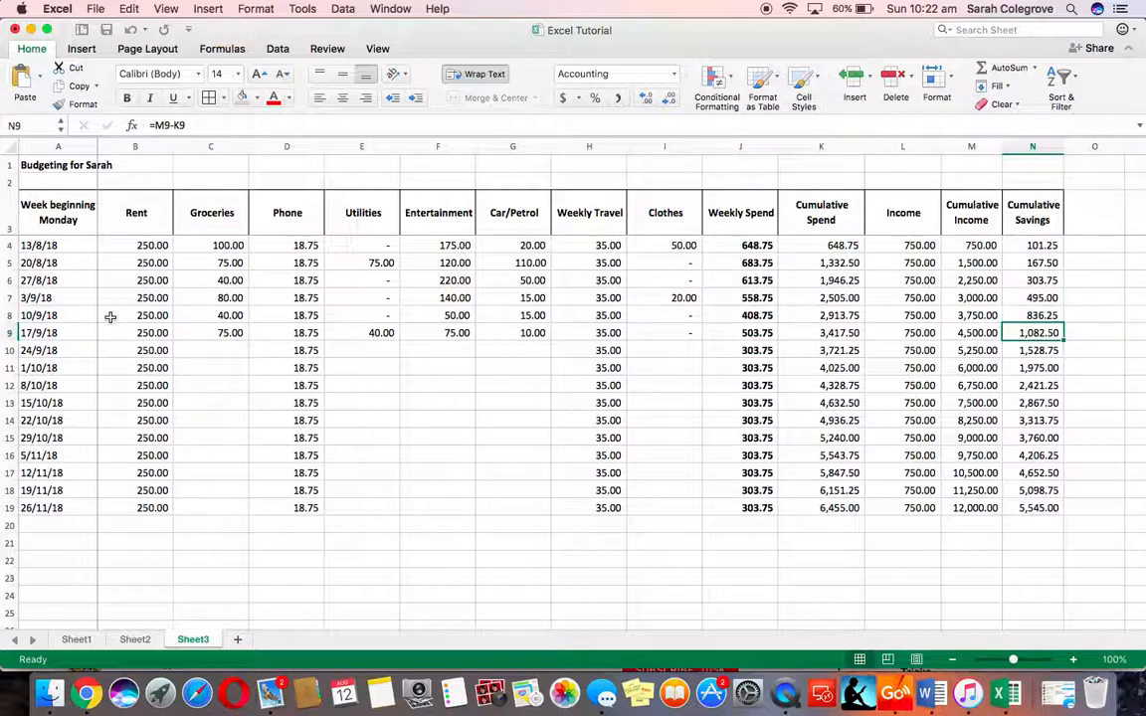
Enter the 24/9/18 week's expenses of 30 for Groceries, 0 for Utilities and 140 for Entertainment
{"action": "left_click", "coordinate": [221, 350]}
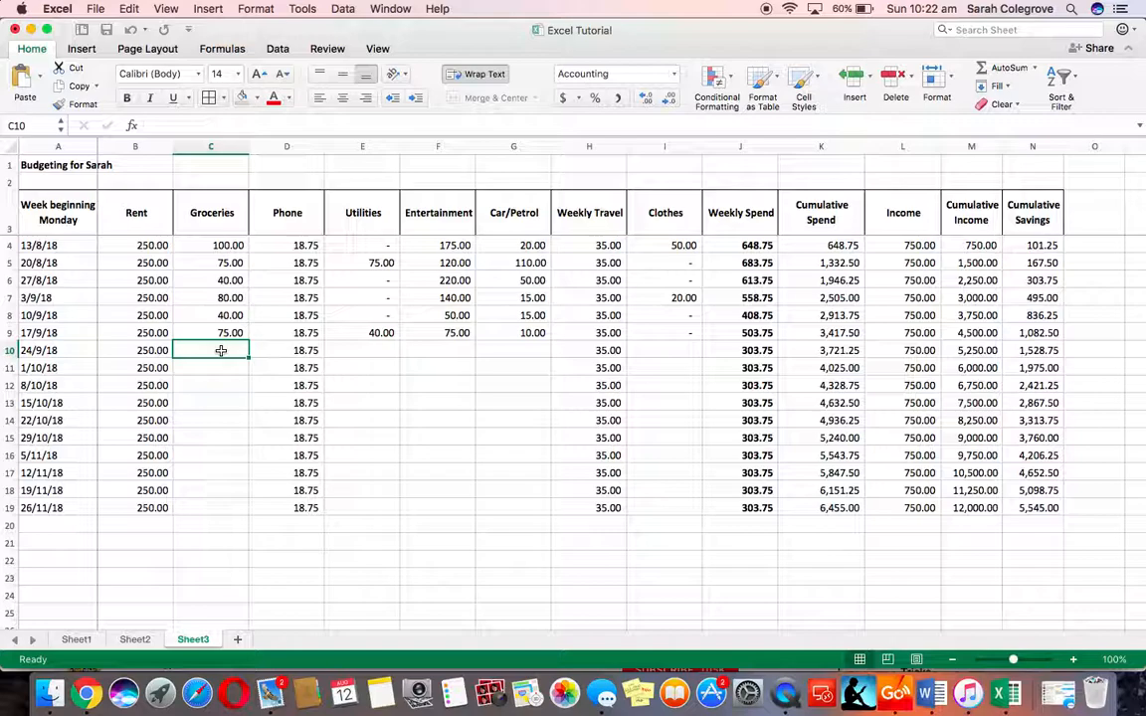
{"action": "type", "text": "30"}
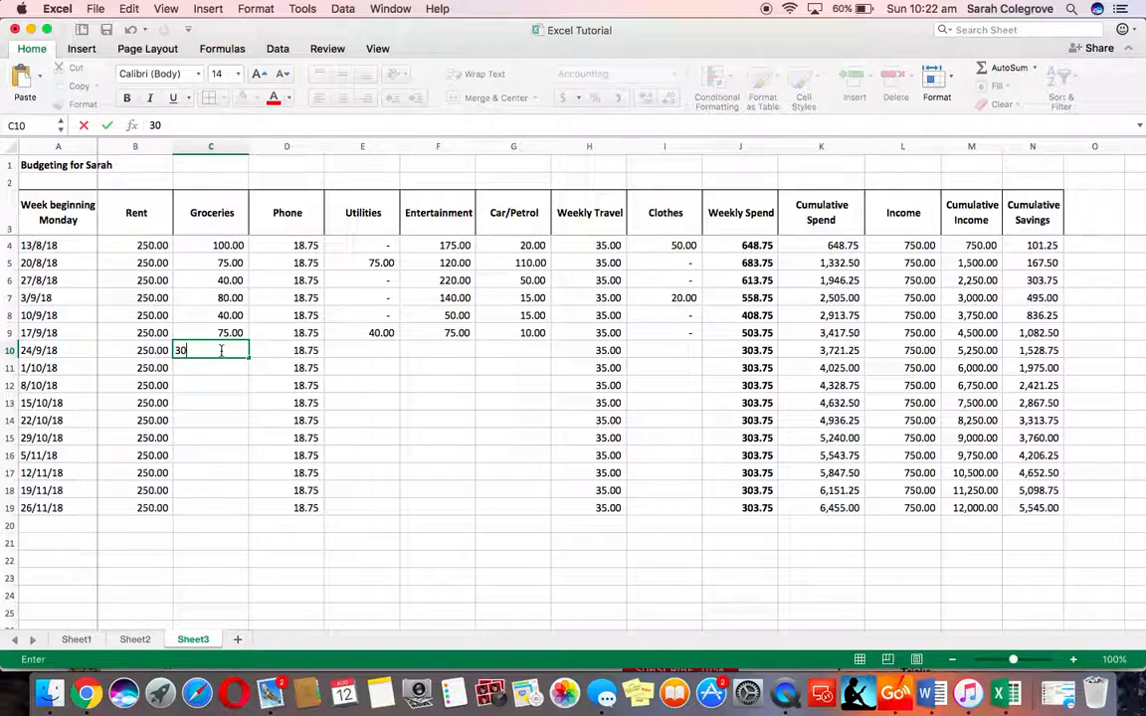
{"action": "key", "text": "Tab"}
{"action": "key", "text": "Tab"}
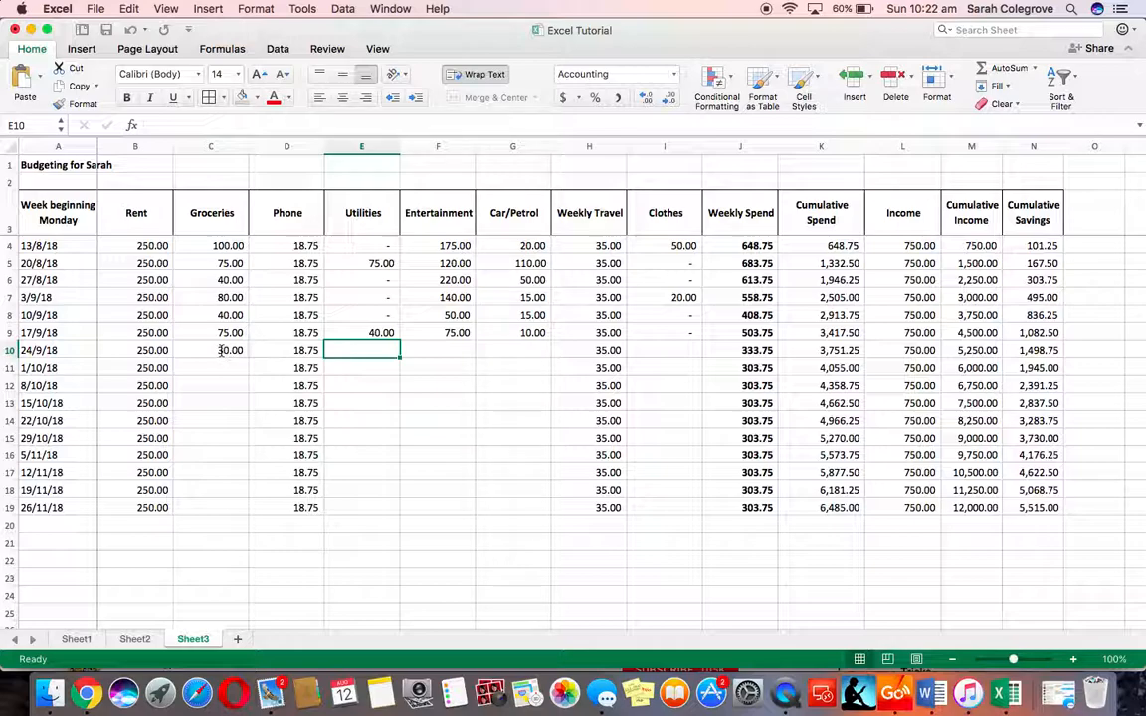
{"action": "type", "text": "0"}
{"action": "key", "text": "Tab"}
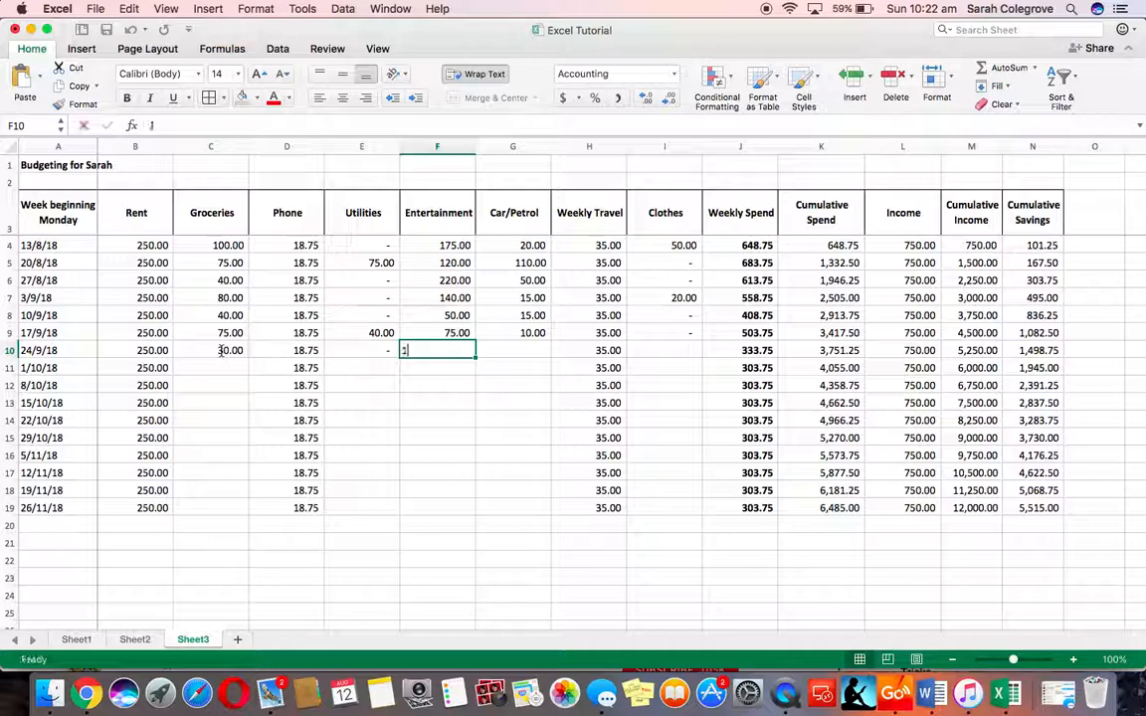
{"action": "type", "text": "140"}
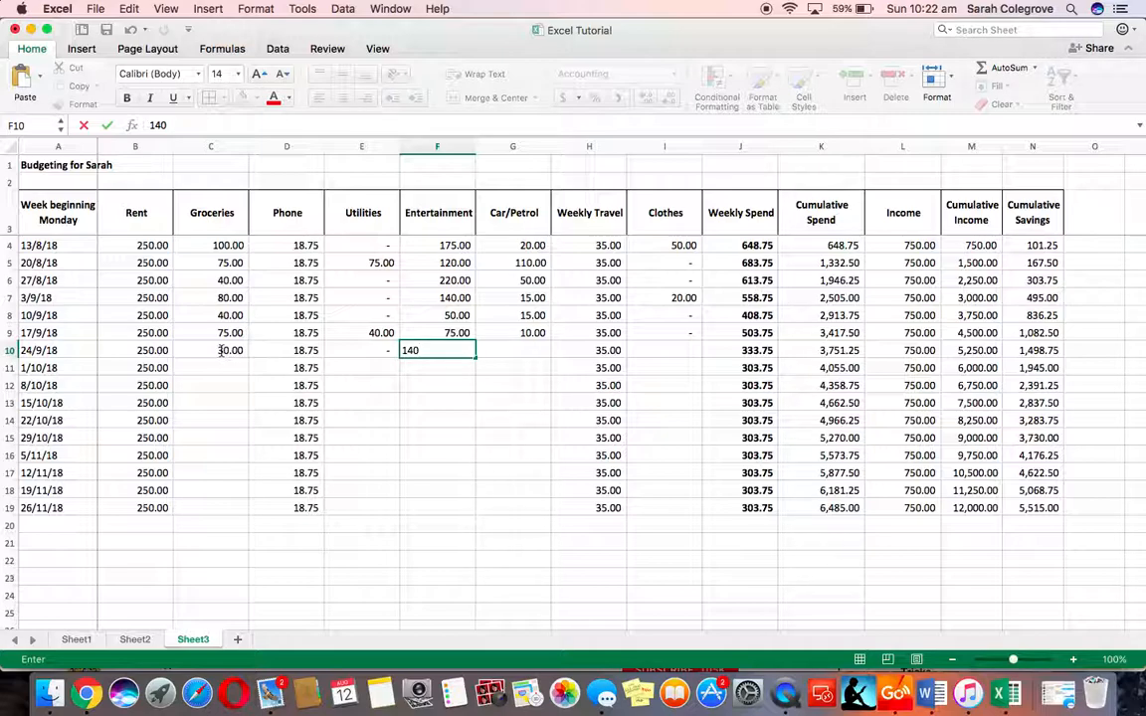
{"action": "key", "text": "Tab"}
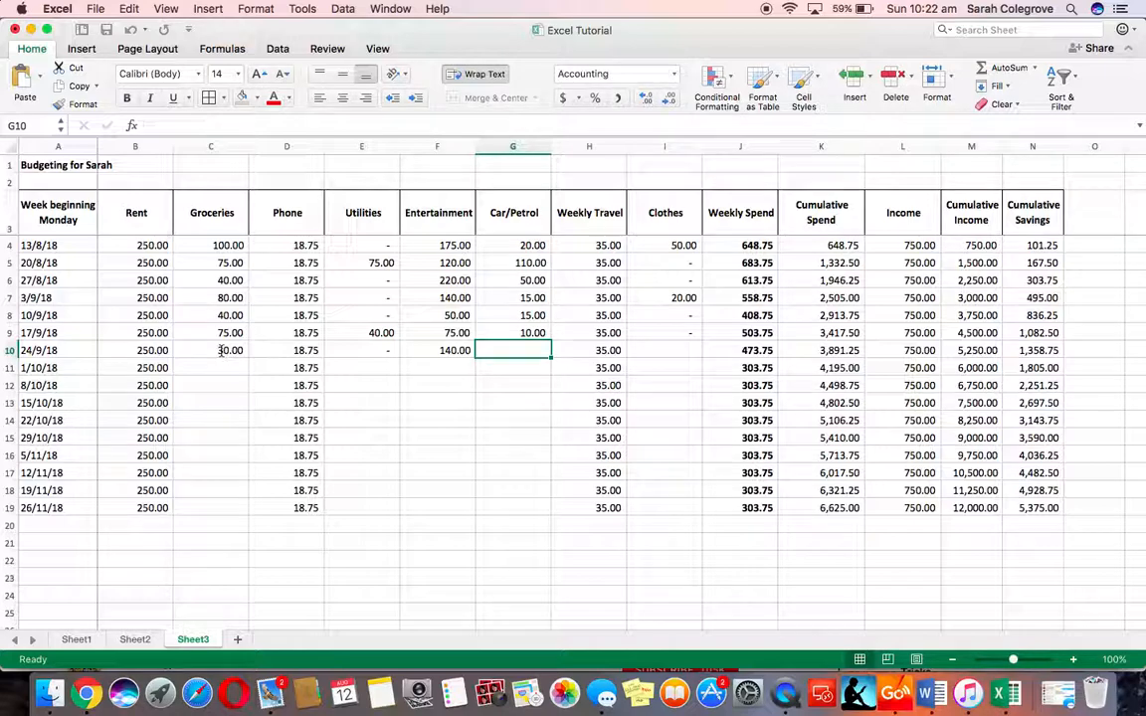
Complete the 24/9/18 week with 20 for Car/Petrol and 0 for Clothes, ending on its Cumulative Savings cell
{"action": "type", "text": "20"}
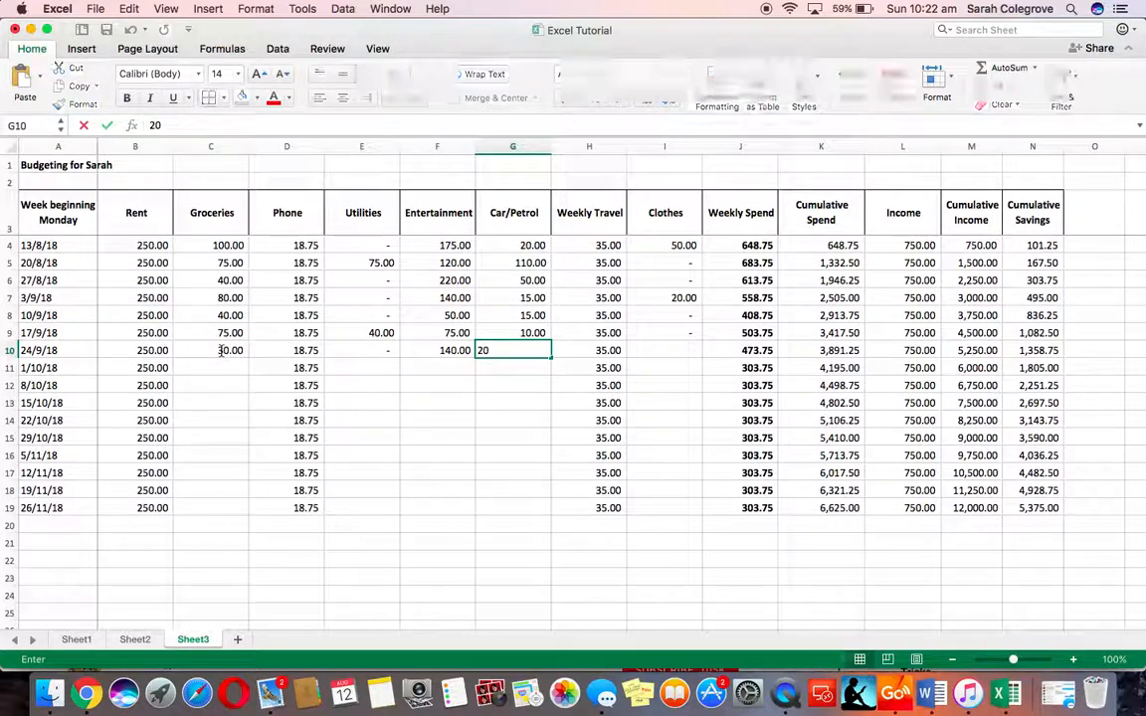
{"action": "key", "text": "Tab"}
{"action": "key", "text": "Tab"}
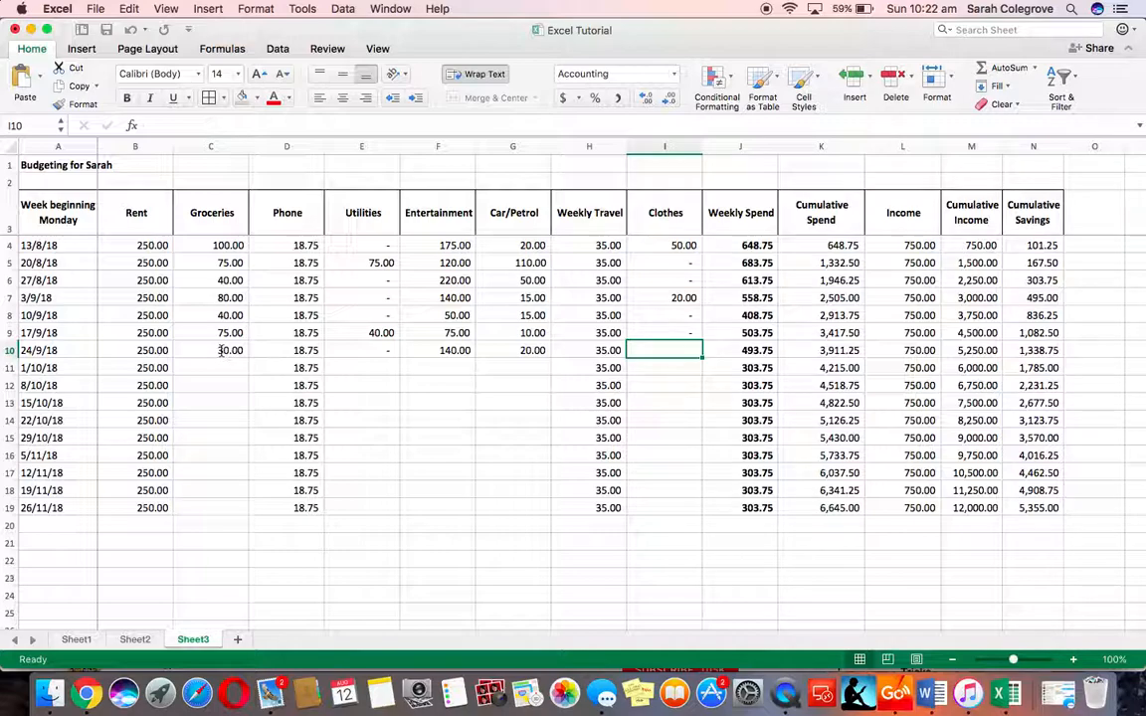
{"action": "type", "text": "0"}
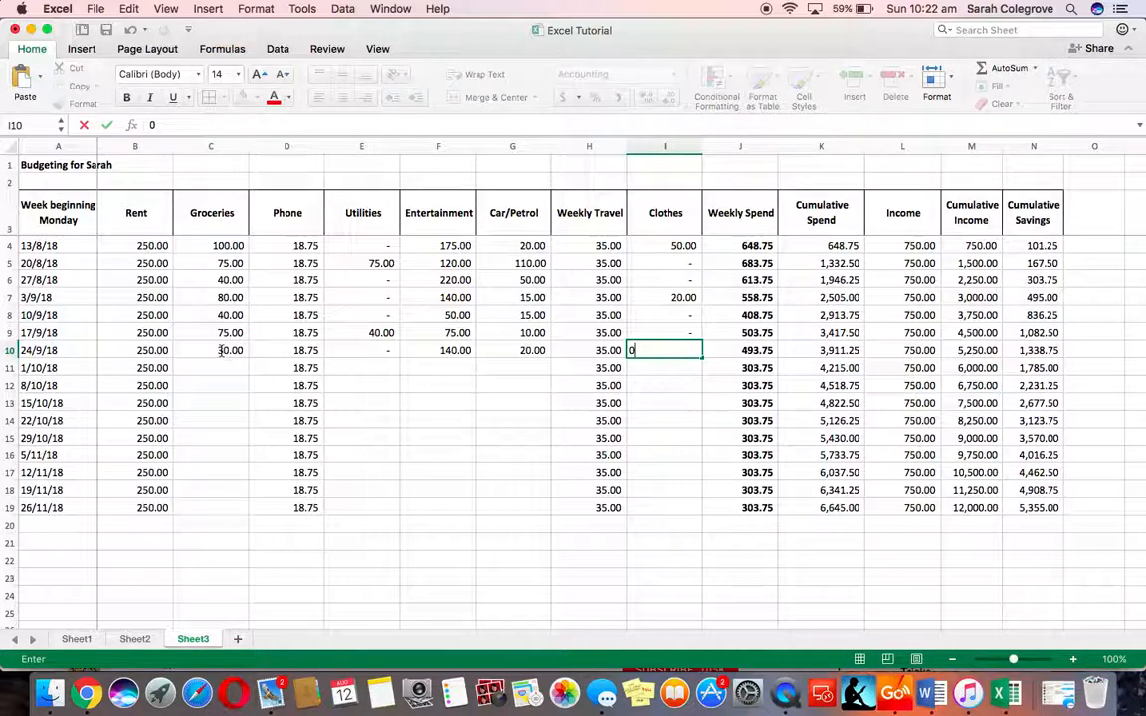
{"action": "key", "text": "Return"}
{"action": "key", "text": "Up"}
{"action": "key", "text": "Right"}
{"action": "key", "text": "Right"}
{"action": "key", "text": "Right"}
{"action": "key", "text": "Right"}
{"action": "key", "text": "Right"}
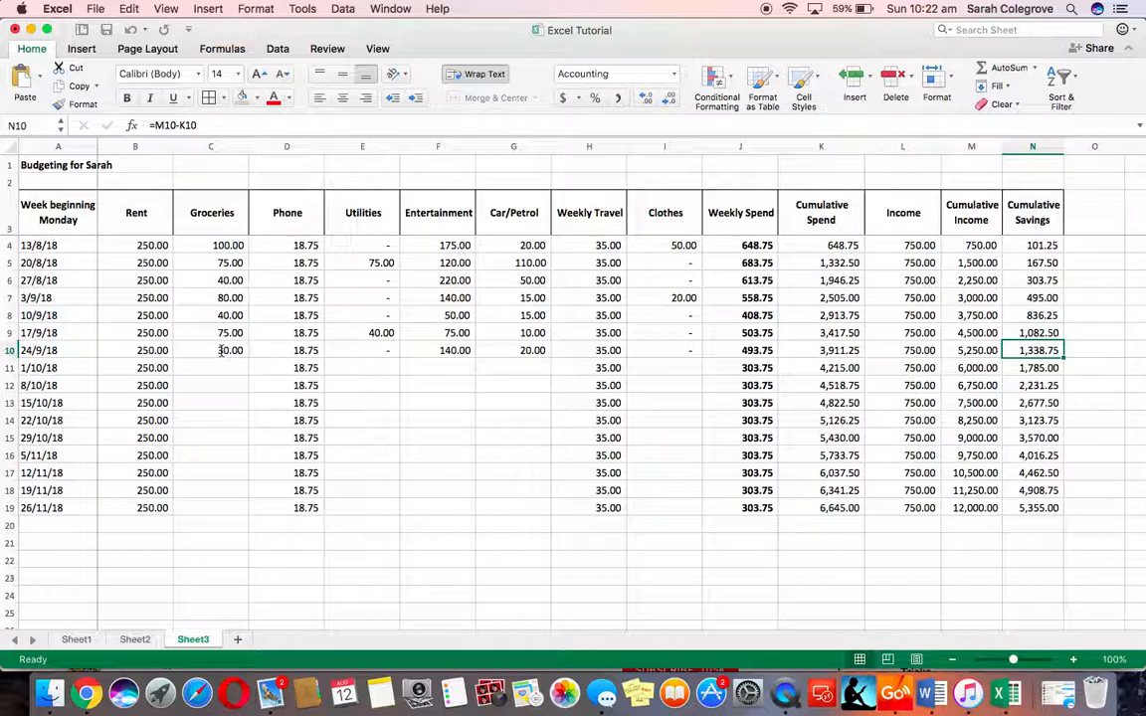
Enter the 1/10/18 week's expenses of 50 for Groceries, 0 for Utilities and 75 for Entertainment
{"action": "key", "text": "Down"}
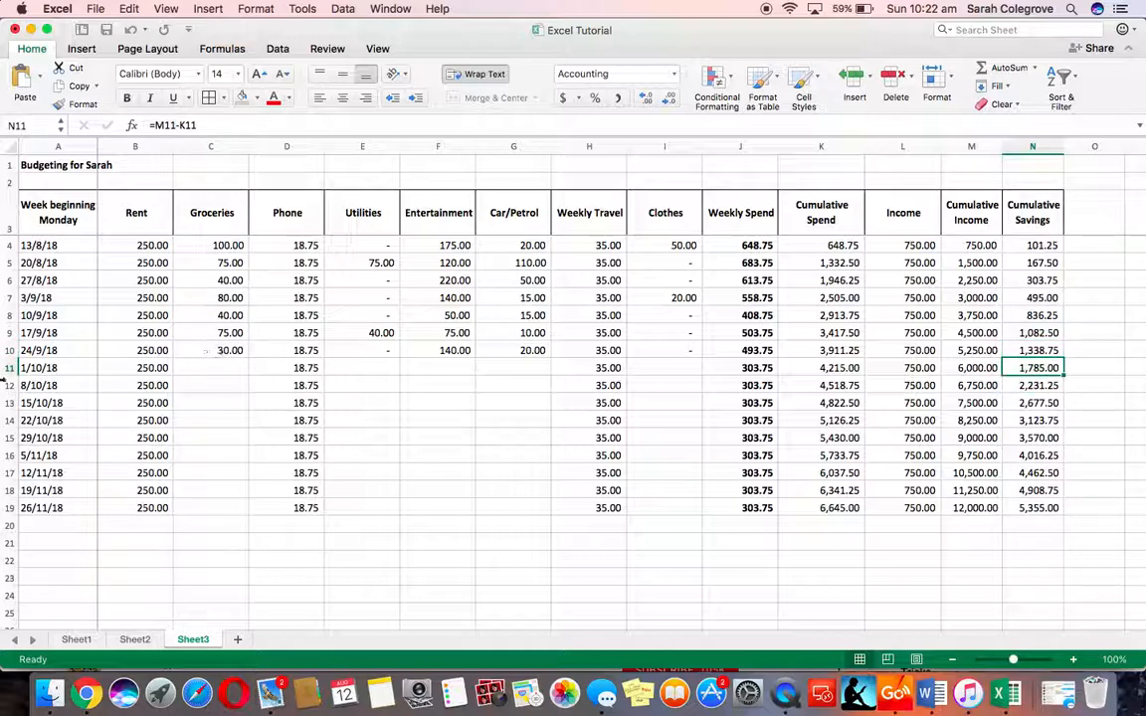
{"action": "left_click", "coordinate": [224, 367]}
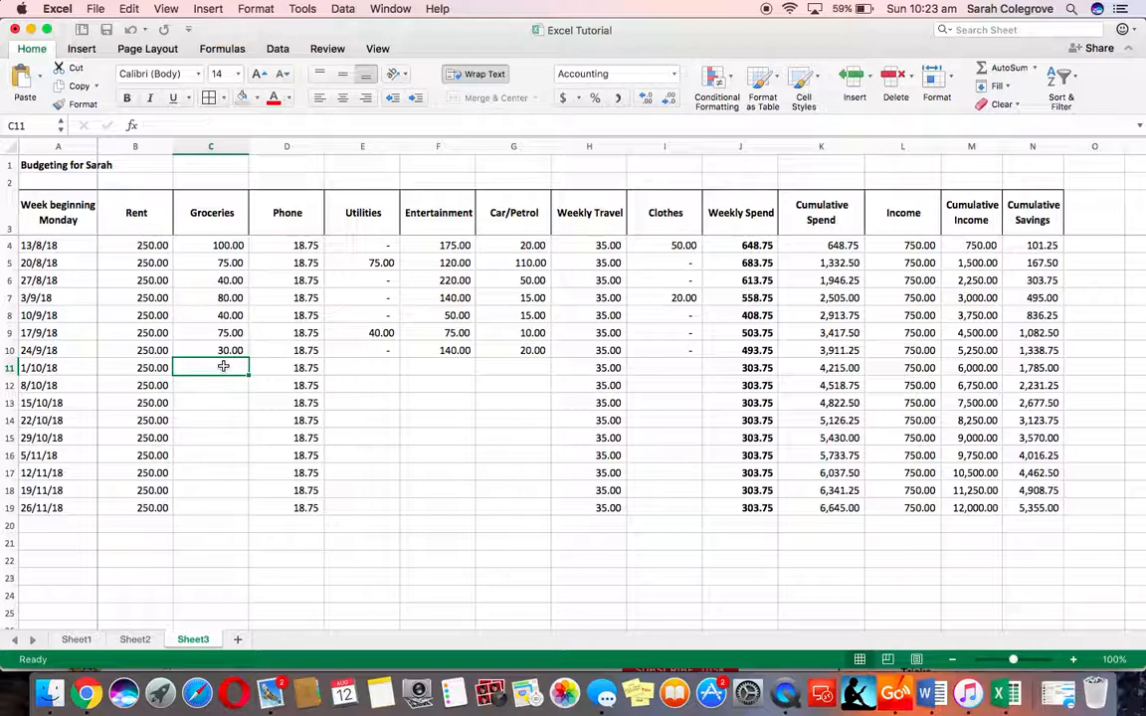
{"action": "type", "text": "50"}
{"action": "key", "text": "Tab"}
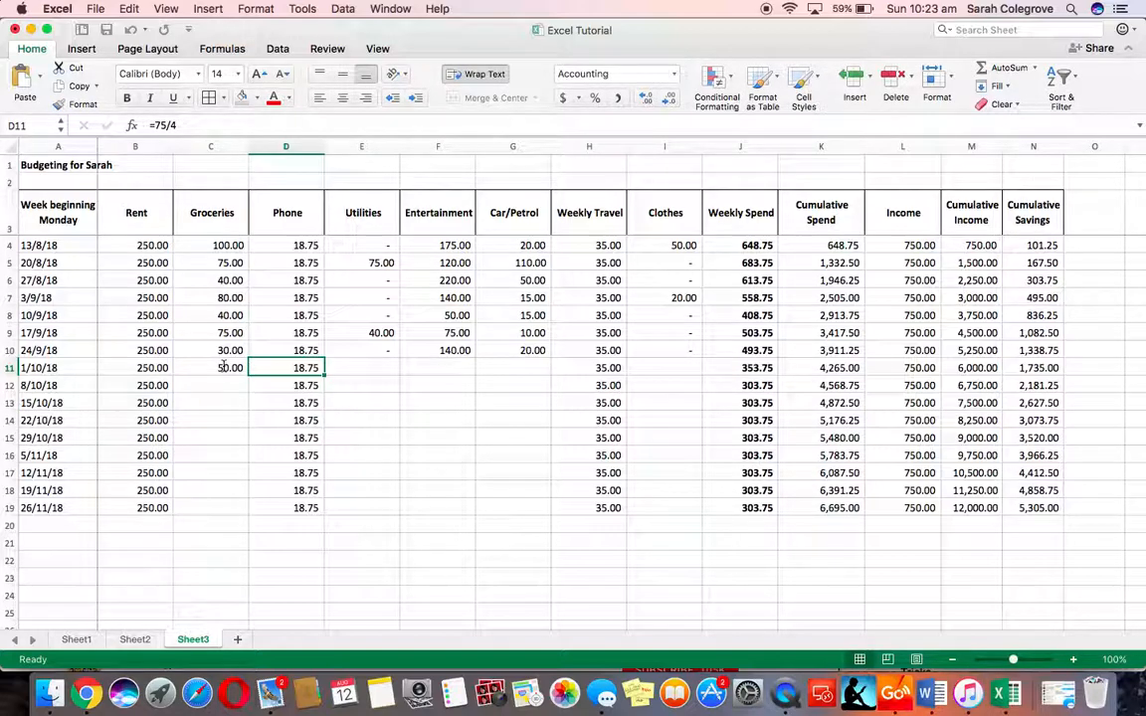
{"action": "key", "text": "Tab"}
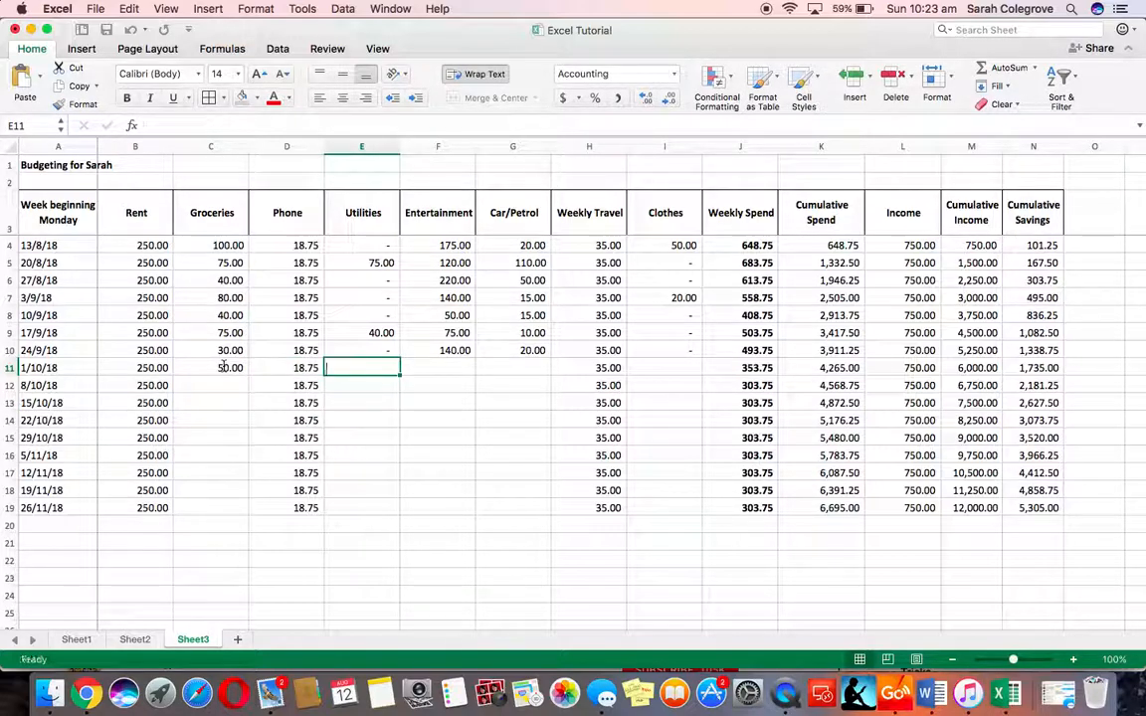
{"action": "type", "text": "0"}
{"action": "key", "text": "Tab"}
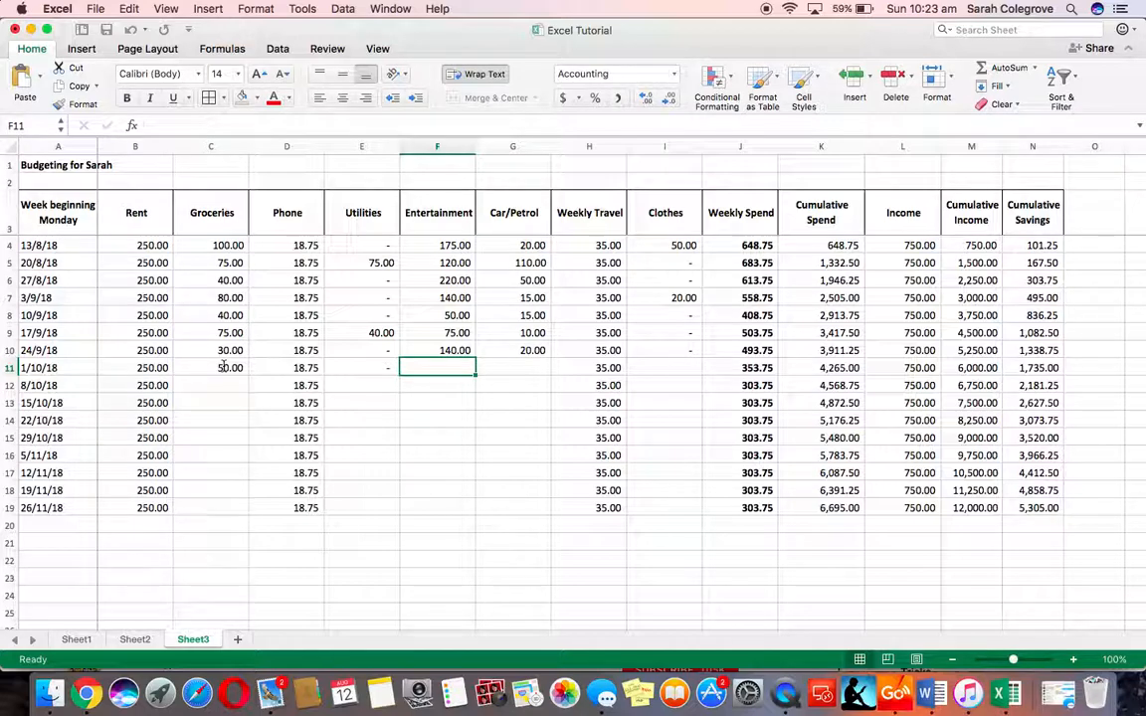
{"action": "type", "text": "75"}
{"action": "key", "text": "Tab"}
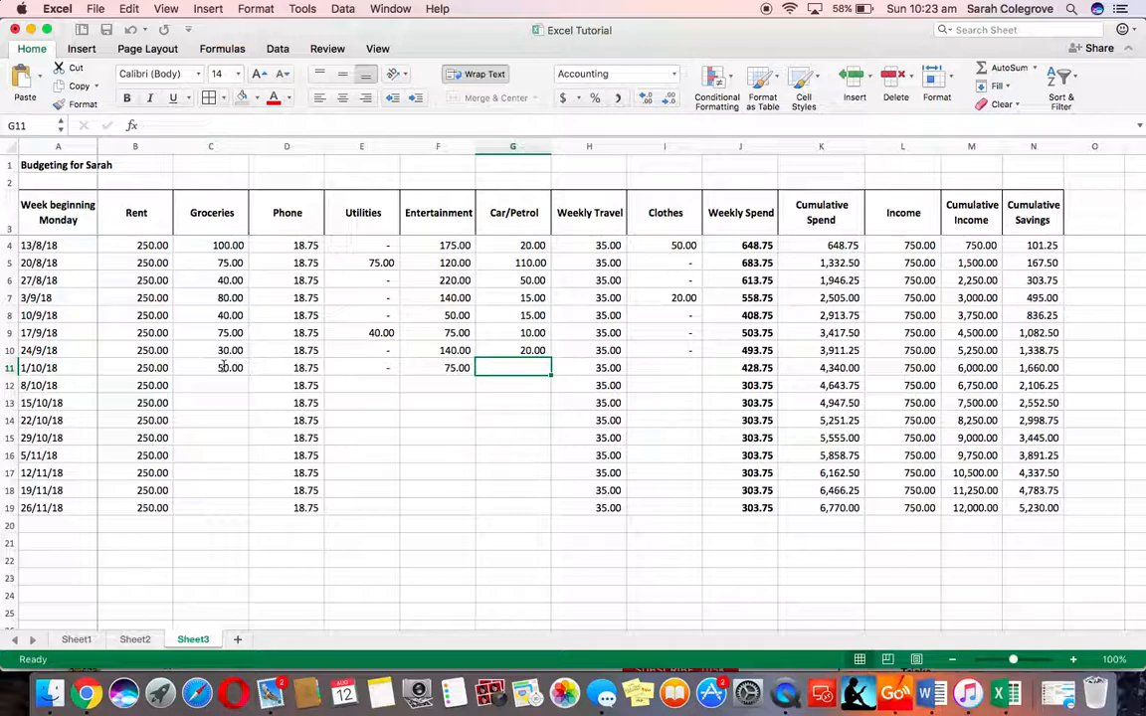
Enter 1000 for Car/Petrol in the 1/10/18 week, check its Cumulative Savings cell, and enter 150 for Clothes
{"action": "type", "text": "1000"}
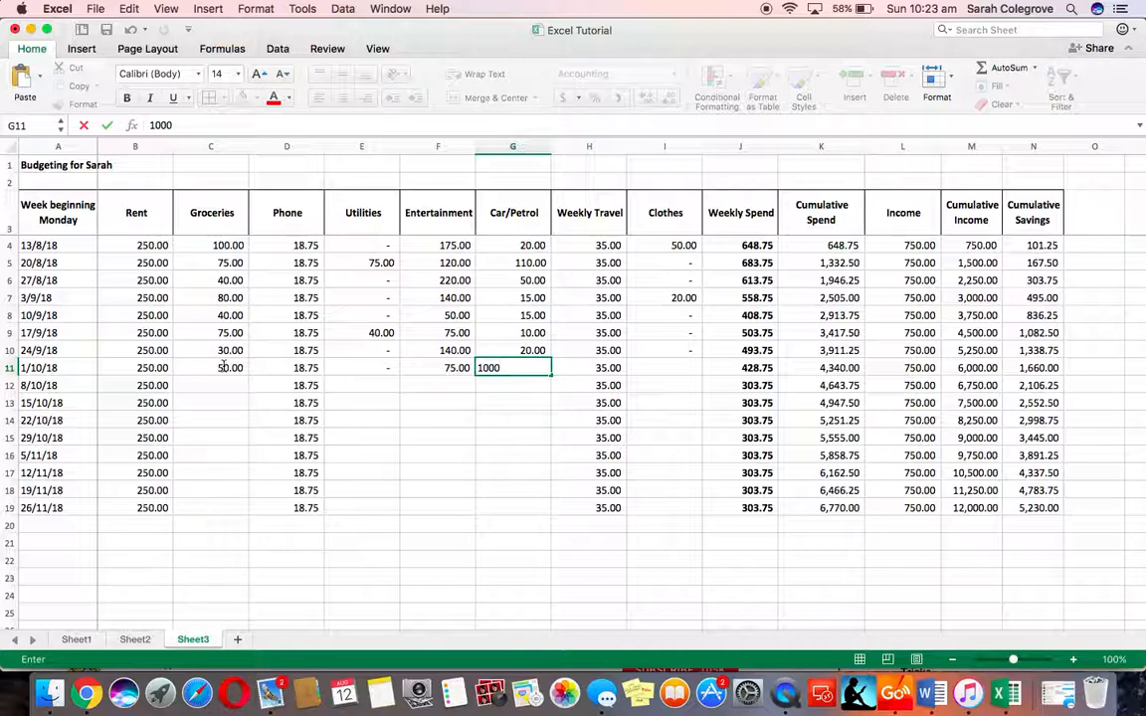
{"action": "key", "text": "Tab"}
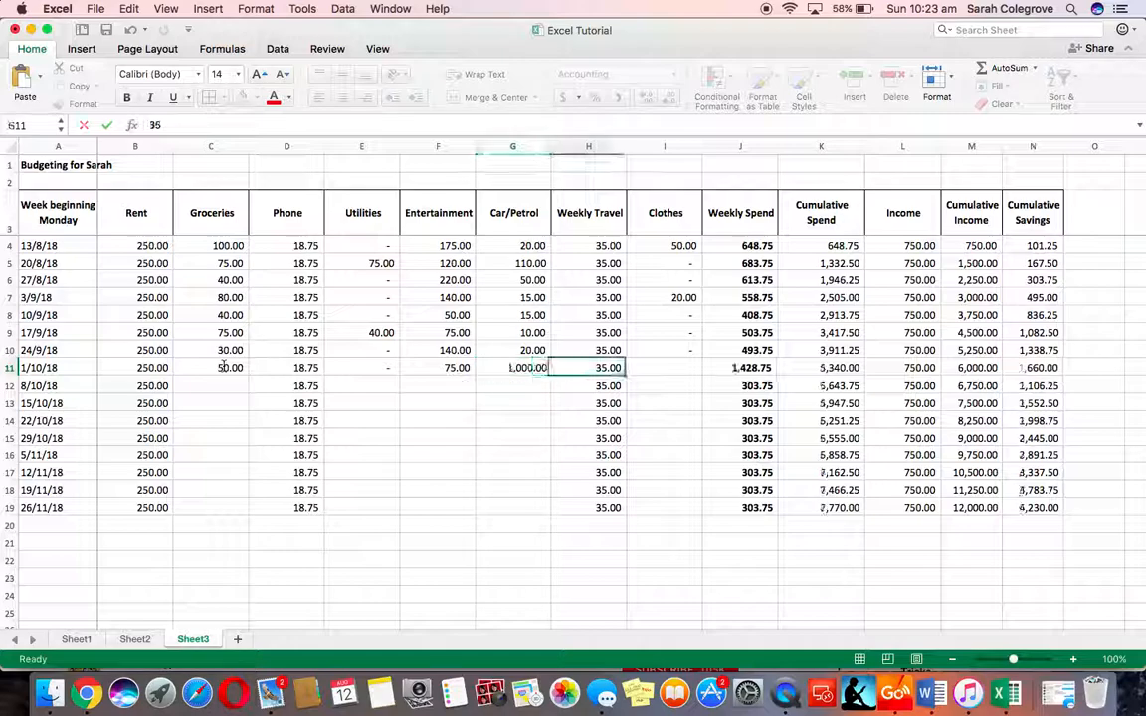
{"action": "key", "text": "Tab"}
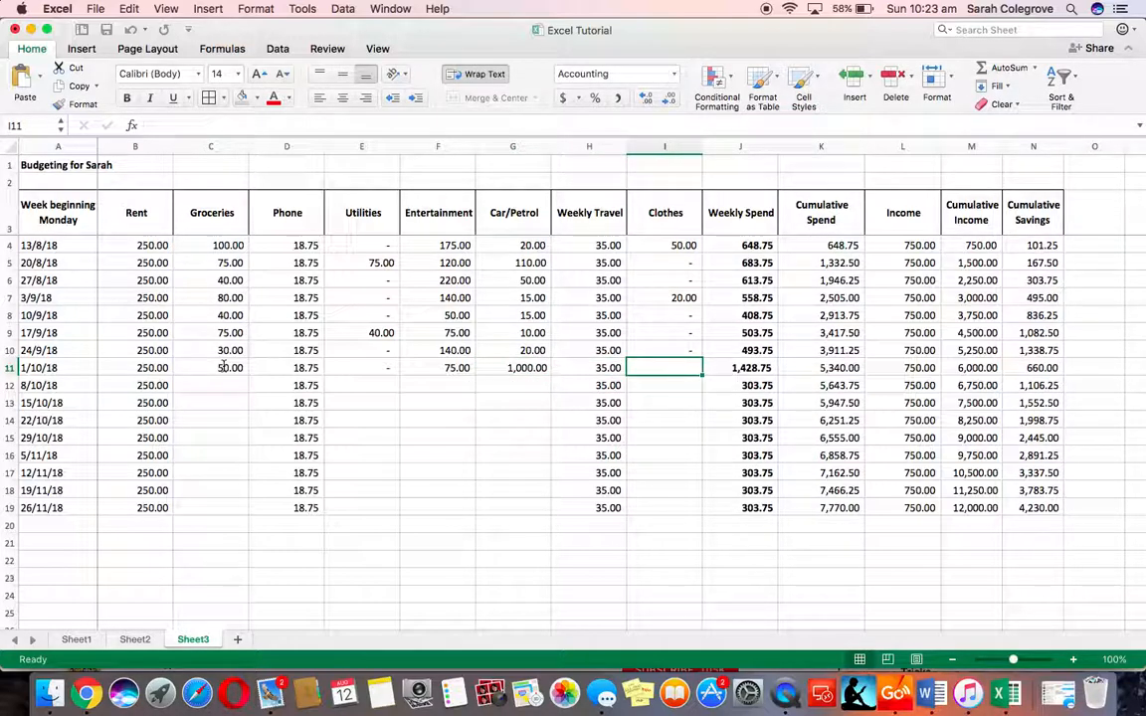
{"action": "left_click", "coordinate": [1042, 368]}
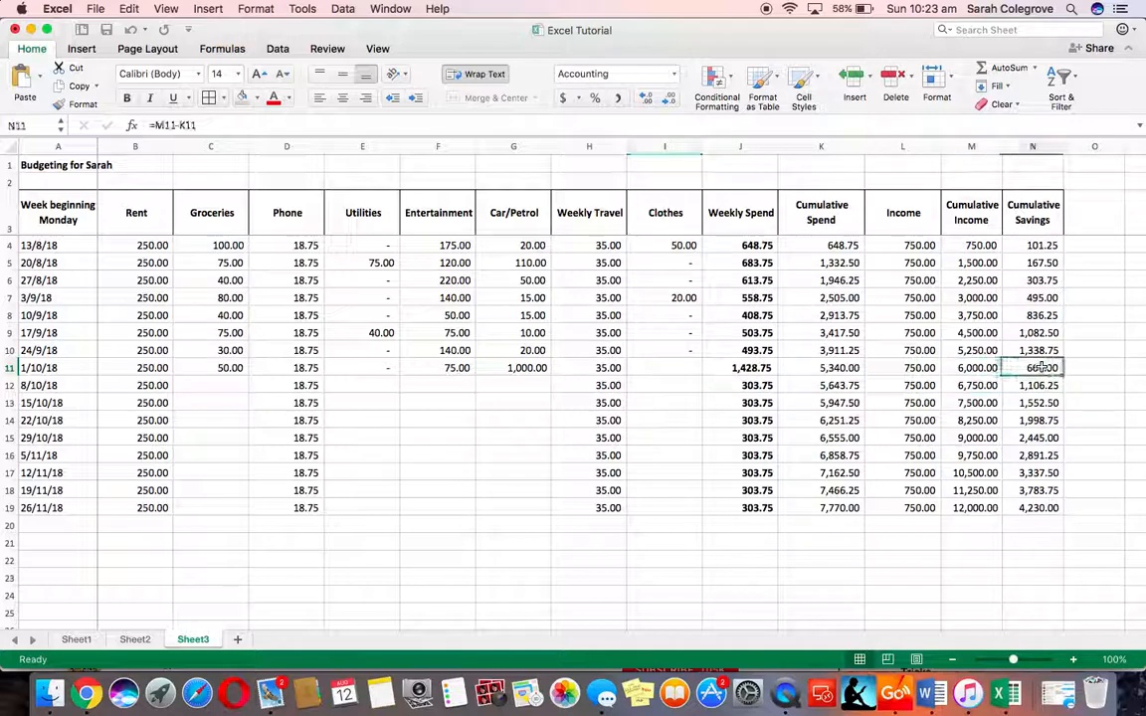
{"action": "left_click", "coordinate": [660, 368]}
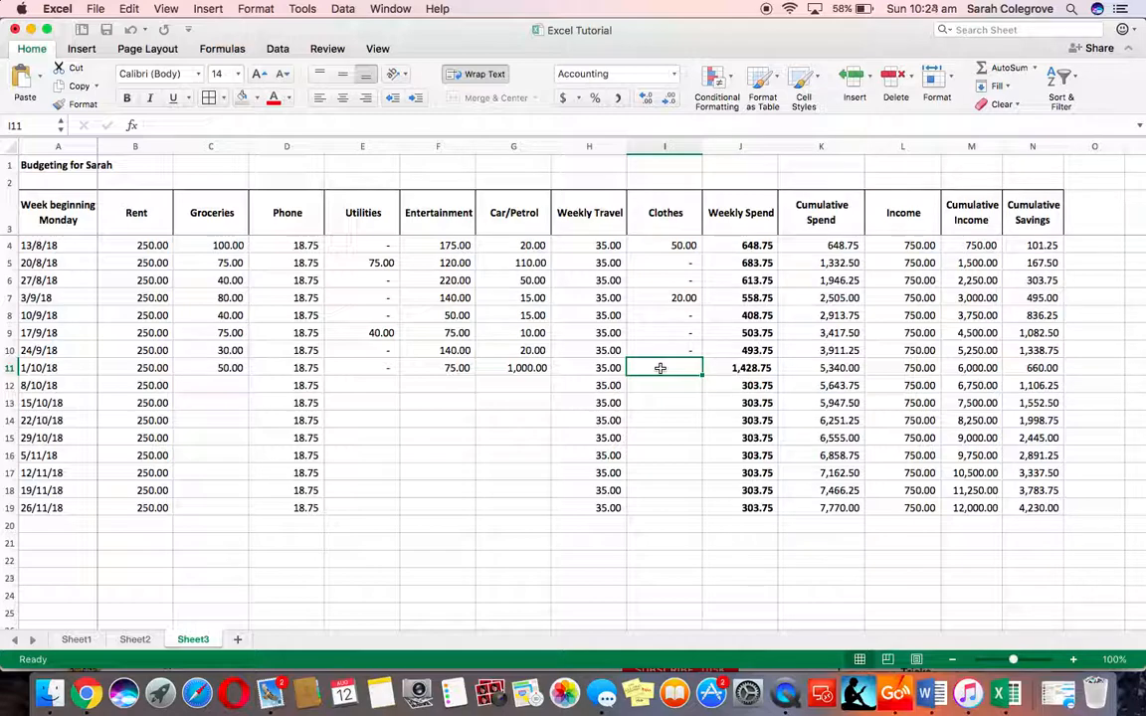
{"action": "type", "text": "150"}
{"action": "key", "text": "Return"}
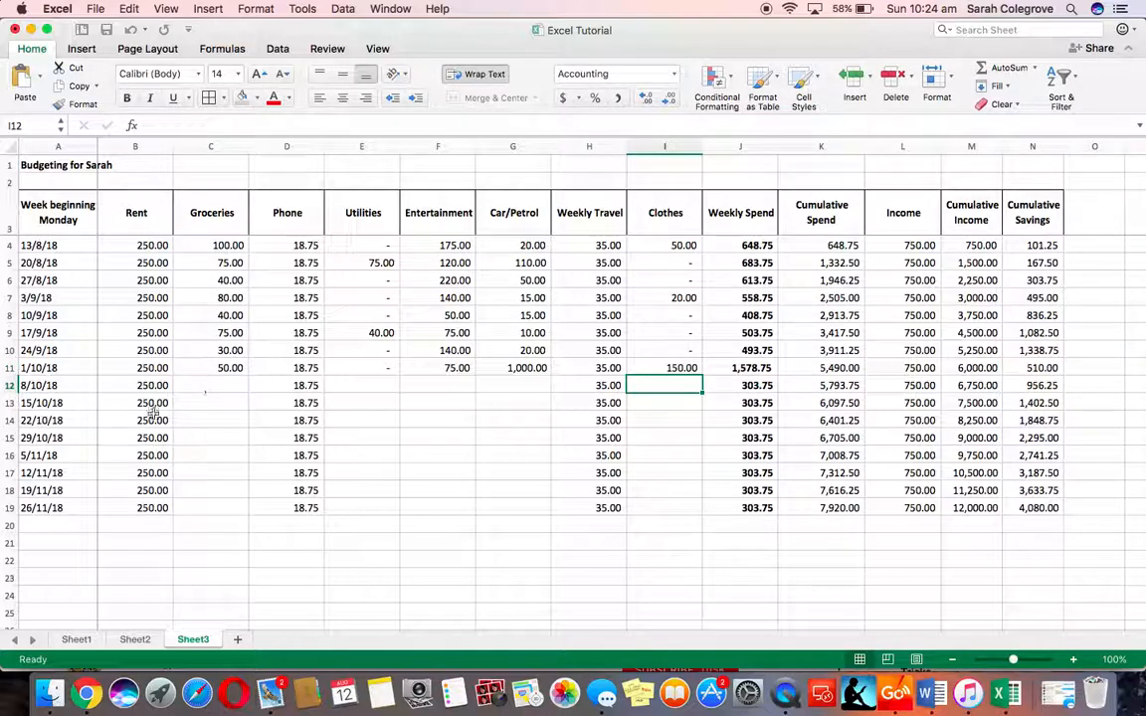
Select the Groceries cell of the 8/10/18 week
{"action": "left_click", "coordinate": [224, 383]}
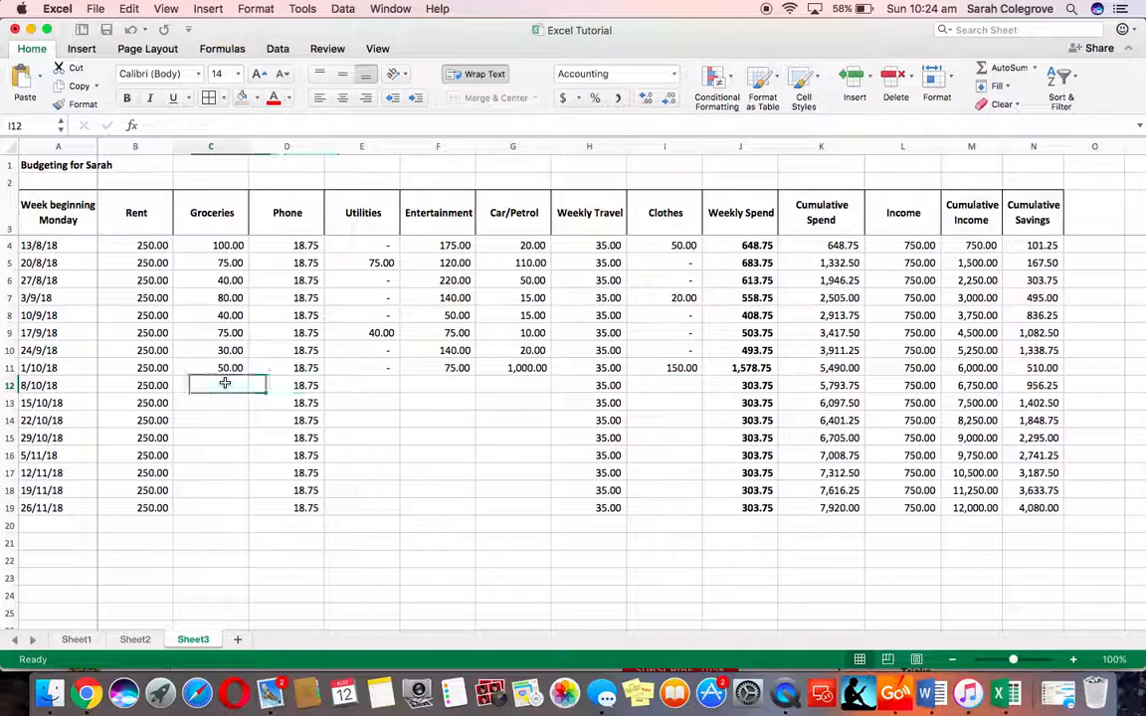